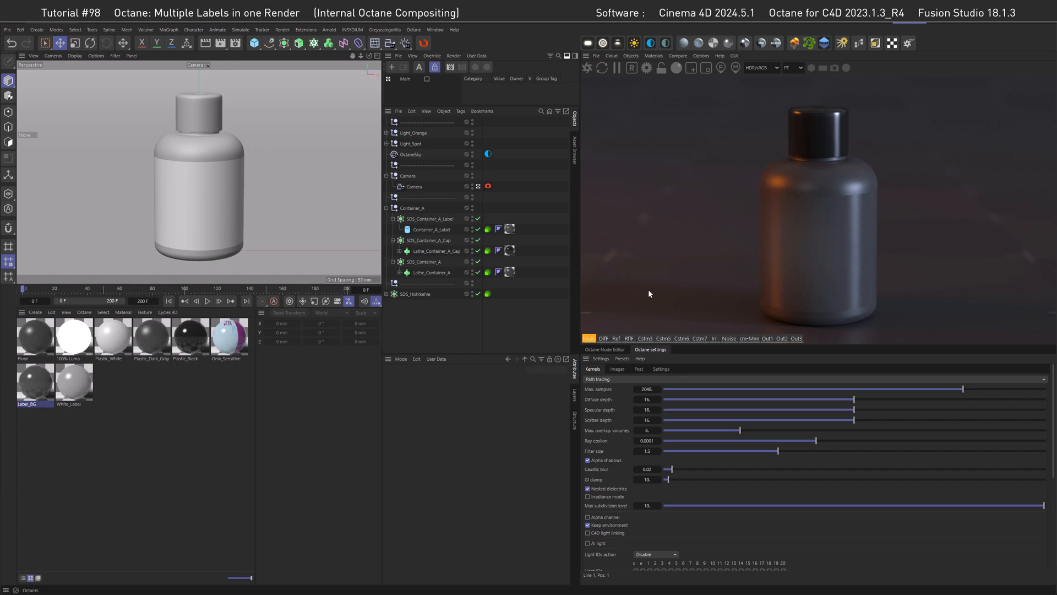
# Examine the finished scene's node graph and compare its Out1, Out2 and Out3 label renders.
pyautogui.click(605, 349)
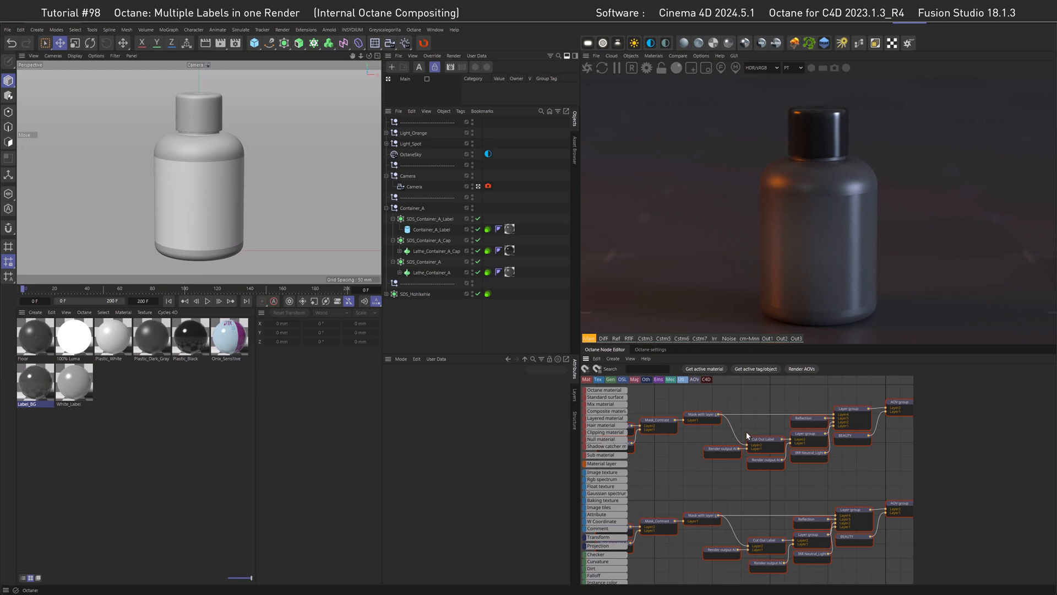
pyautogui.click(766, 338)
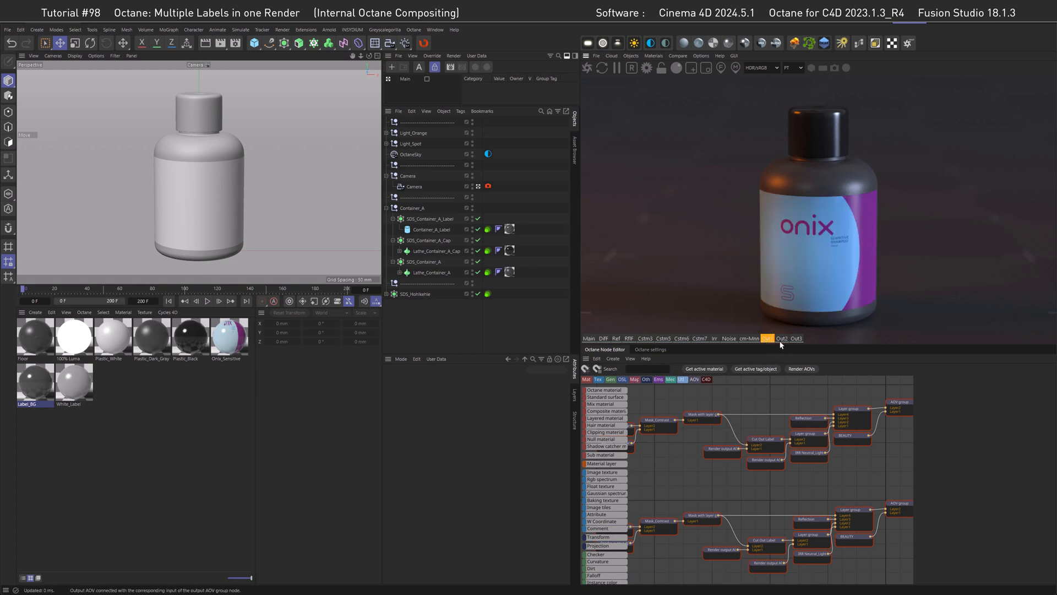
pyautogui.click(782, 338)
pyautogui.click(796, 338)
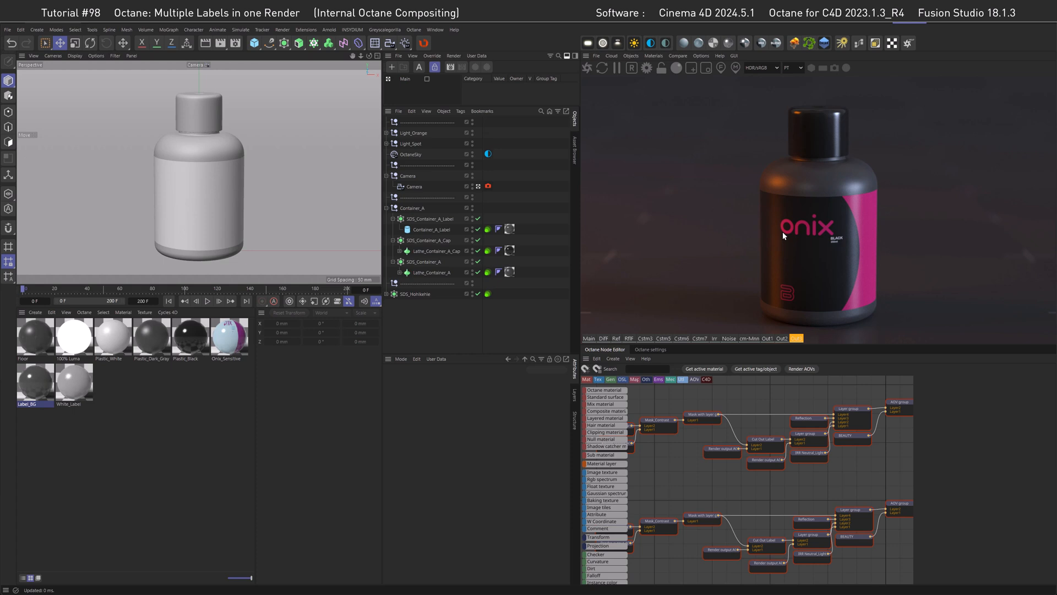
pyautogui.click(782, 338)
pyautogui.click(767, 338)
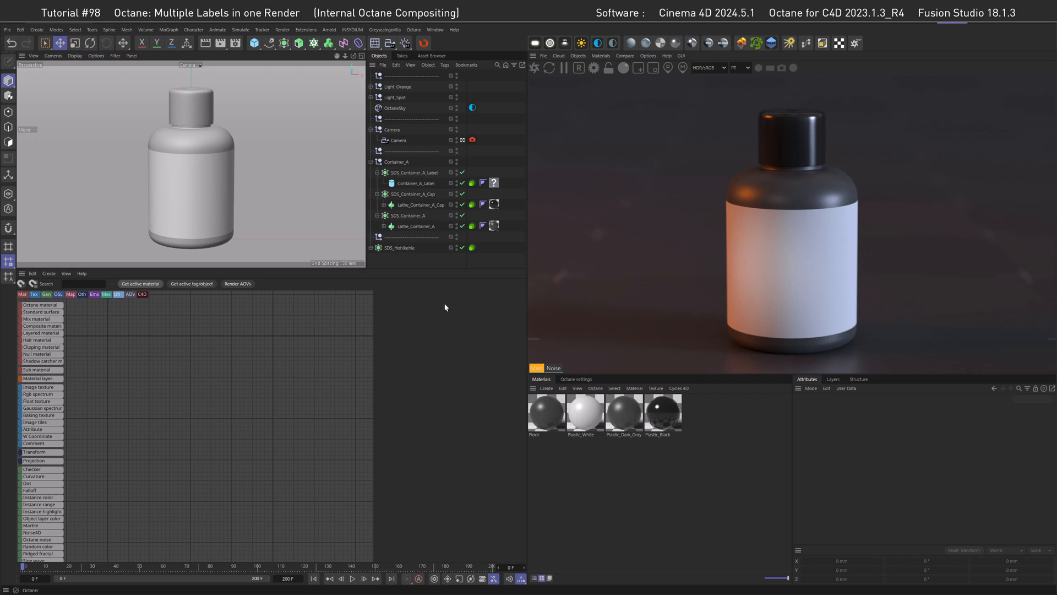
# Create an Octane Glossy material, place it last in the material list and name it Label.
pyautogui.click(601, 56)
pyautogui.moveTo(615, 97)
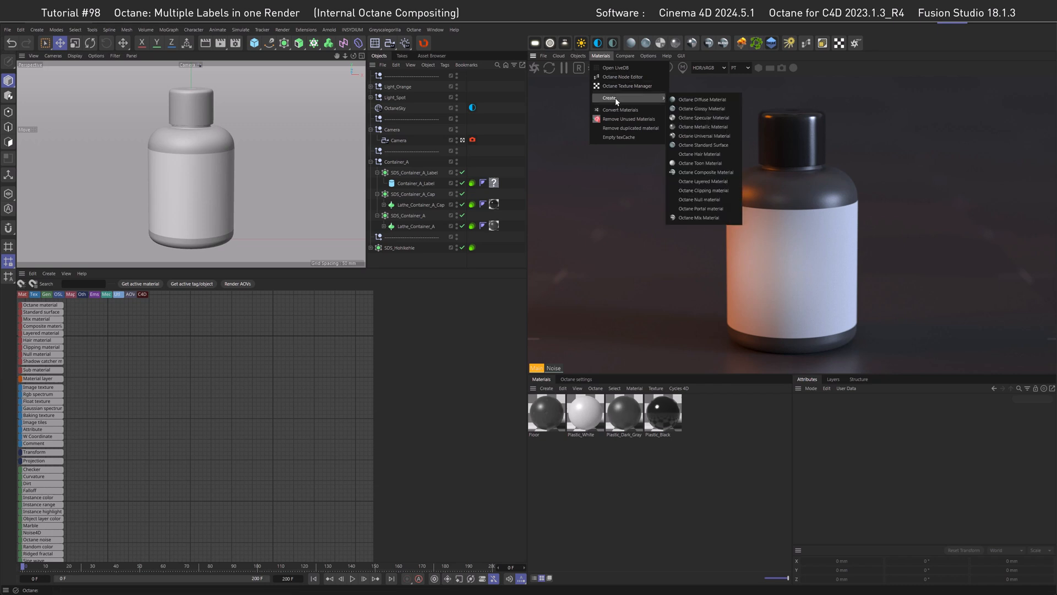
pyautogui.click(702, 109)
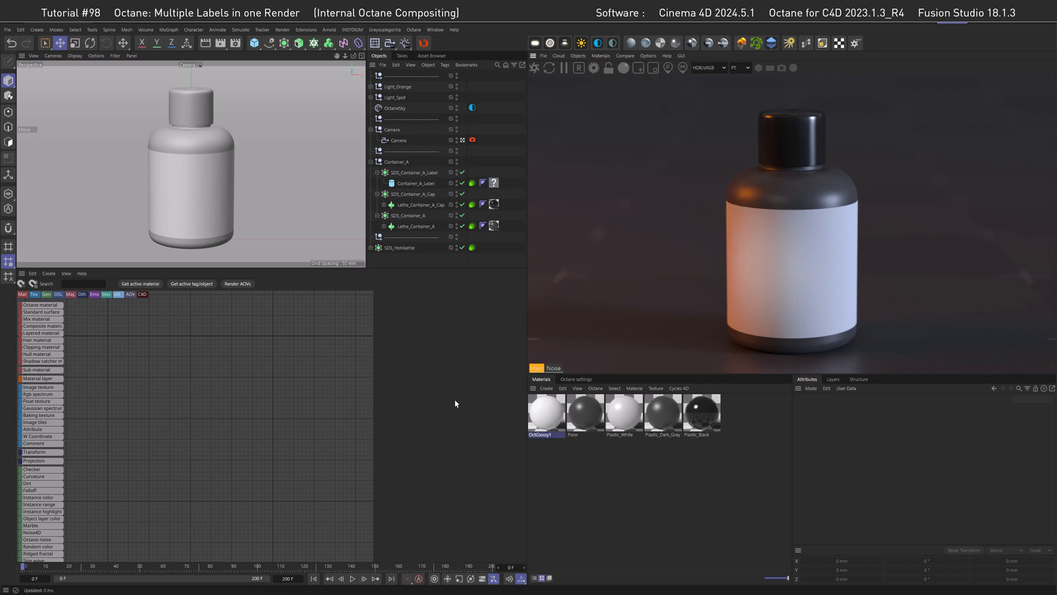
pyautogui.moveTo(540, 414); pyautogui.dragTo(732, 421)
pyautogui.doubleClick(698, 435)
pyautogui.write('Label')
pyautogui.press('Return')
# Load the Label material into the node graph and set its BRDF model to GGX and roughness float to 0.375.
pyautogui.click(142, 283)
pyautogui.moveTo(215, 399); pyautogui.dragTo(325, 390, button='middle')
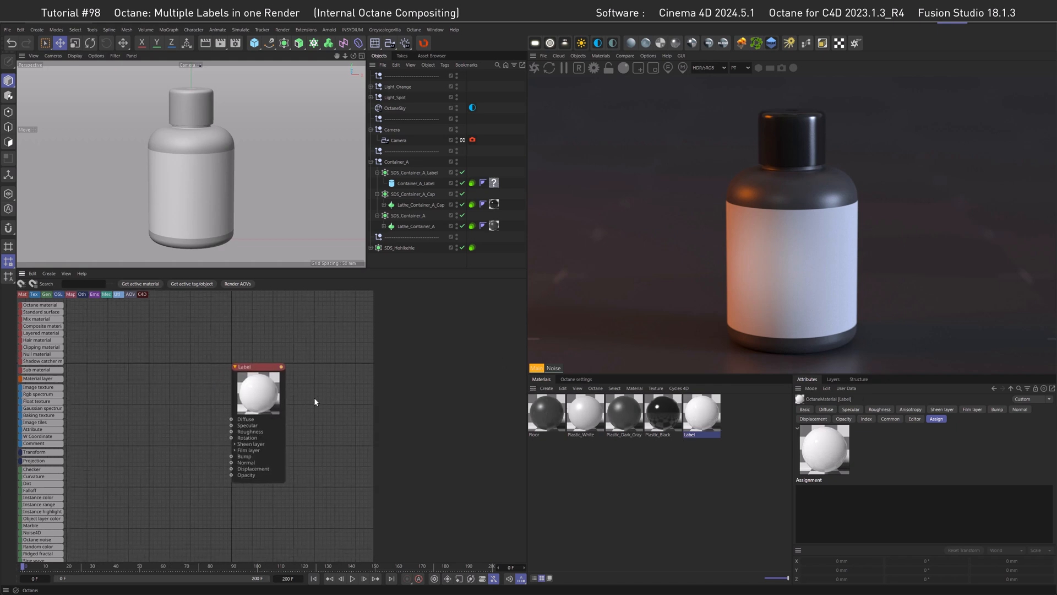
pyautogui.click(258, 388)
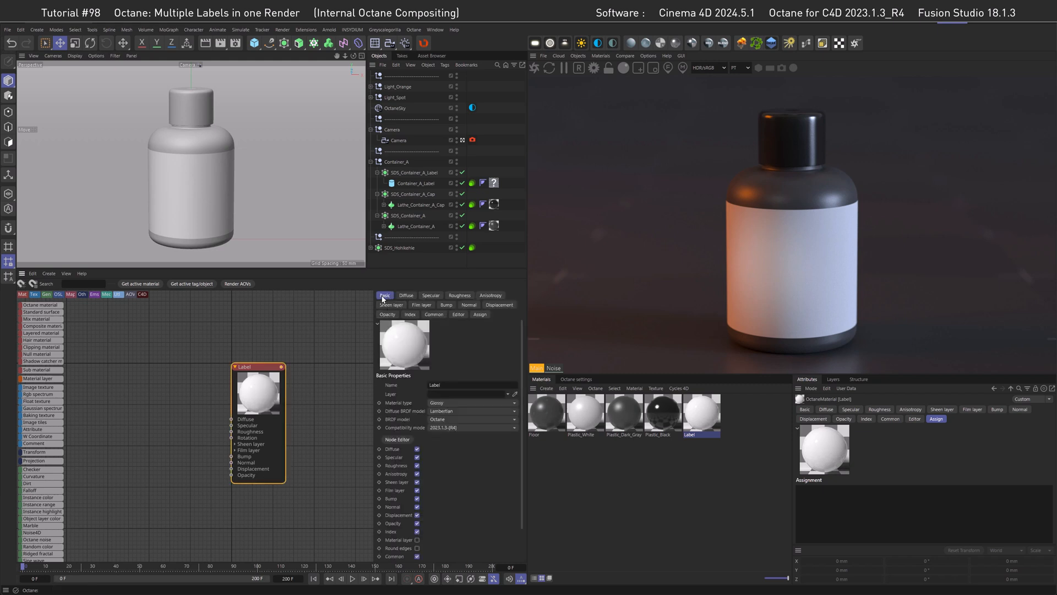
pyautogui.click(454, 419)
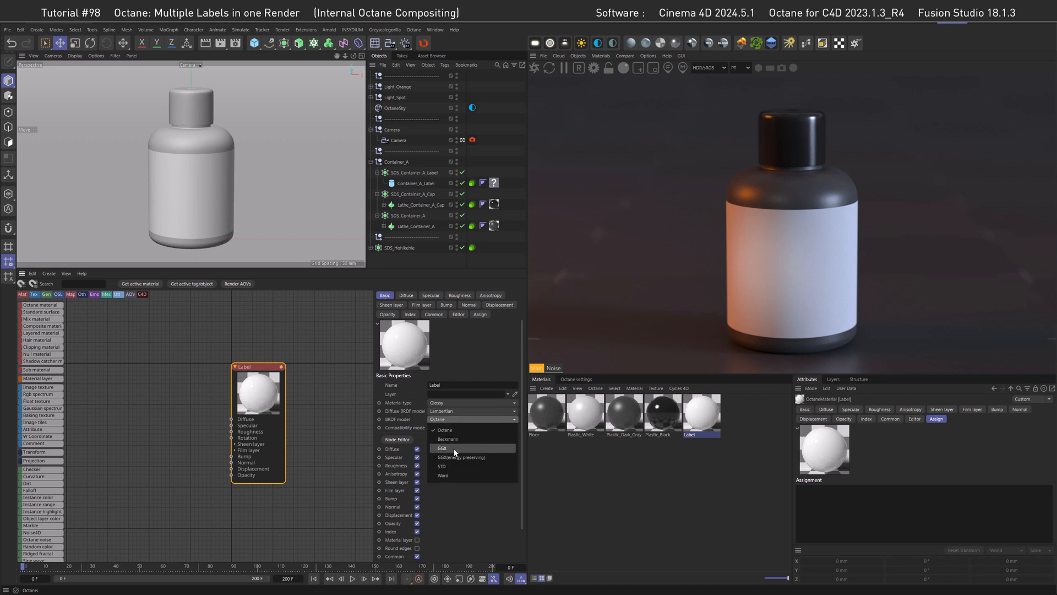
pyautogui.click(454, 449)
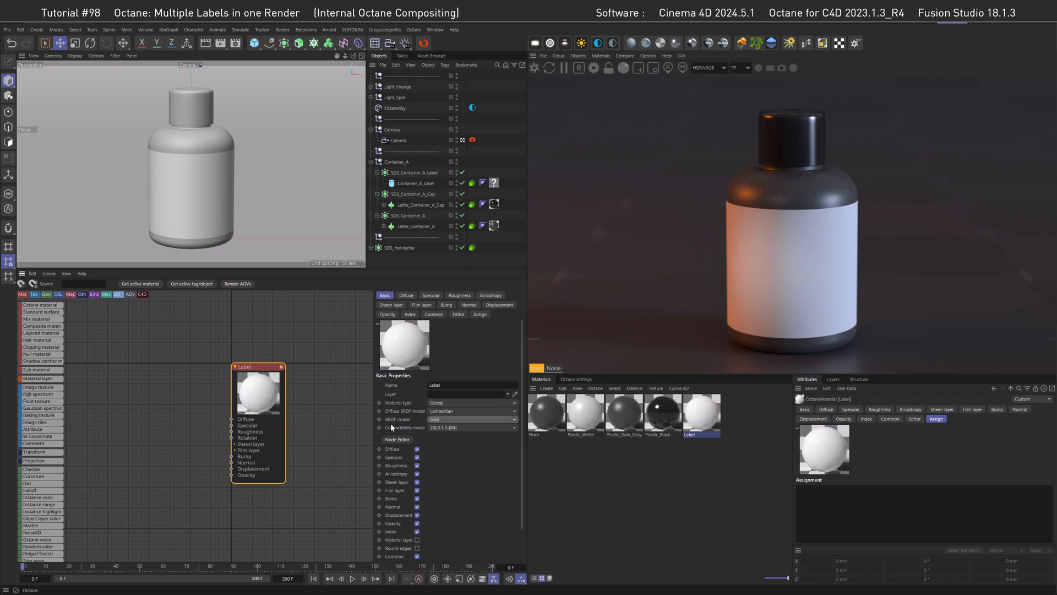
pyautogui.click(460, 295)
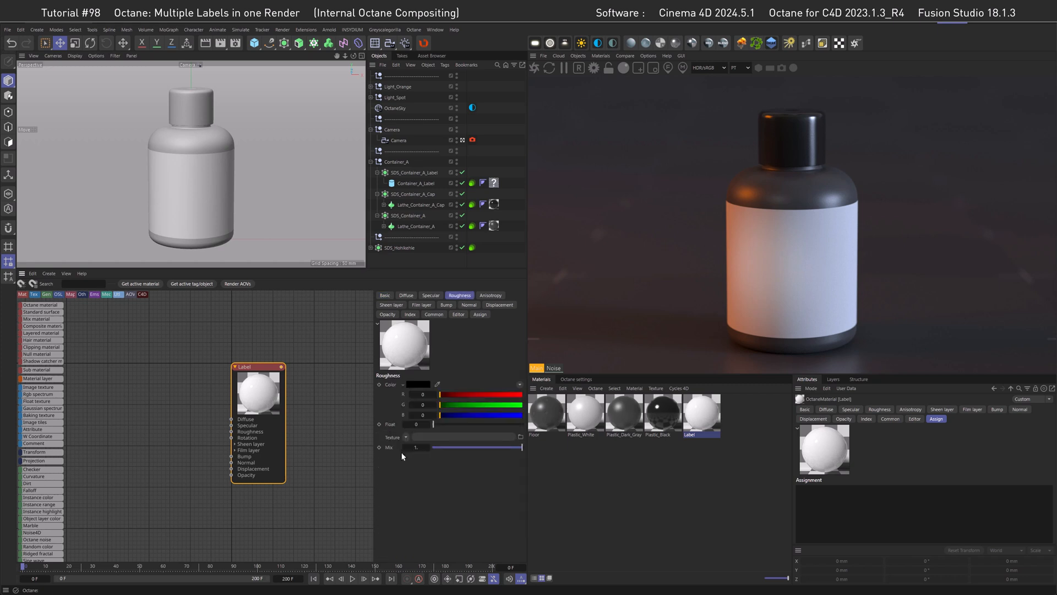
pyautogui.click(414, 424)
pyautogui.write('0.375')
pyautogui.press('Return')
# Connect the Onix_Sensitive_Label_01.tif image to the Label material's Diffuse input and assign the material to Container_A_Label.
pyautogui.moveTo(167, 445); pyautogui.dragTo(233, 420)
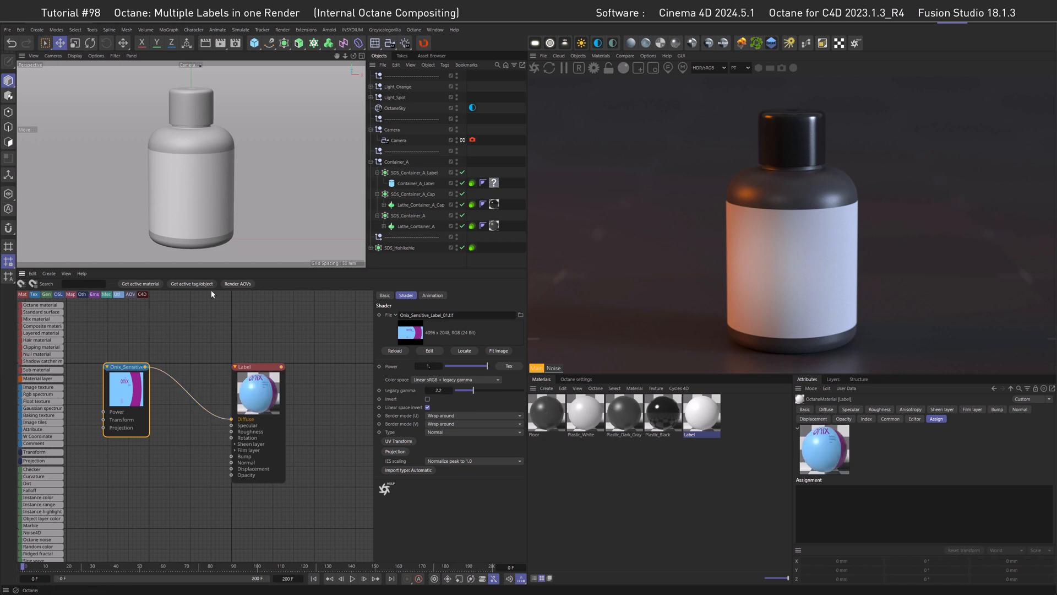
pyautogui.moveTo(702, 414); pyautogui.dragTo(493, 184)
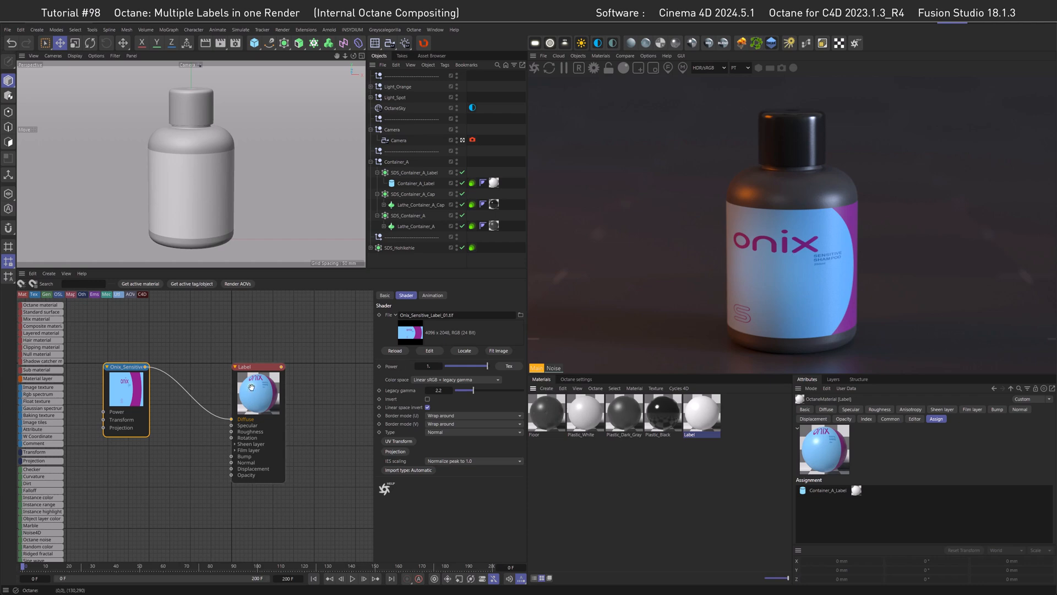
# Add a UV transform to the Onix_Sensitive texture, unlock its aspect ratio and set the X scale to 0.625.
pyautogui.click(396, 441)
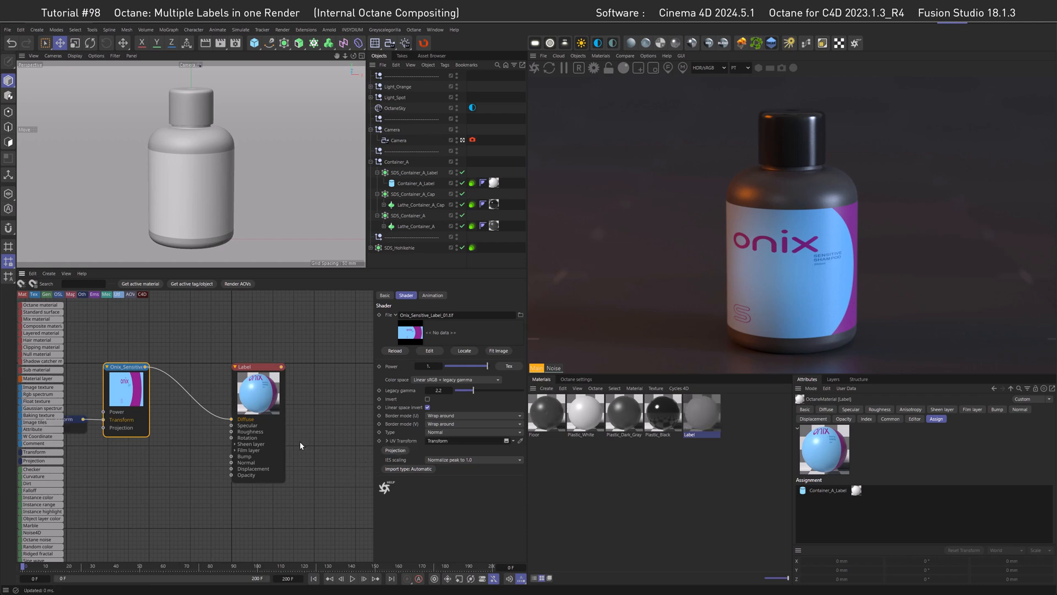
pyautogui.click(76, 423)
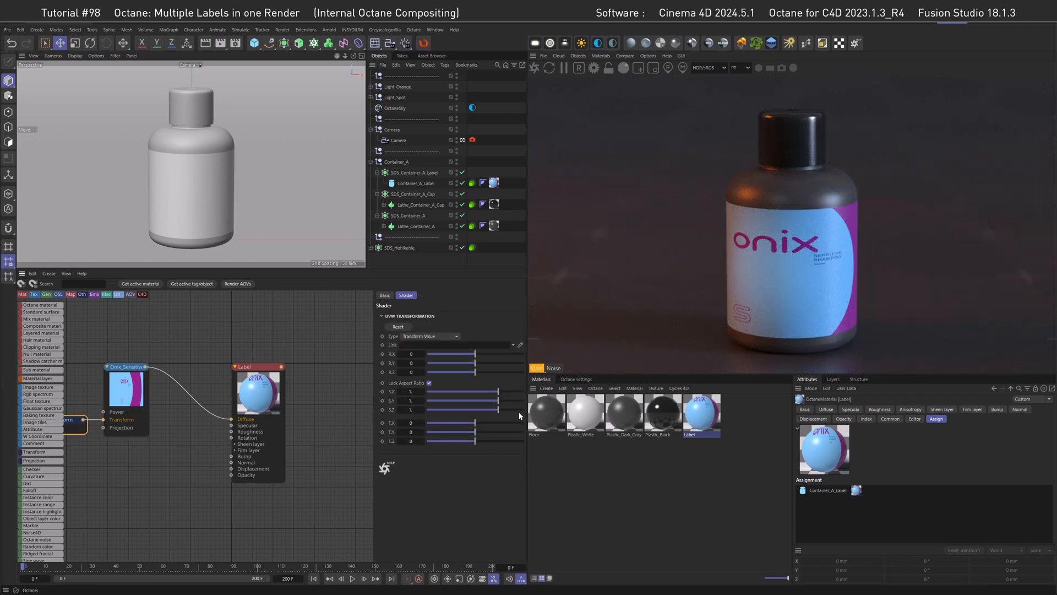
pyautogui.click(429, 382)
pyautogui.click(411, 391)
pyautogui.write('0,625')
pyautogui.press('Return')
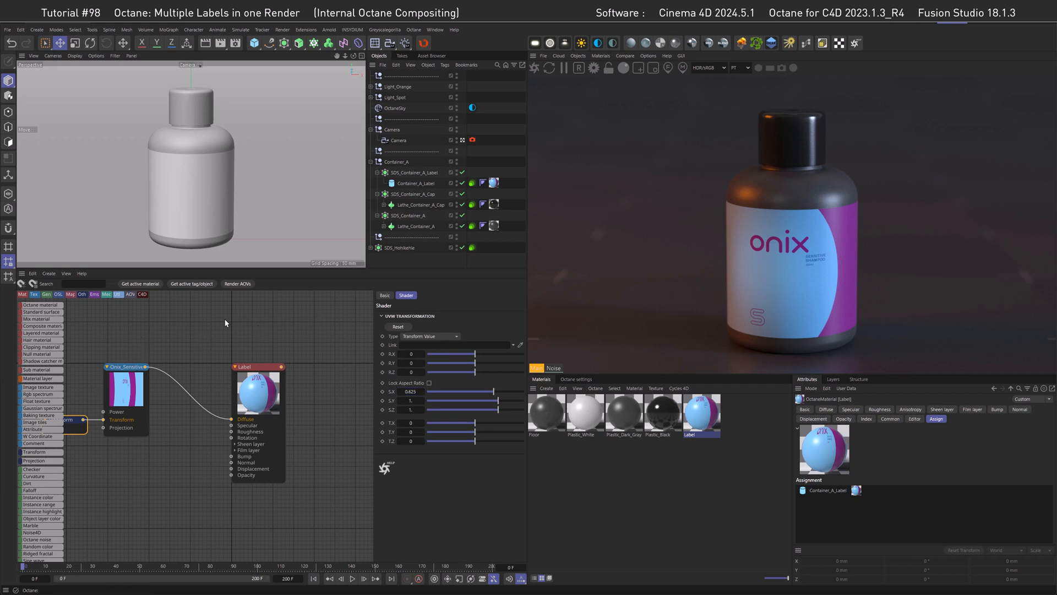
# Add the Onix_X and Onix_Black label images and connect each in turn to the Label material's Diffuse input, ending with the black one.
pyautogui.moveTo(150, 396); pyautogui.dragTo(191, 488)
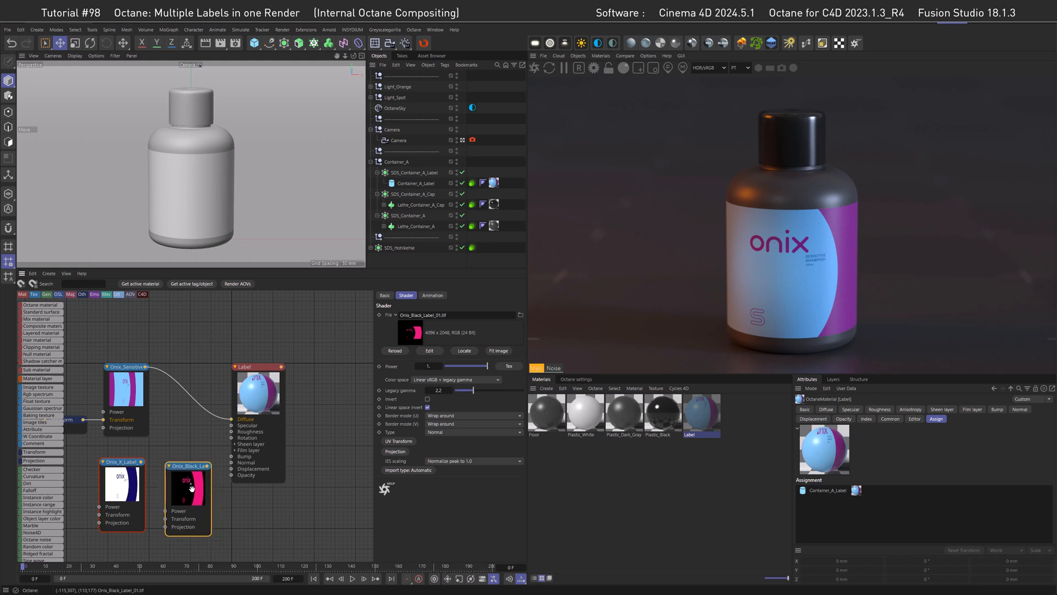
pyautogui.moveTo(153, 456); pyautogui.dragTo(256, 451, button='middle')
pyautogui.moveTo(130, 378); pyautogui.dragTo(315, 529)
pyautogui.moveTo(312, 465); pyautogui.dragTo(335, 414)
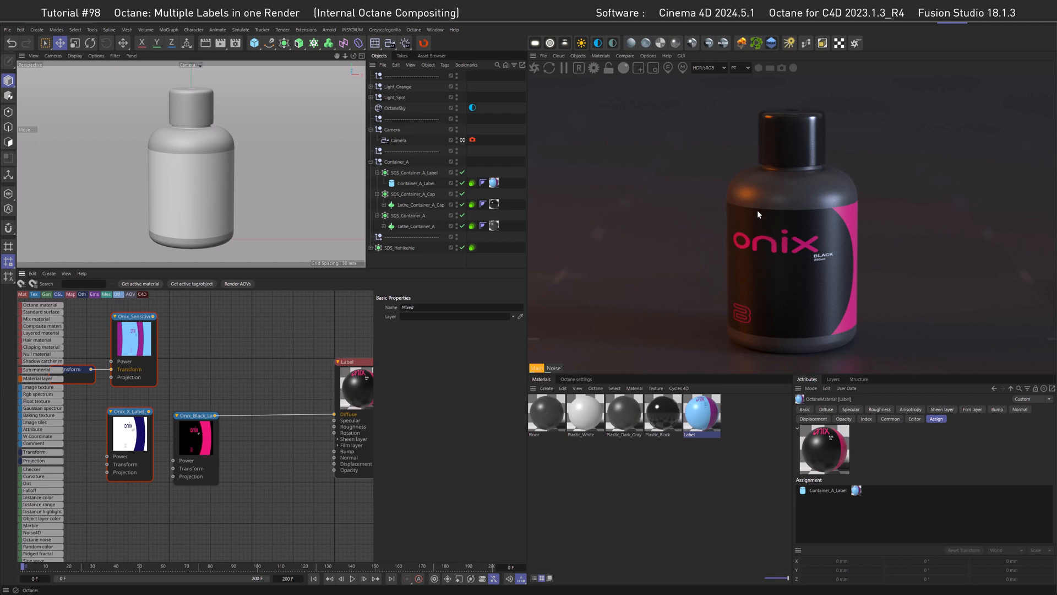
pyautogui.moveTo(149, 411); pyautogui.dragTo(336, 416)
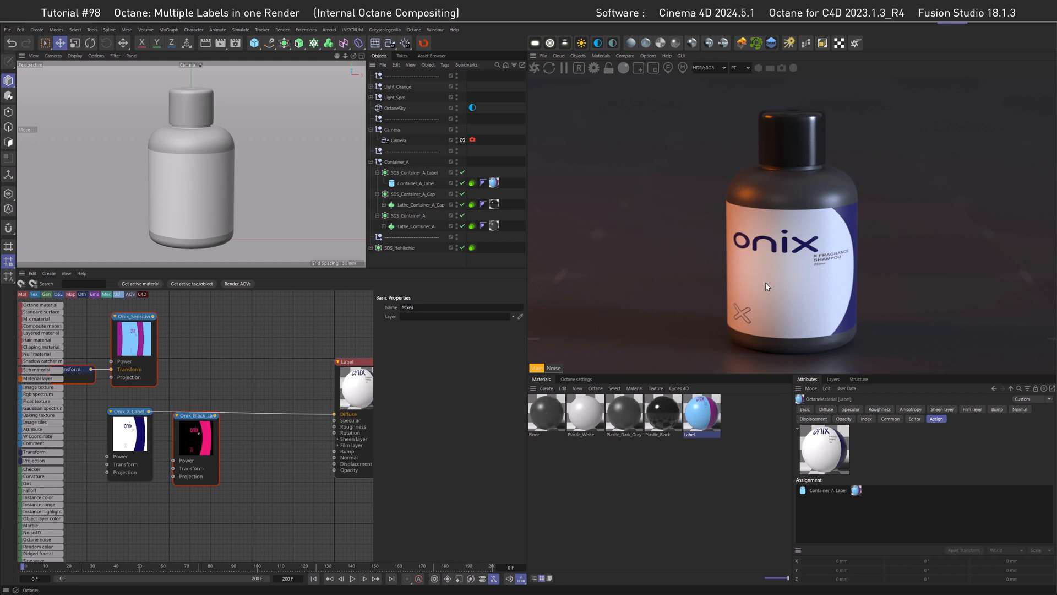
pyautogui.moveTo(215, 415); pyautogui.dragTo(336, 415)
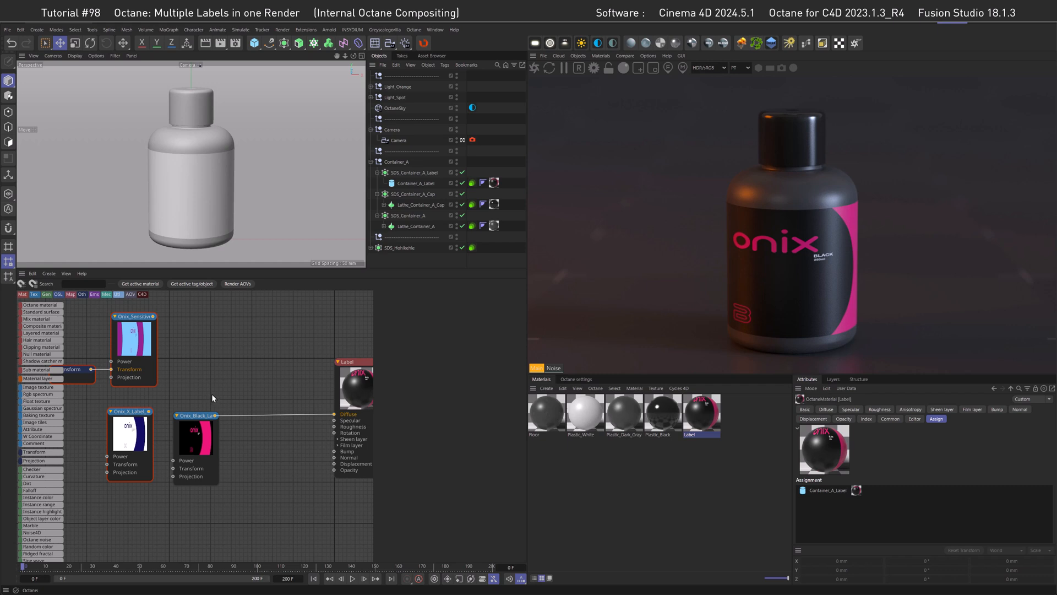
# Insert a Range node with all pins shown between the Onix_Black label texture and the Label material's Diffuse input.
pyautogui.press('Tab')
pyautogui.write('RANG')
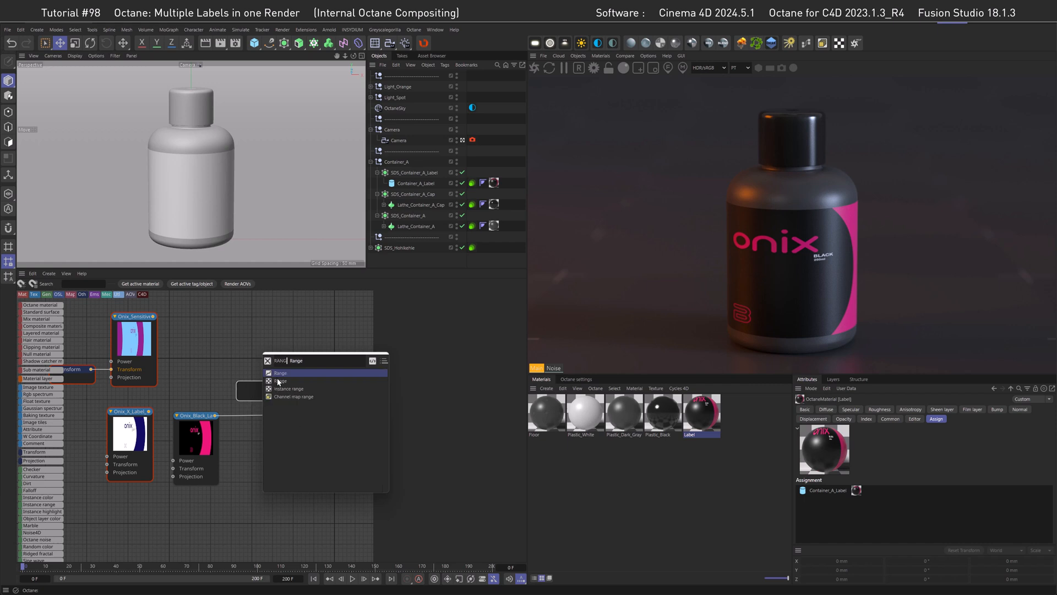
pyautogui.click(278, 381)
pyautogui.rightClick(264, 387)
pyautogui.moveTo(293, 475)
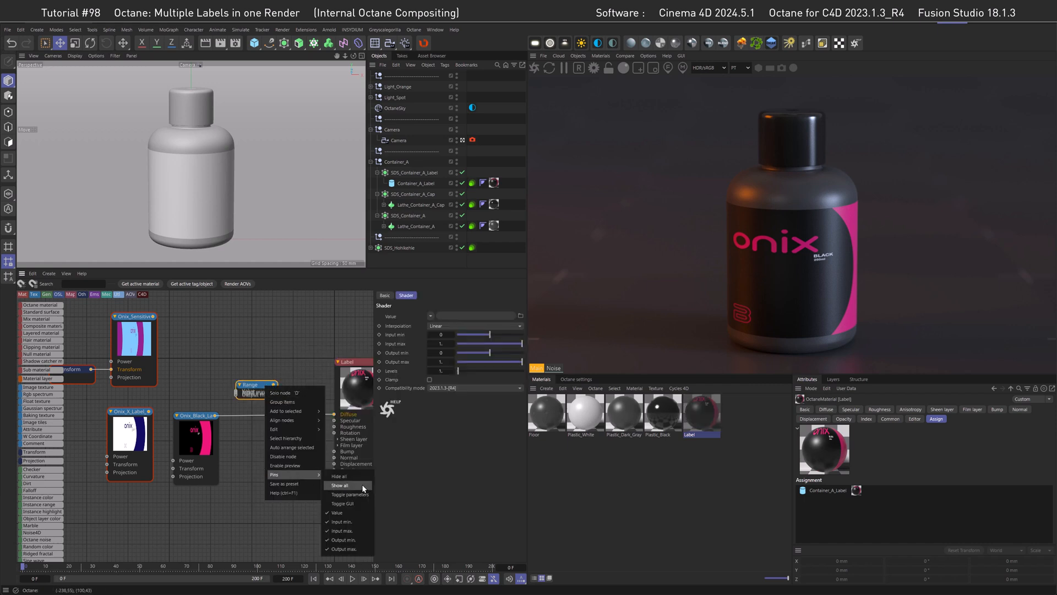
pyautogui.click(340, 485)
pyautogui.moveTo(215, 415); pyautogui.dragTo(334, 415)
pyautogui.moveTo(263, 385); pyautogui.dragTo(266, 382)
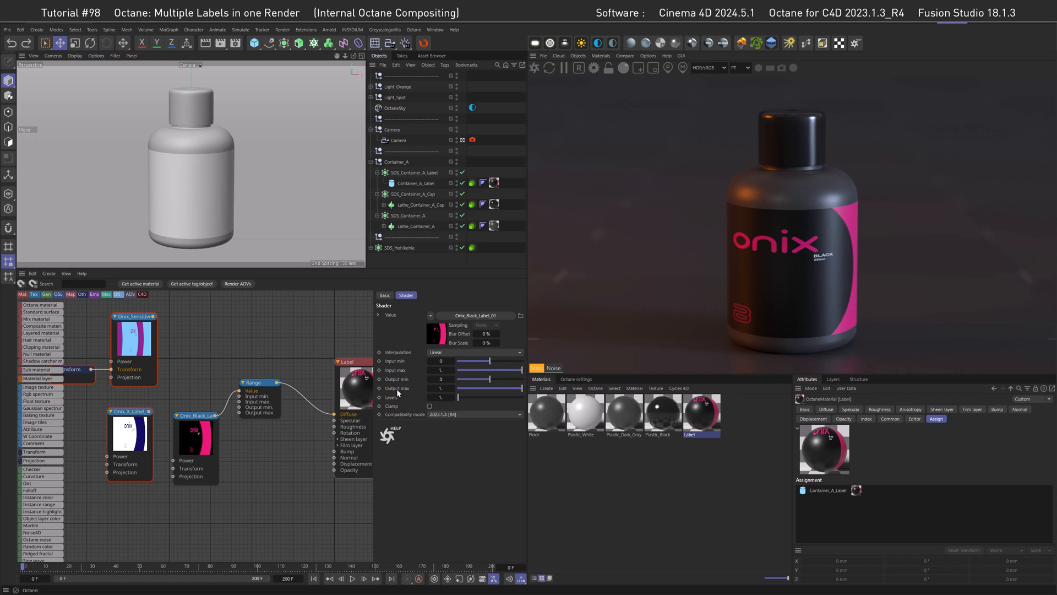
# Set the Range node's output minimum to 0.01 and output maximum to 0.8.
pyautogui.click(441, 379)
pyautogui.write('.01')
pyautogui.press('Tab')
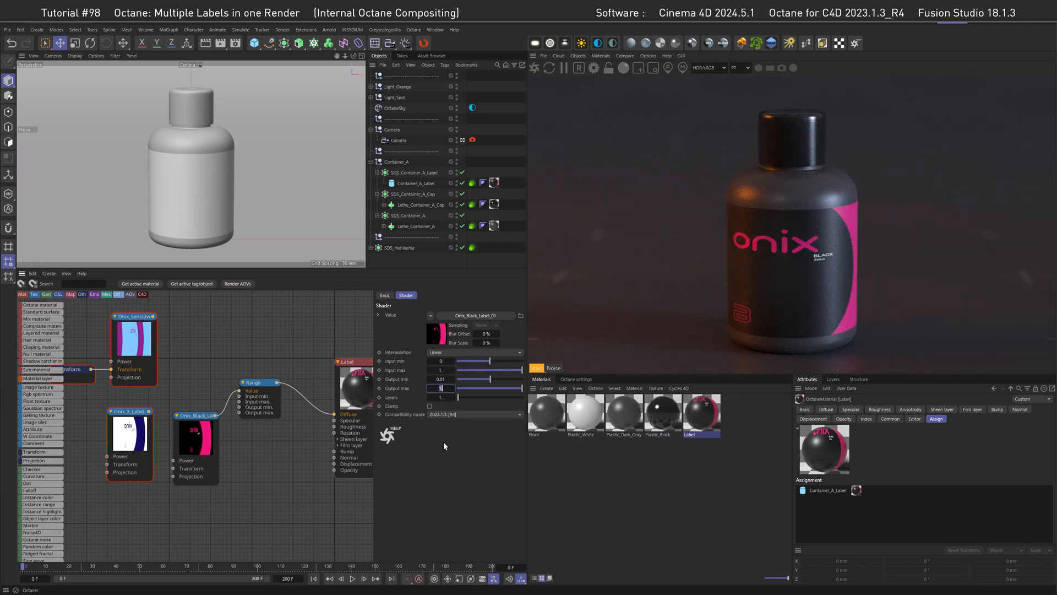
pyautogui.write('.8')
pyautogui.press('Return')
# Compare the black and Onix_X label textures on Diffuse with and without the Range node in between.
pyautogui.moveTo(215, 415); pyautogui.dragTo(334, 420)
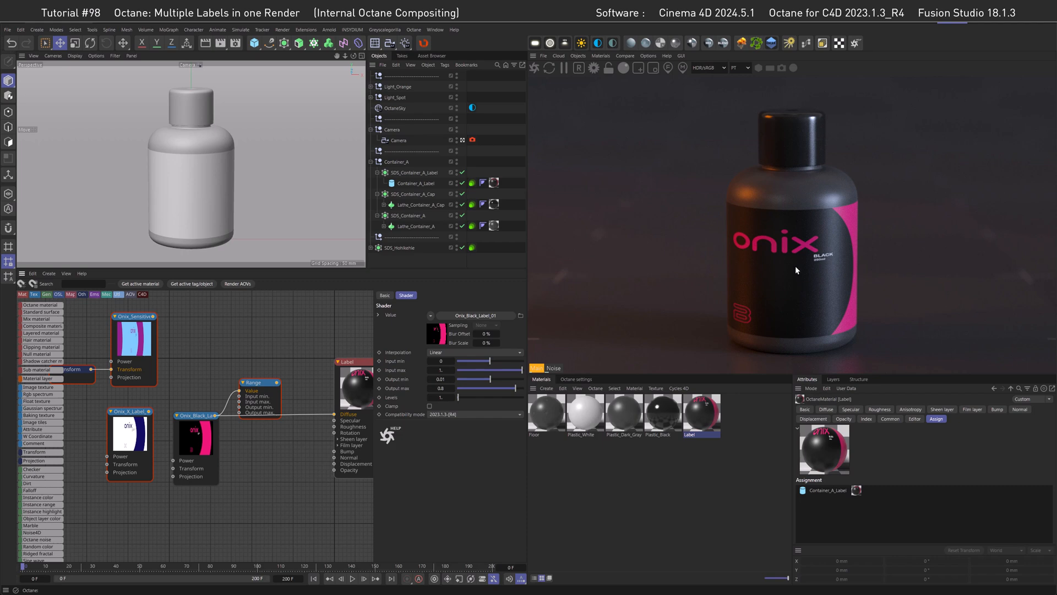
pyautogui.moveTo(277, 387); pyautogui.dragTo(334, 414)
pyautogui.moveTo(149, 411); pyautogui.dragTo(334, 414)
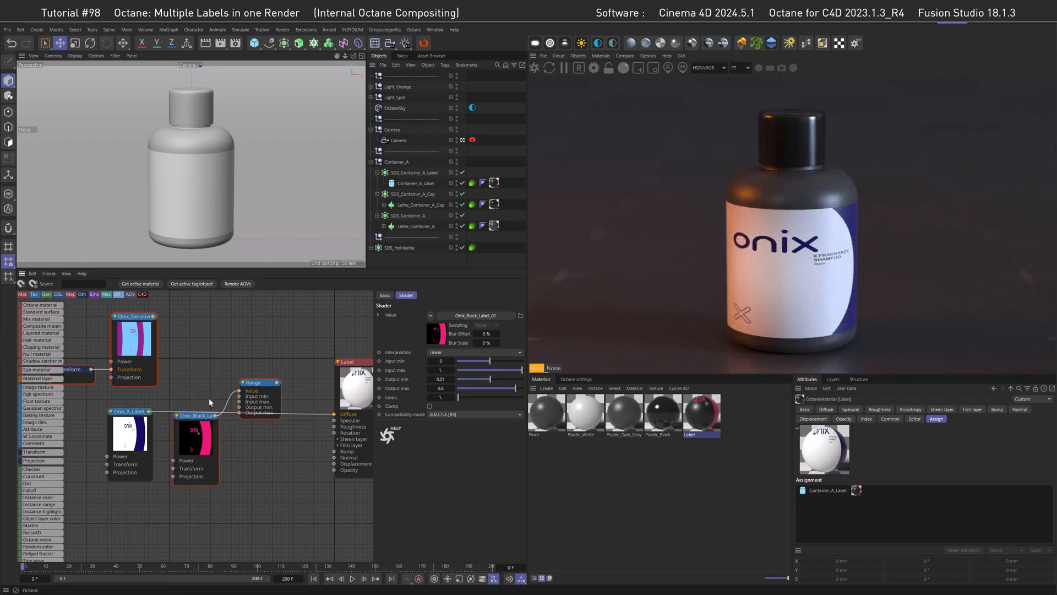
pyautogui.moveTo(149, 411); pyautogui.dragTo(334, 414)
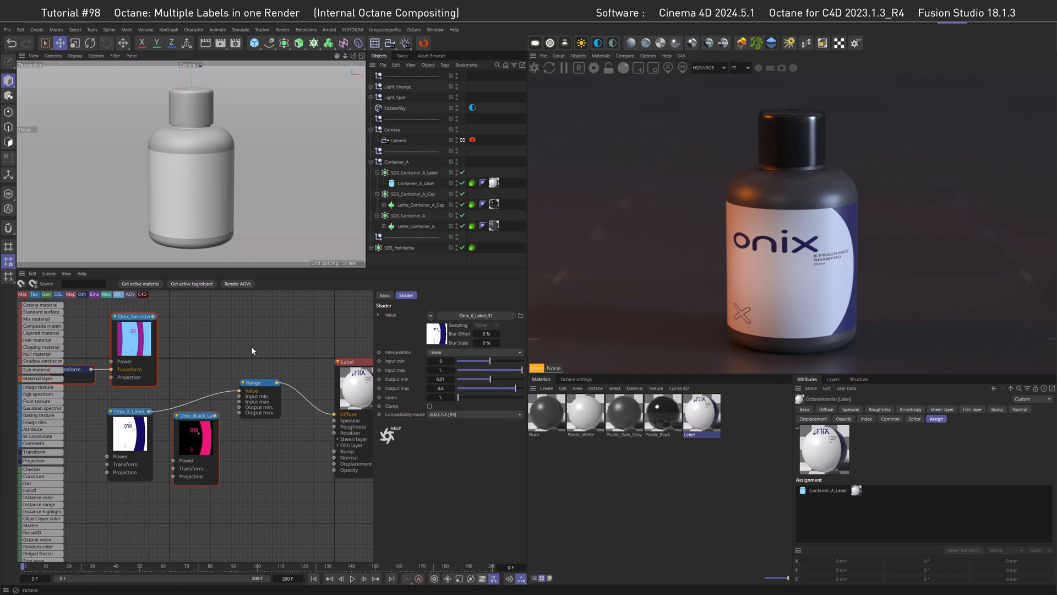
# Add a Capture AOV node with all pins shown and connect it to the Label material's Diffuse input.
pyautogui.press('c')
pyautogui.doubleClick(308, 332)
pyautogui.moveTo(273, 343); pyautogui.dragTo(255, 329)
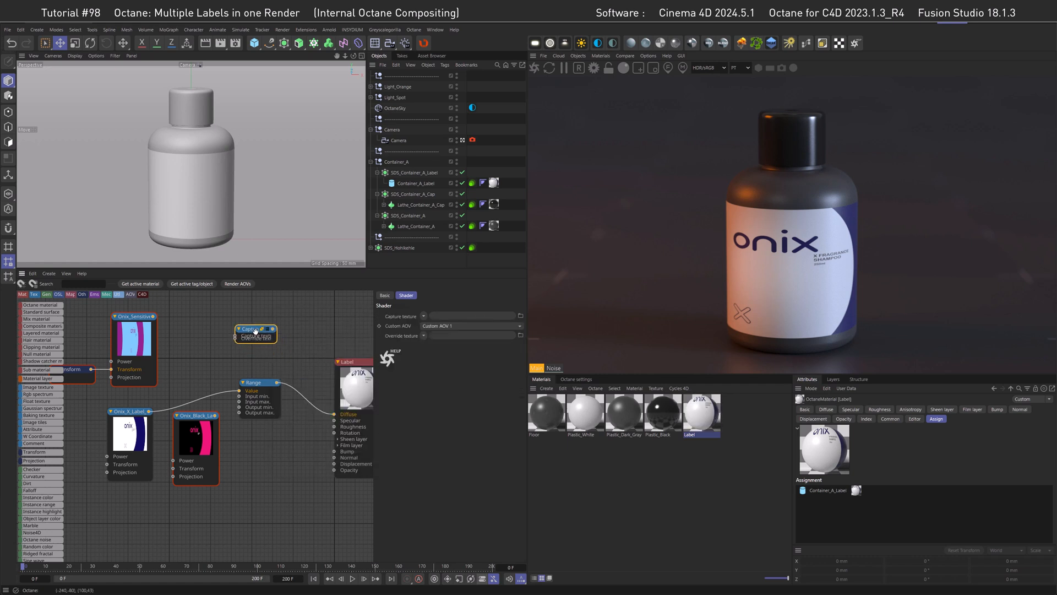
pyautogui.rightClick(257, 332)
pyautogui.moveTo(286, 423)
pyautogui.click(332, 433)
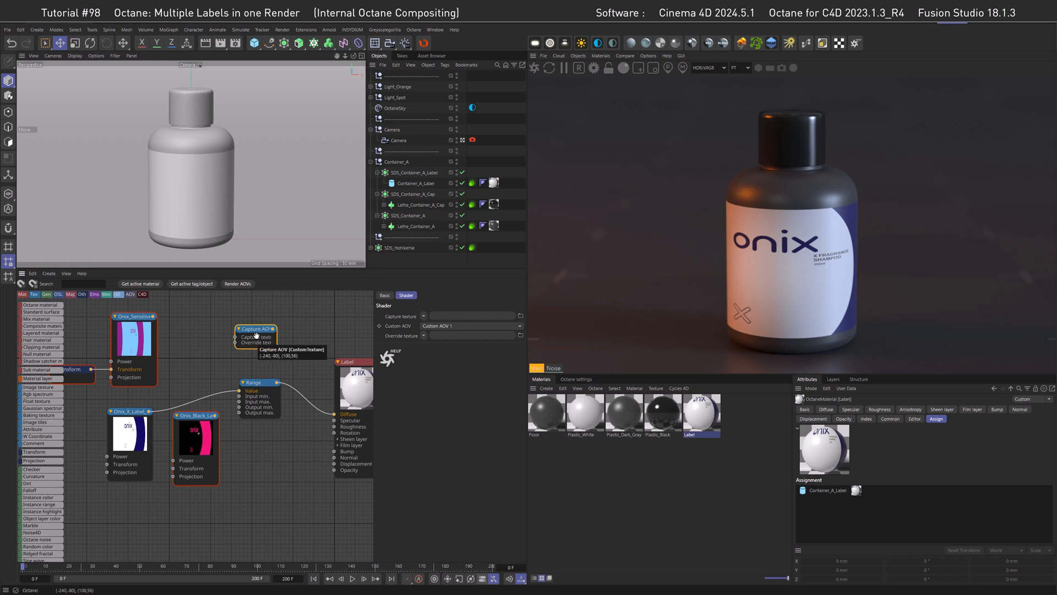
pyautogui.moveTo(273, 333); pyautogui.dragTo(334, 414)
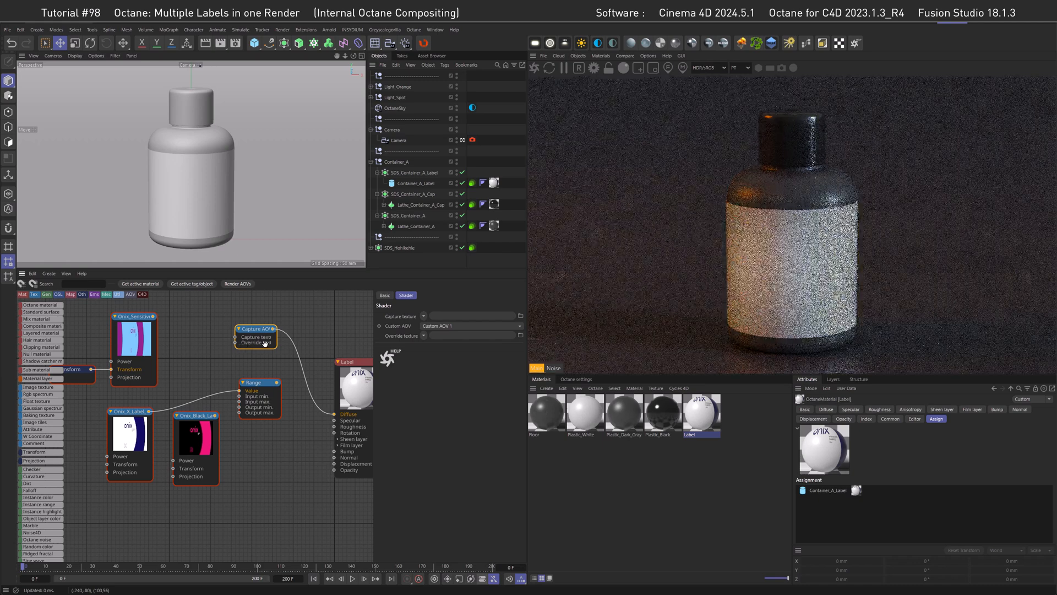
pyautogui.click(444, 325)
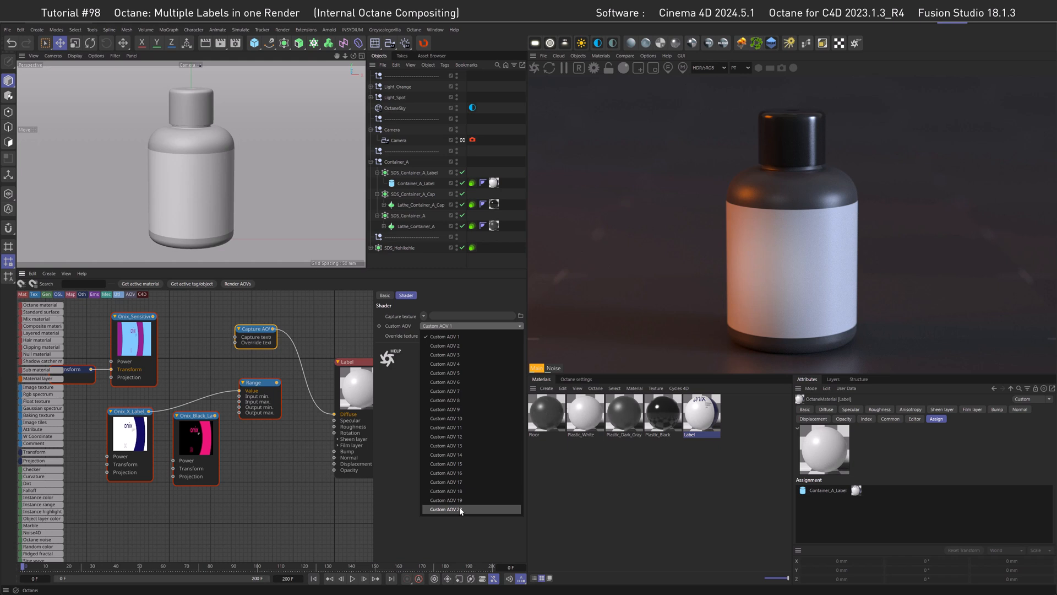
pyautogui.click(458, 523)
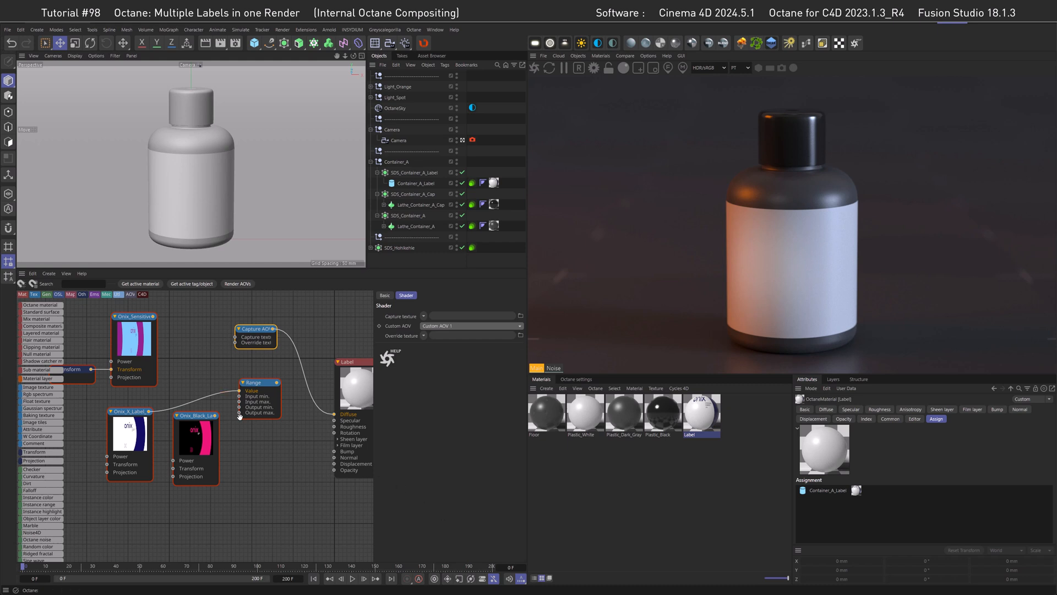
# Connect the Onix_Black label texture through the Range node to the Capture AOV node's Override texture input.
pyautogui.moveTo(215, 416); pyautogui.dragTo(240, 393)
pyautogui.moveTo(195, 424); pyautogui.dragTo(207, 399)
pyautogui.moveTo(278, 383); pyautogui.dragTo(235, 342)
# Set the Capture AOV node's custom AOV to Custom AOV 10.
pyautogui.click(253, 328)
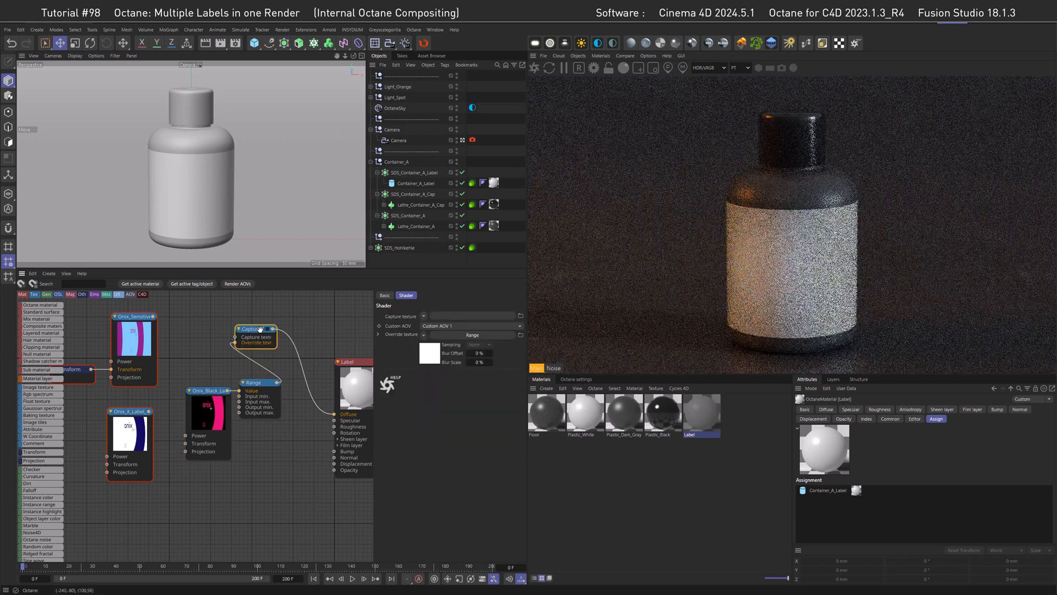
pyautogui.click(434, 326)
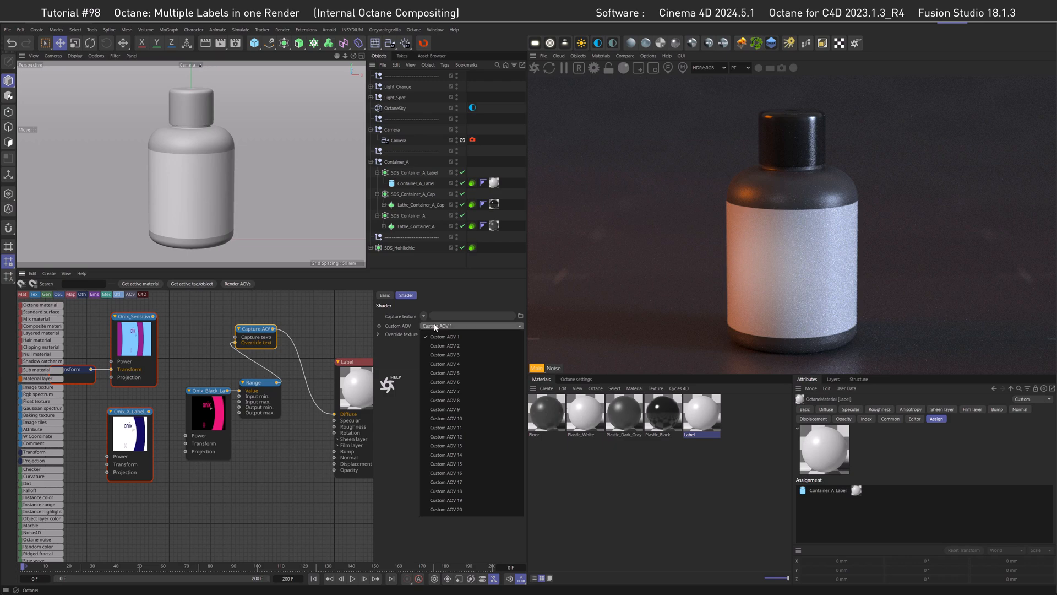
pyautogui.click(445, 419)
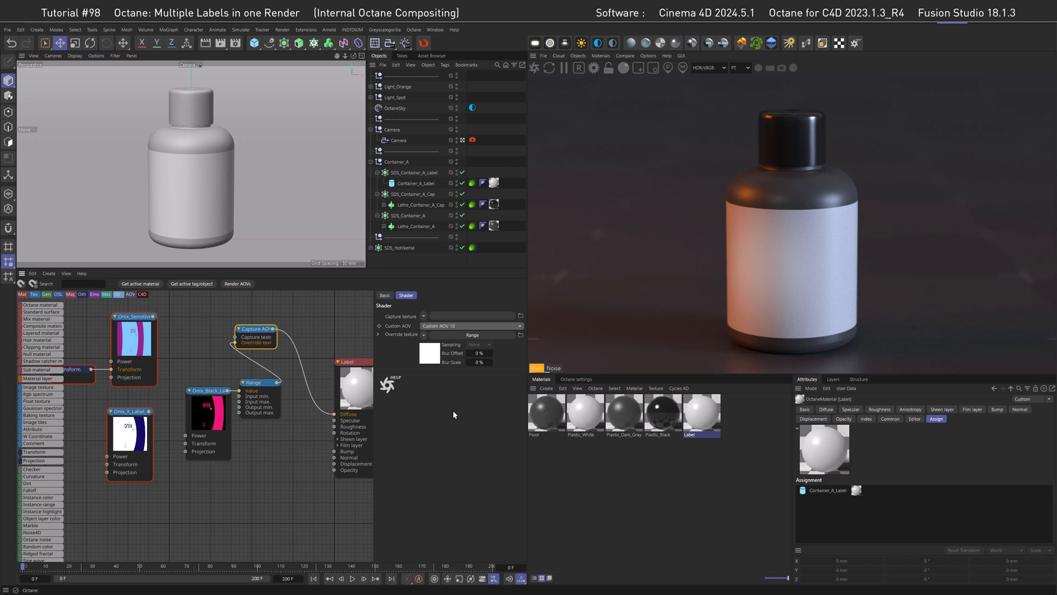
# Duplicate the Range and Capture AOV nodes and connect the Onix_X_Label texture to the duplicated Range node.
pyautogui.moveTo(219, 367); pyautogui.dragTo(207, 349)
pyautogui.moveTo(207, 306); pyautogui.dragTo(261, 378)
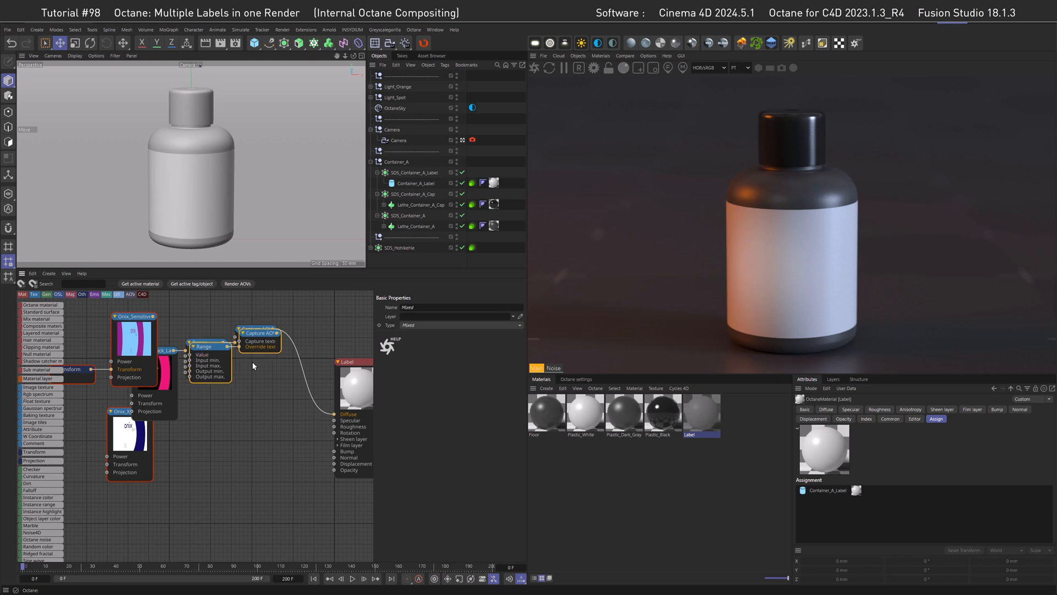
pyautogui.keyDown('ctrl'); pyautogui.moveTo(256, 335); pyautogui.dragTo(264, 425); pyautogui.keyUp('ctrl')
pyautogui.moveTo(145, 435); pyautogui.dragTo(194, 444)
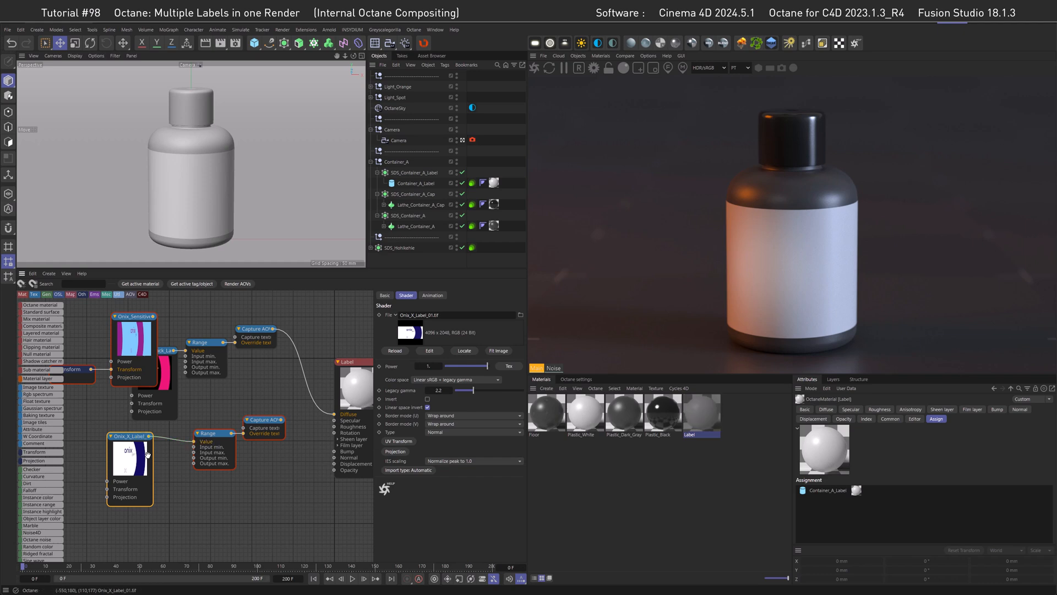
pyautogui.moveTo(130, 436); pyautogui.dragTo(163, 441)
# Connect the duplicated Capture AOV node to the first one's Capture texture input and reposition the label nodes.
pyautogui.moveTo(281, 420); pyautogui.dragTo(236, 338)
pyautogui.moveTo(212, 408); pyautogui.dragTo(263, 426, button='middle')
pyautogui.moveTo(222, 449); pyautogui.dragTo(162, 360)
pyautogui.moveTo(161, 360); pyautogui.dragTo(276, 396, button='middle')
pyautogui.moveTo(288, 370); pyautogui.dragTo(89, 379)
pyautogui.moveTo(132, 408); pyautogui.dragTo(172, 419, button='middle')
# Duplicate the Range and Capture AOV pair for the Onix_Sensitive texture and chain it into the Onix_X_Label Capture AOV's Capture texture input.
pyautogui.keyDown('ctrl'); pyautogui.moveTo(298, 405); pyautogui.dragTo(261, 338); pyautogui.keyUp('ctrl')
pyautogui.moveTo(156, 392); pyautogui.dragTo(202, 359)
pyautogui.moveTo(289, 337); pyautogui.dragTo(287, 413)
# Arrange the three groups of label texture, Range and Capture AOV nodes in one row leading to the Label material.
pyautogui.moveTo(199, 358); pyautogui.dragTo(274, 357, button='middle')
pyautogui.moveTo(269, 317); pyautogui.dragTo(352, 364)
pyautogui.moveTo(345, 336); pyautogui.dragTo(228, 412)
pyautogui.moveTo(245, 380); pyautogui.dragTo(69, 488)
pyautogui.moveTo(357, 404); pyautogui.dragTo(218, 409, button='middle')
pyautogui.moveTo(291, 391); pyautogui.dragTo(366, 396, button='middle')
# Assign Custom AOV 11 to the Onix_X_Label Capture AOV node and Custom AOV 12 to the Onix_Black one.
pyautogui.click(167, 423)
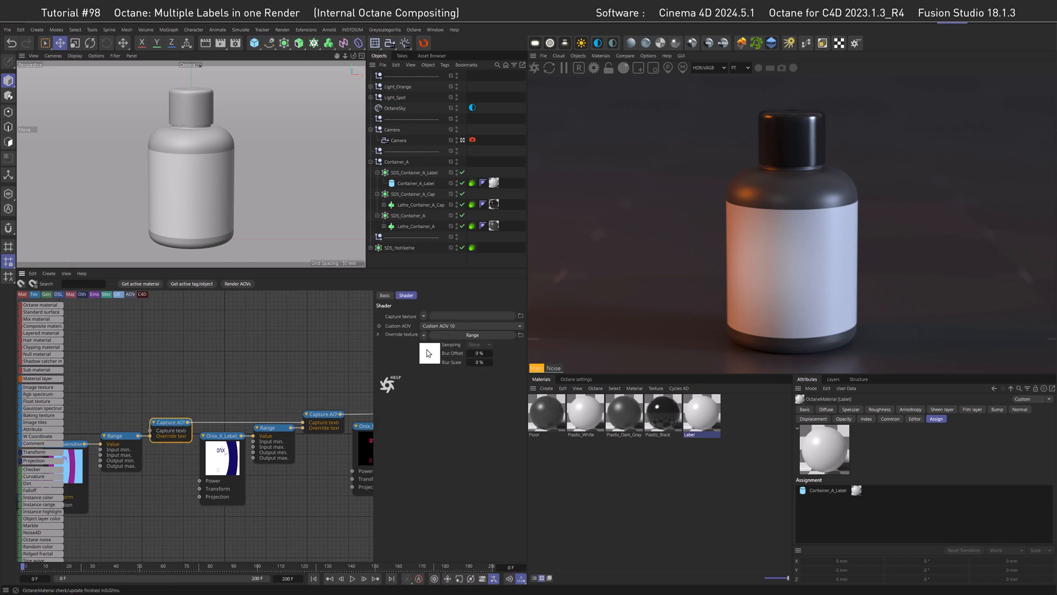
pyautogui.click(324, 413)
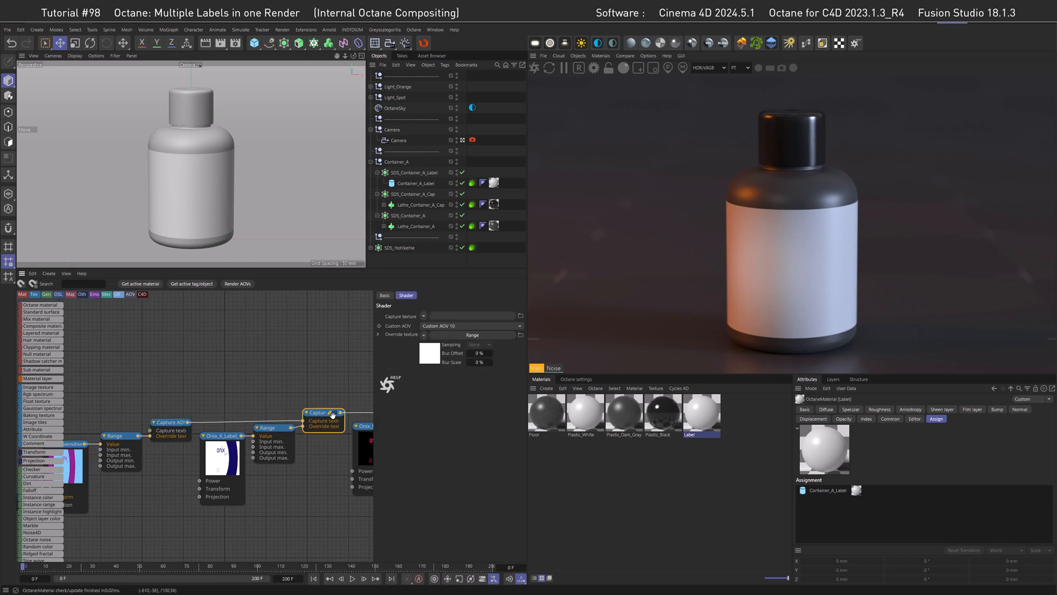
pyautogui.click(451, 351)
pyautogui.click(447, 445)
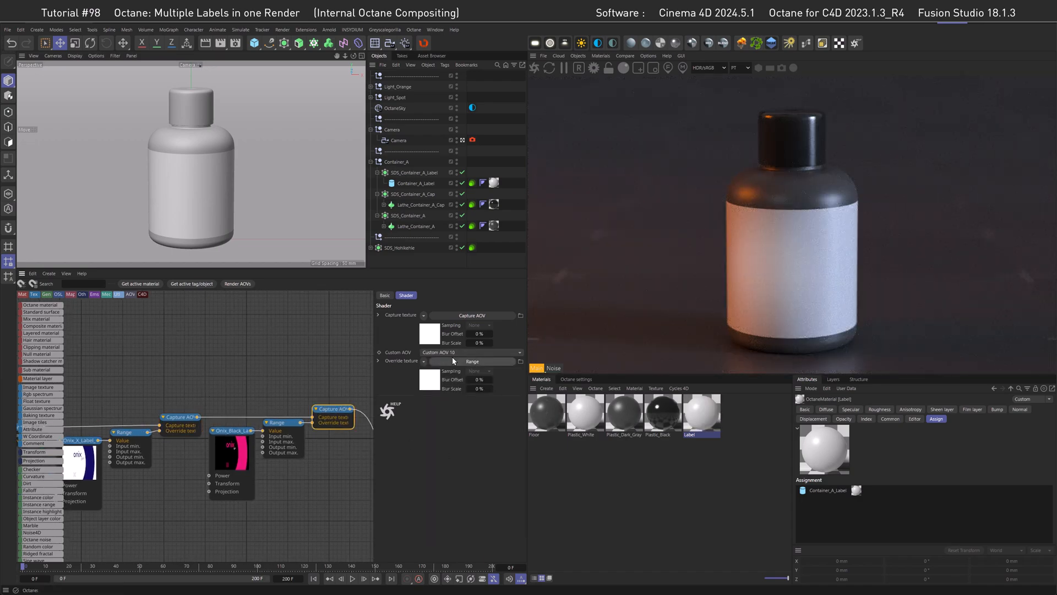
pyautogui.click(452, 352)
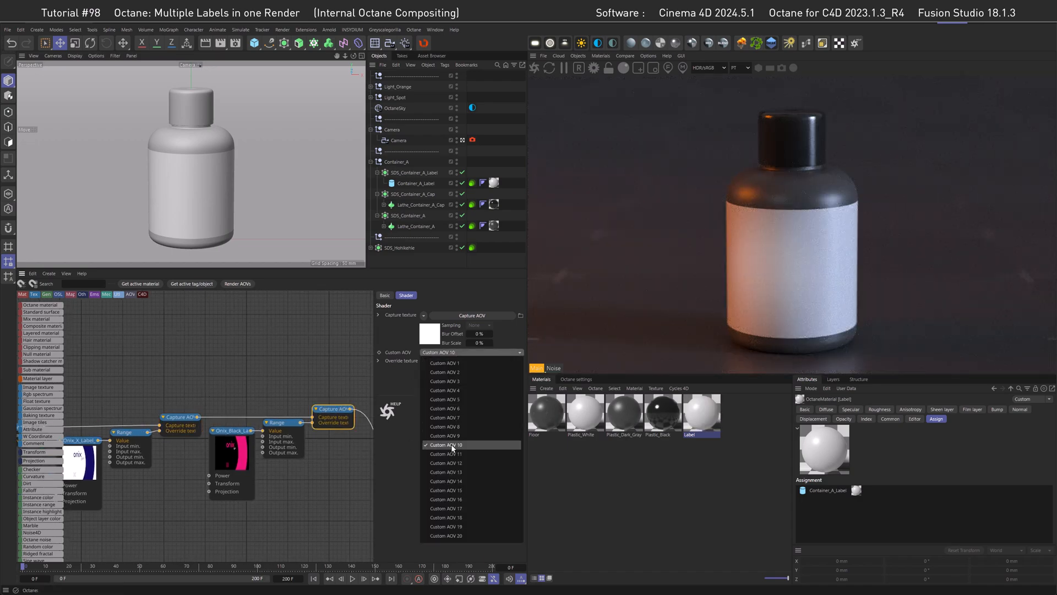
pyautogui.click(450, 461)
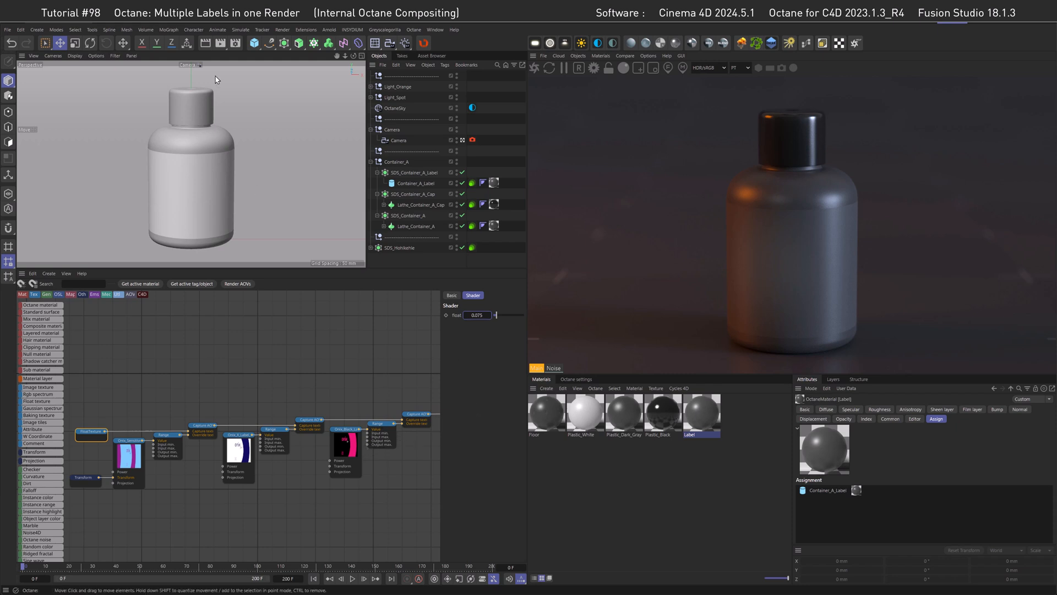
# Open the Render AOV Manager from the Octane render settings and add three Custom AOVs.
pyautogui.click(235, 42)
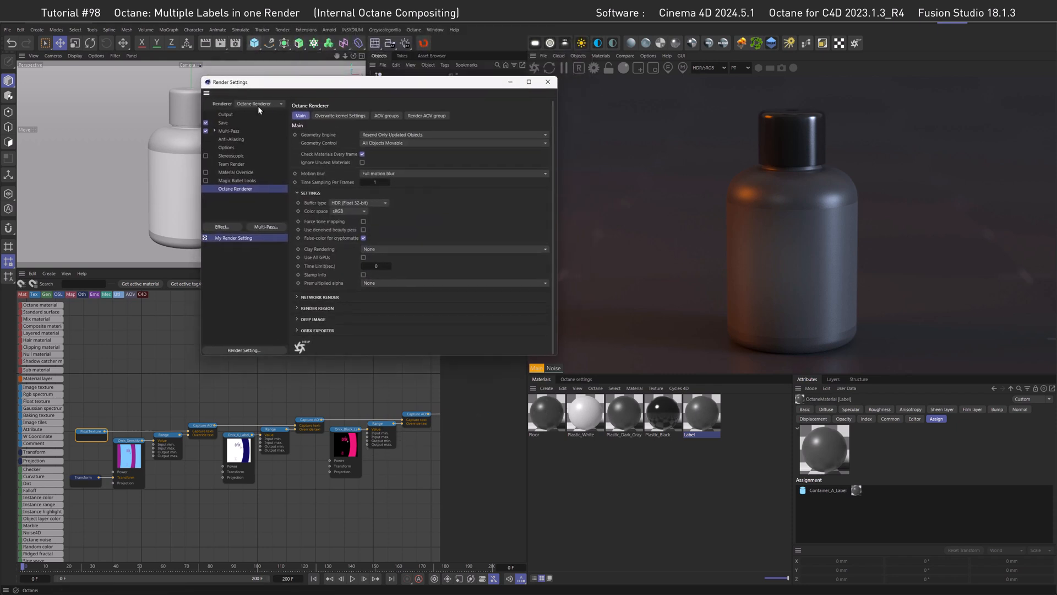
pyautogui.click(417, 117)
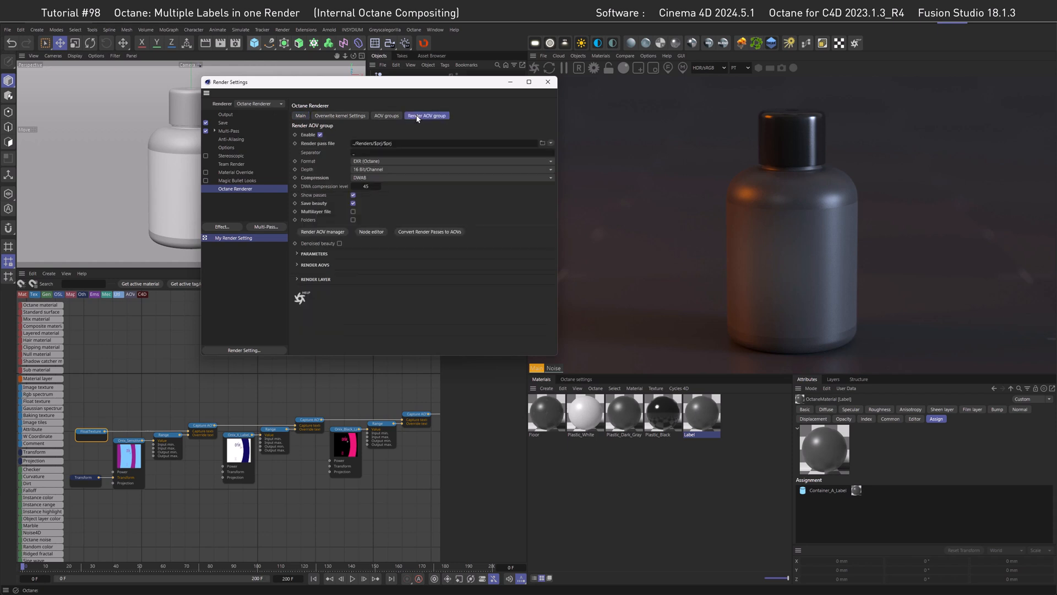
pyautogui.click(324, 232)
pyautogui.moveTo(421, 233); pyautogui.dragTo(391, 159)
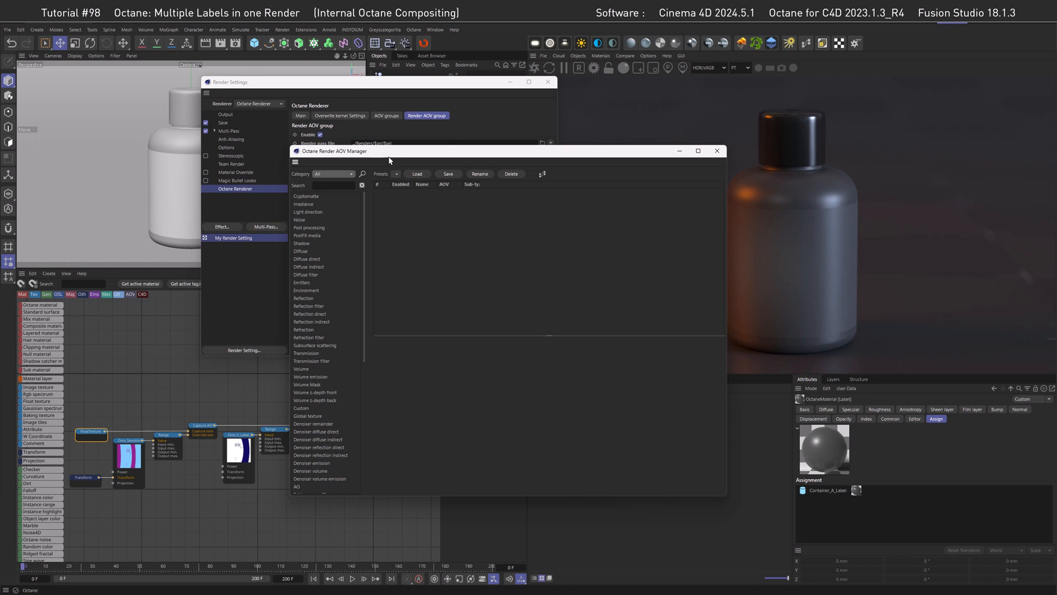
pyautogui.click(364, 175)
pyautogui.write('cus')
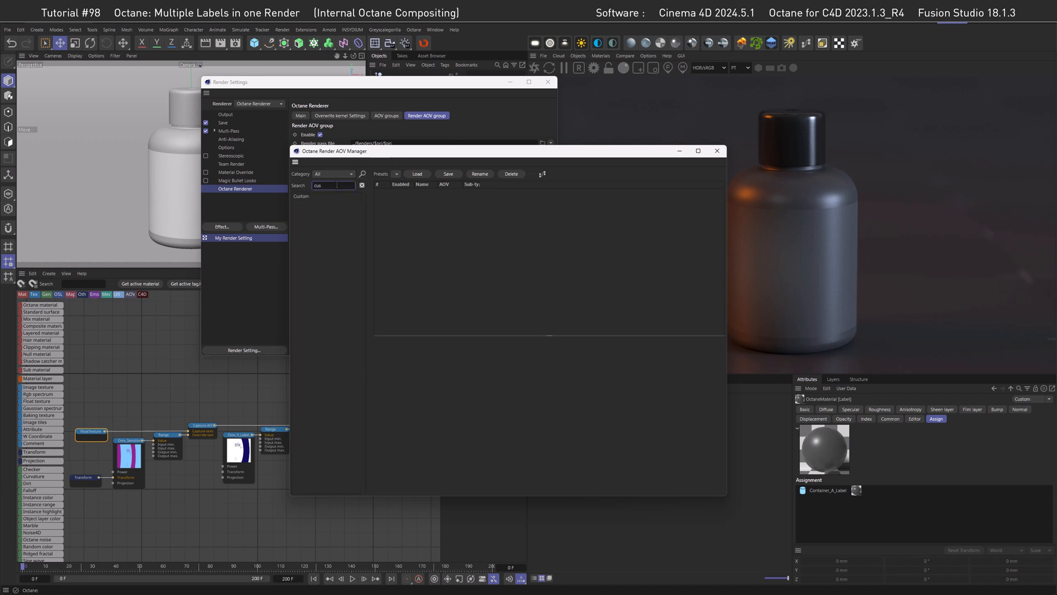
pyautogui.doubleClick(299, 196)
pyautogui.doubleClick(299, 197)
pyautogui.doubleClick(299, 197)
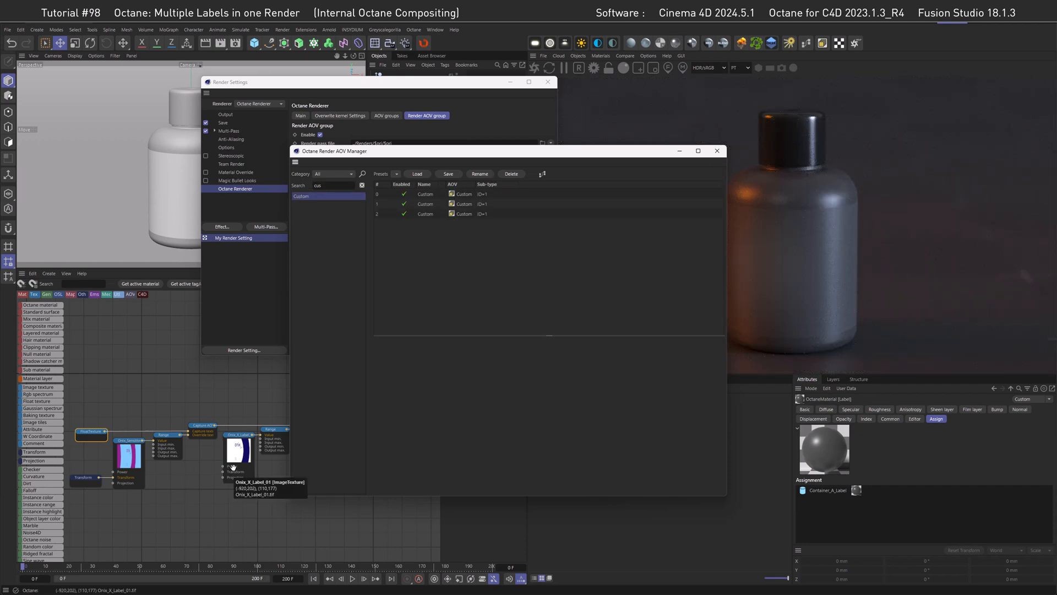
# Set the ID of the first custom render AOV to Custom 10.
pyautogui.click(483, 194)
pyautogui.click(532, 342)
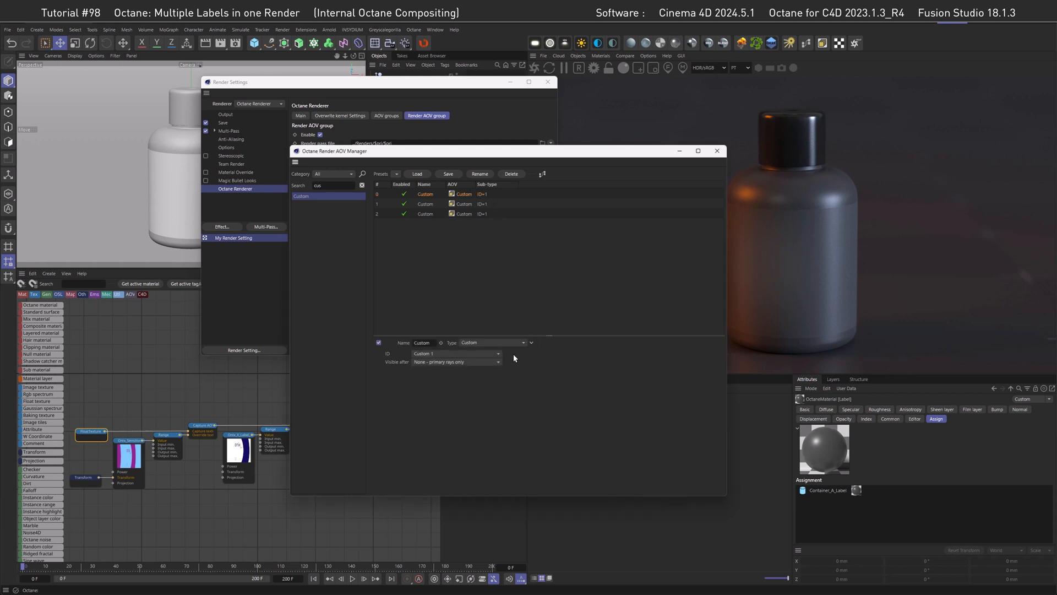
pyautogui.click(454, 353)
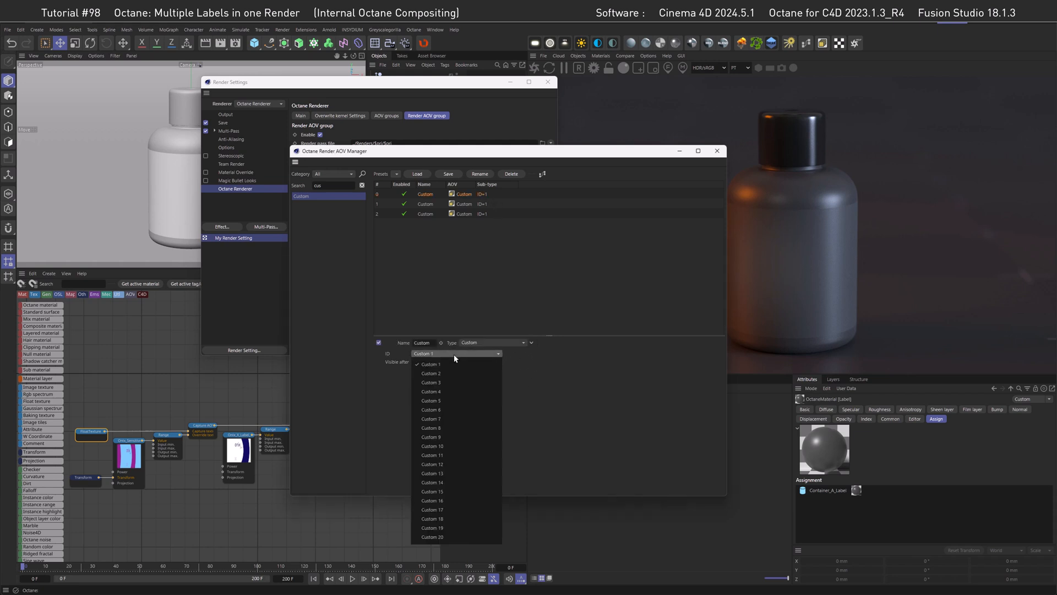
pyautogui.click(451, 446)
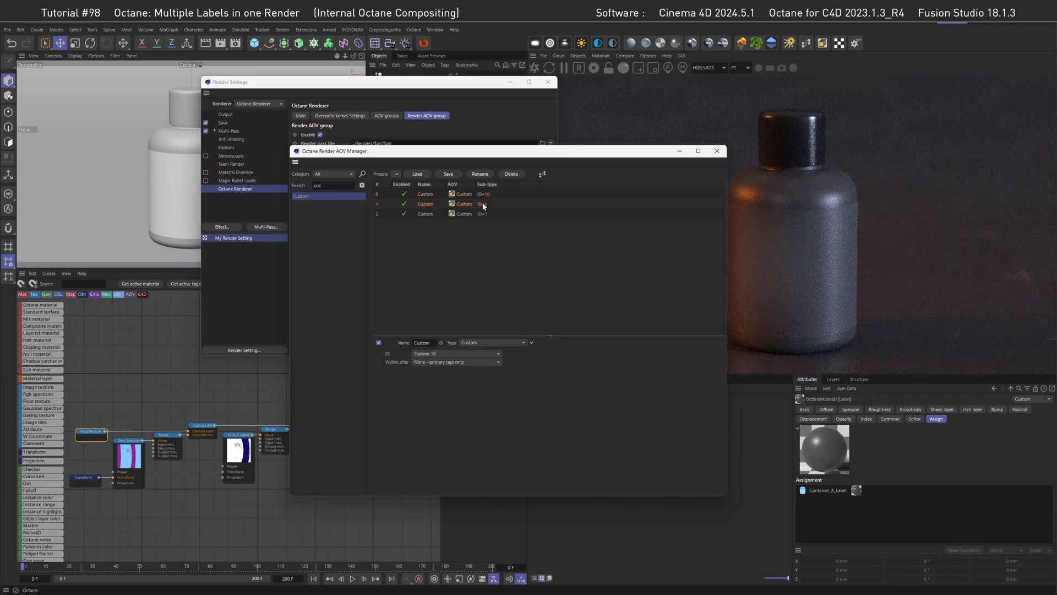
# Set the second custom render AOV's ID to Custom 11 and the third's to Custom 12, closing the Render AOV Manager.
pyautogui.click(531, 343)
pyautogui.click(447, 353)
pyautogui.click(441, 456)
pyautogui.click(485, 214)
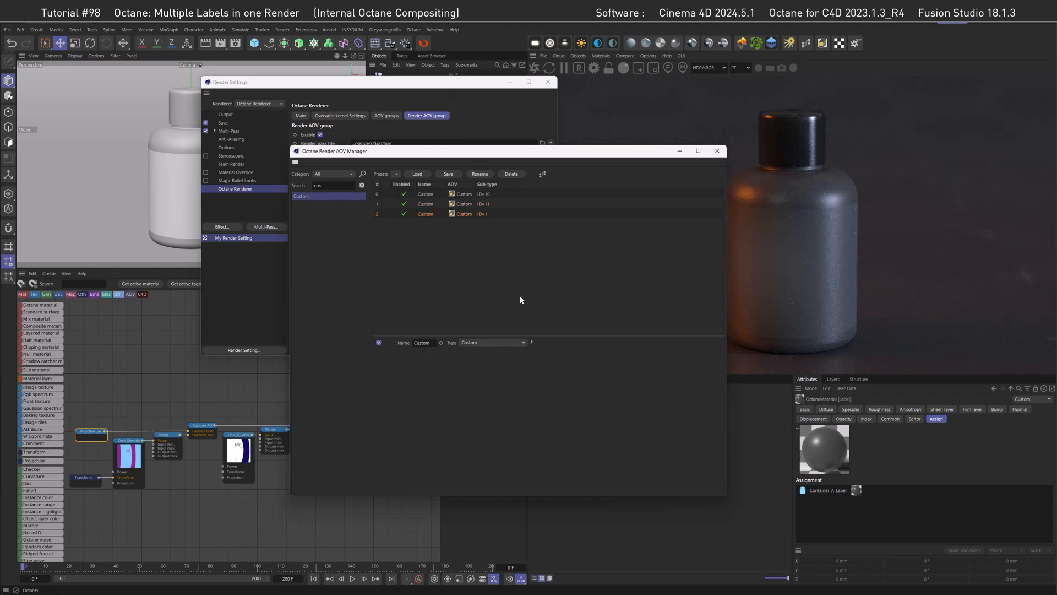
pyautogui.click(447, 354)
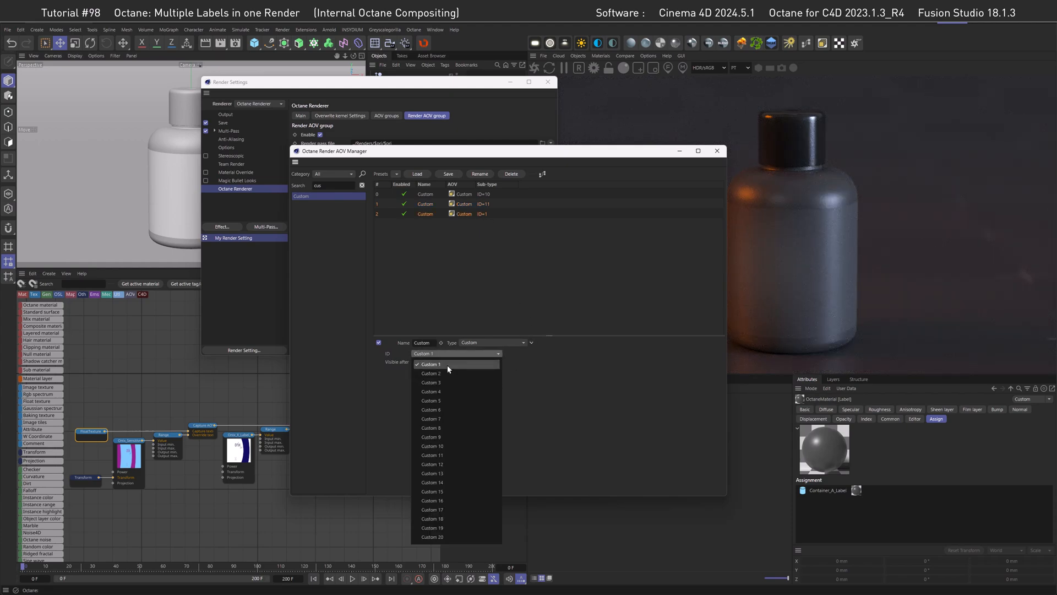
pyautogui.click(451, 466)
pyautogui.moveTo(621, 154); pyautogui.dragTo(392, 140)
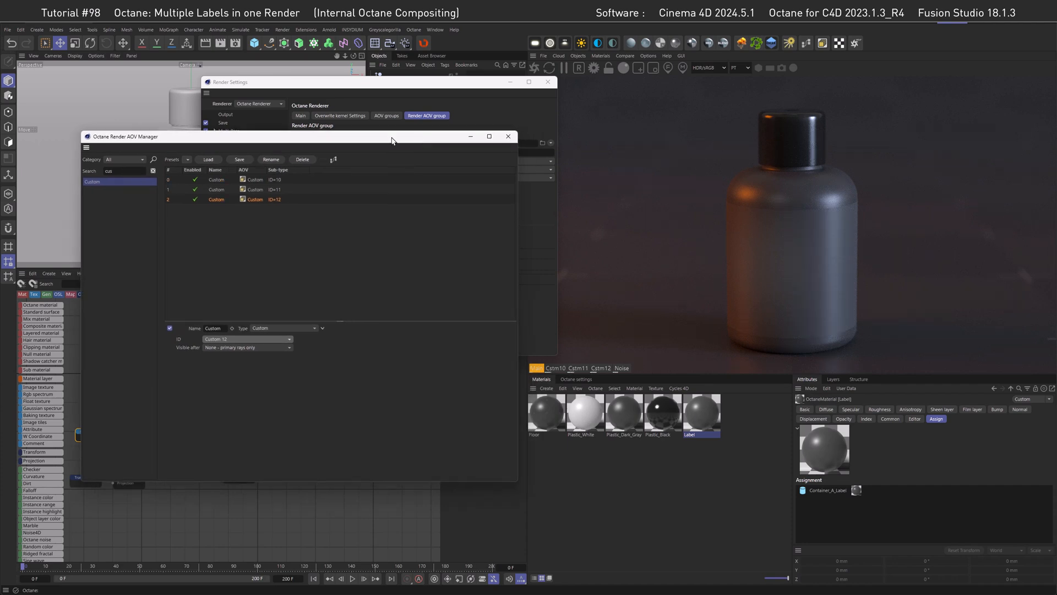
pyautogui.click(507, 136)
pyautogui.click(320, 135)
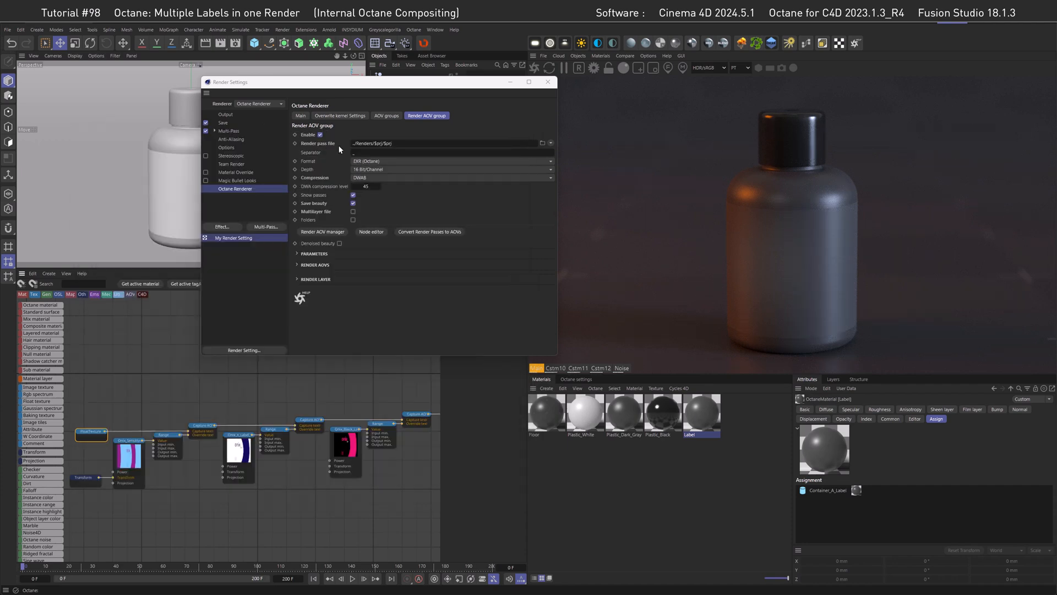
# Compare the Cstm10, Cstm11 and Cstm12 passes in the live render to check each label's artwork and placement.
pyautogui.click(577, 368)
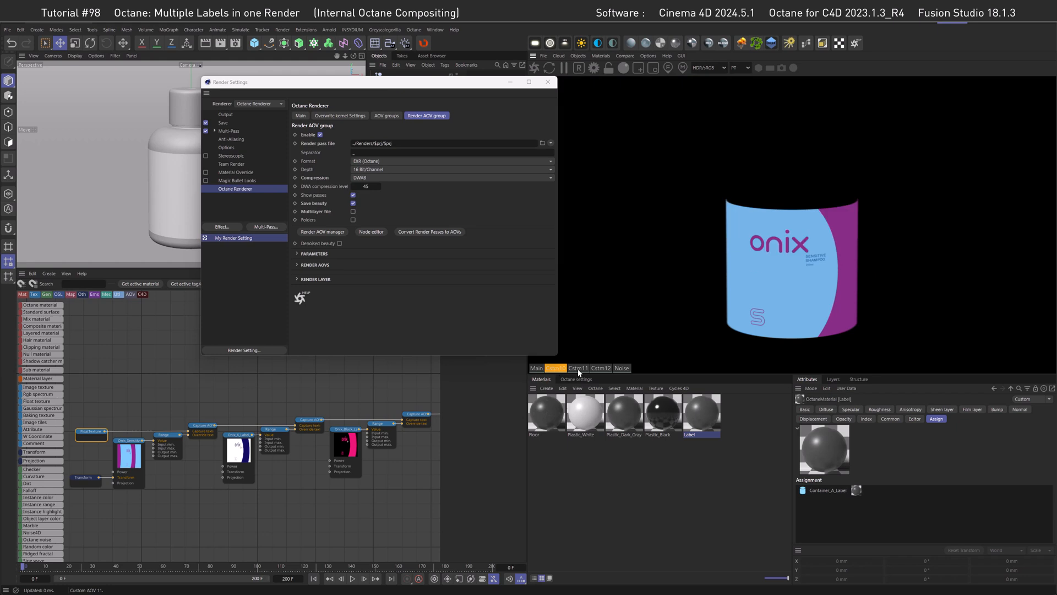
pyautogui.click(593, 369)
pyautogui.click(576, 367)
pyautogui.click(557, 368)
pyautogui.click(584, 369)
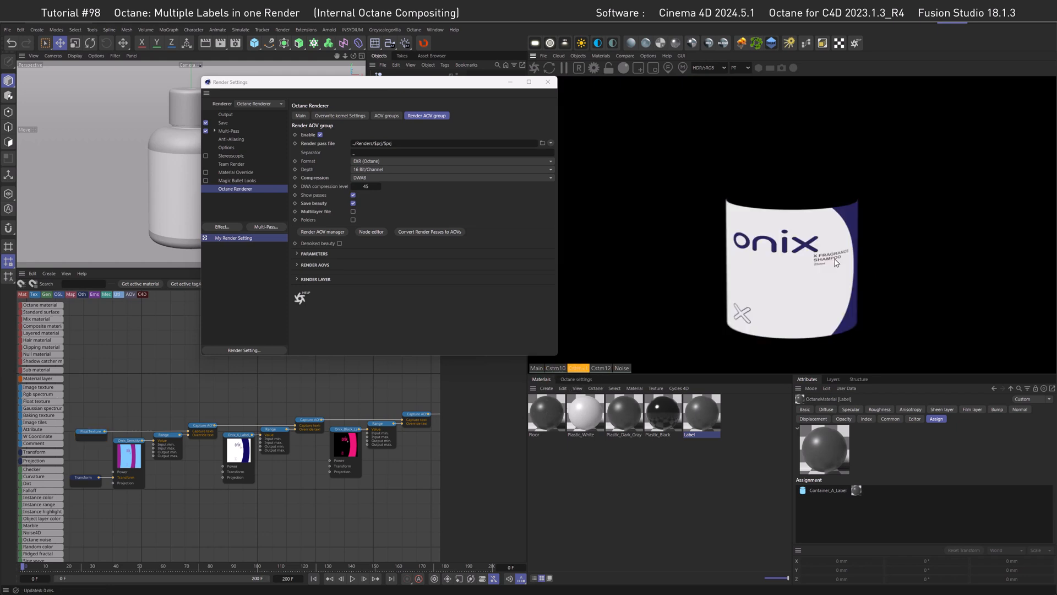
pyautogui.click(596, 369)
# Connect the shared Transform node to the Transform inputs of the Onix_X_Label and Onix_Black textures and view the Cstm11 pass.
pyautogui.moveTo(98, 477); pyautogui.dragTo(223, 472)
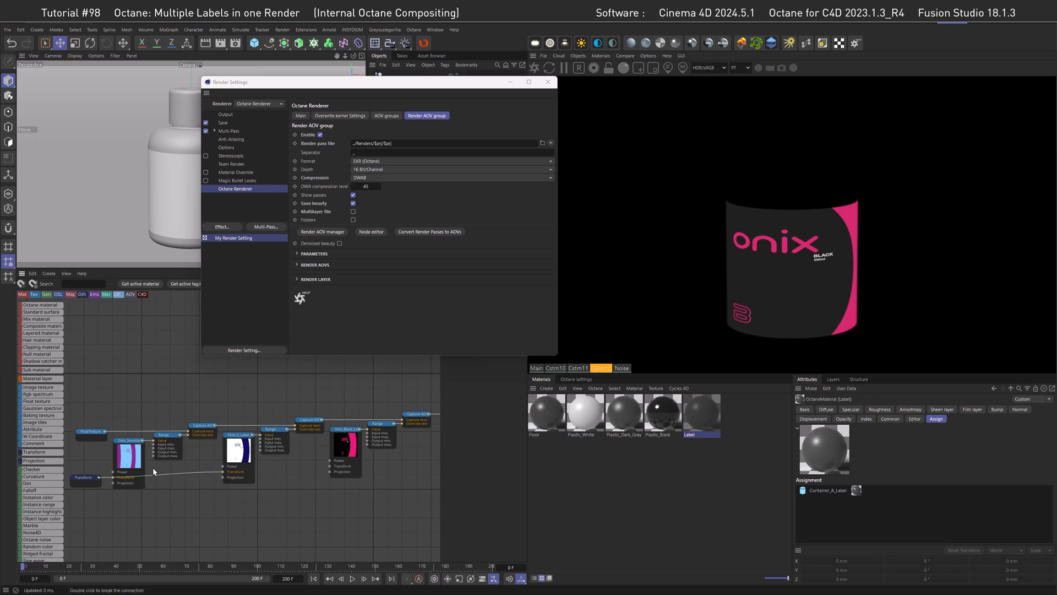
pyautogui.moveTo(98, 478); pyautogui.dragTo(331, 468)
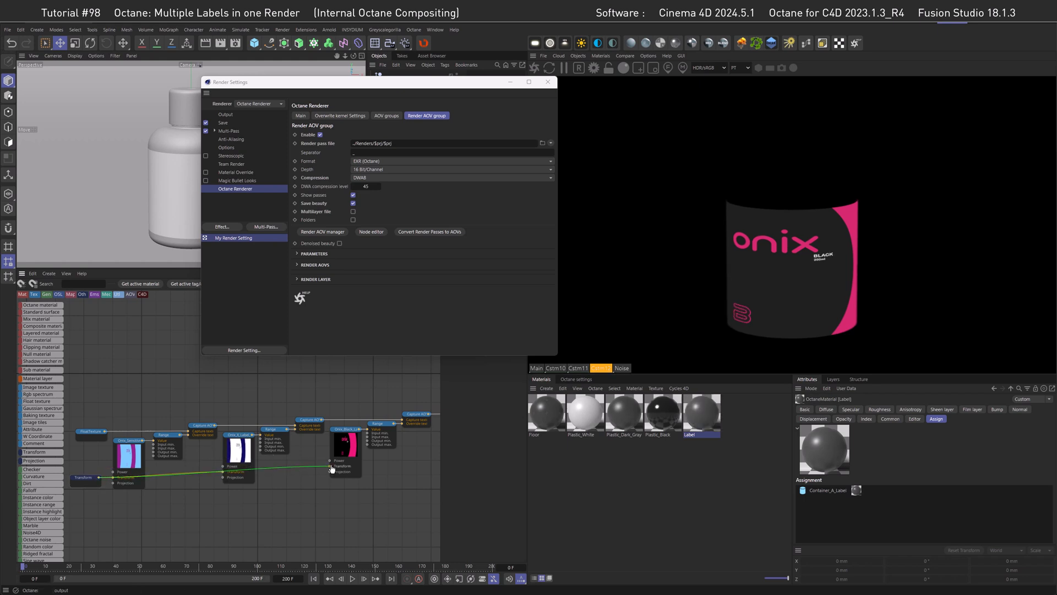
pyautogui.click(576, 369)
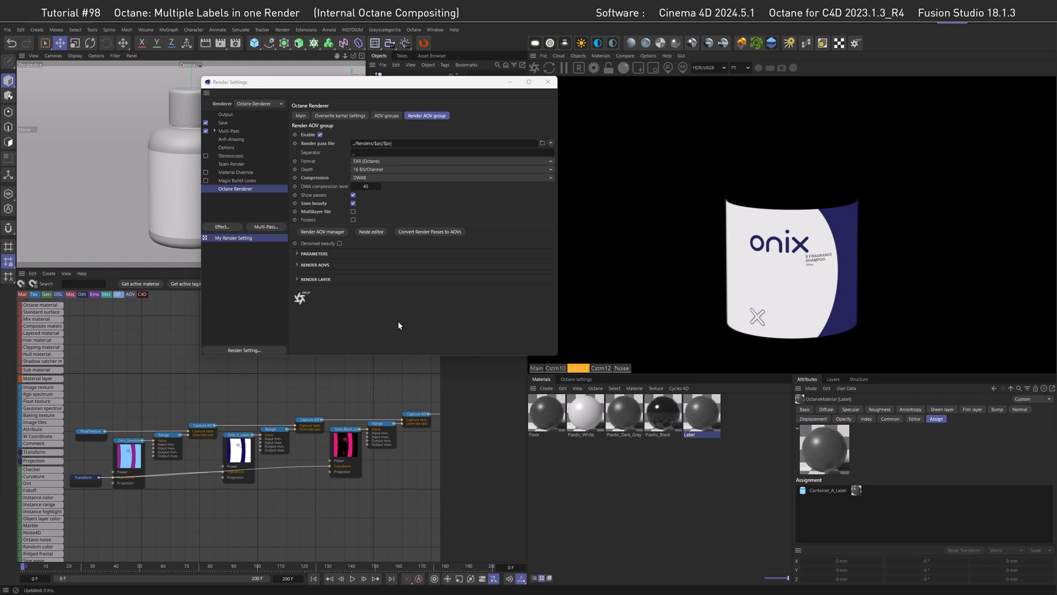
# Compare the Main beauty pass with the three custom label passes in the live render.
pyautogui.click(537, 368)
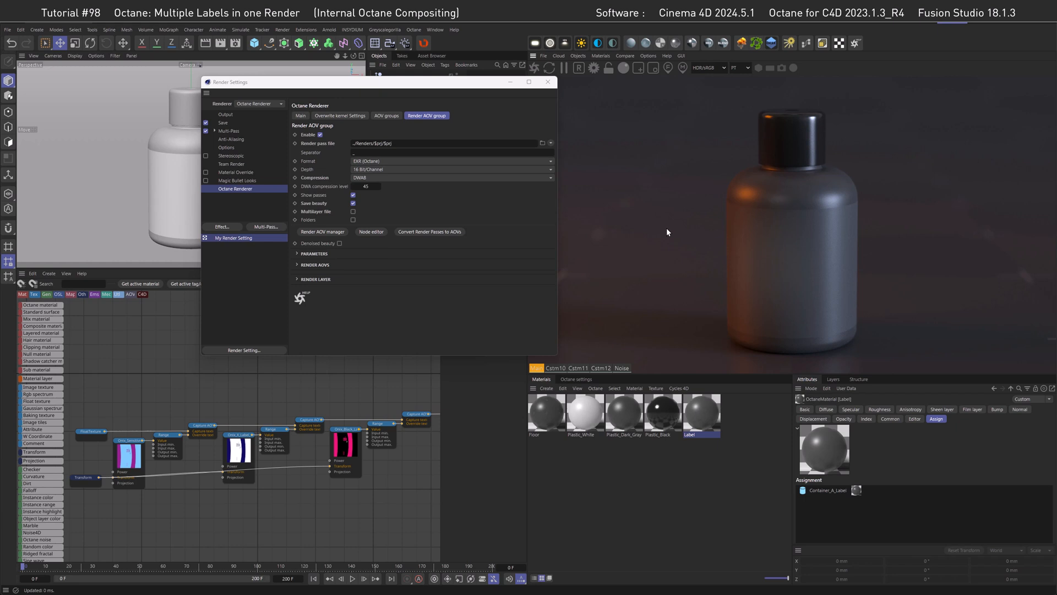
pyautogui.click(555, 369)
pyautogui.click(575, 368)
pyautogui.click(597, 368)
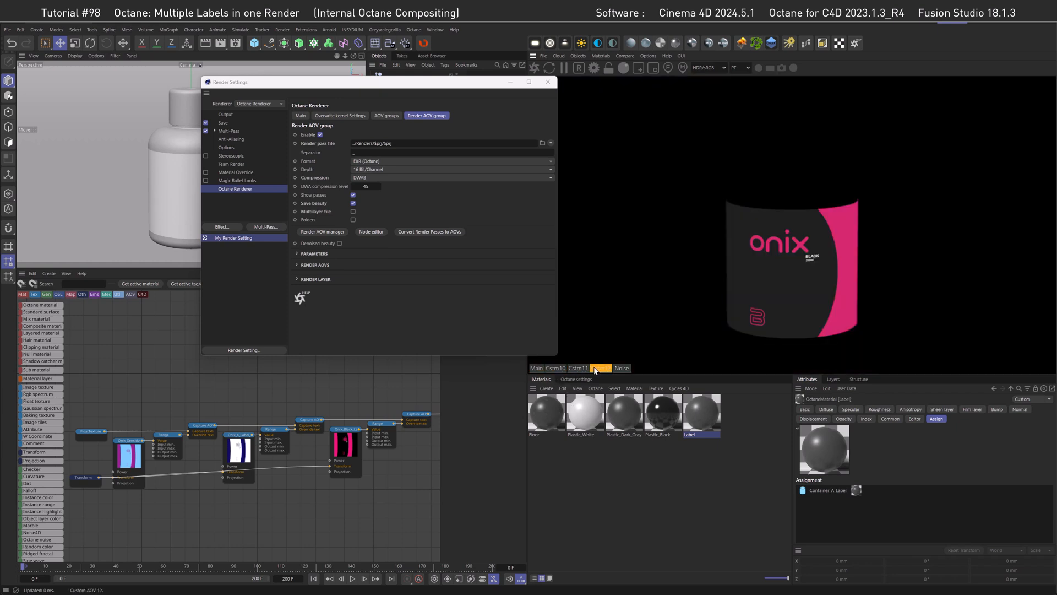
pyautogui.click(537, 368)
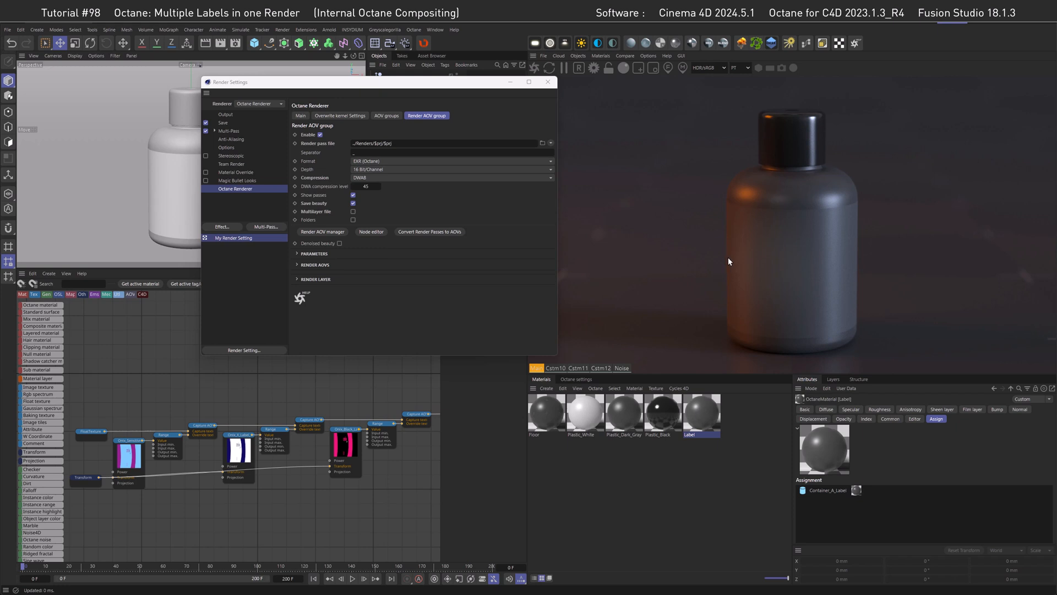
pyautogui.click(556, 368)
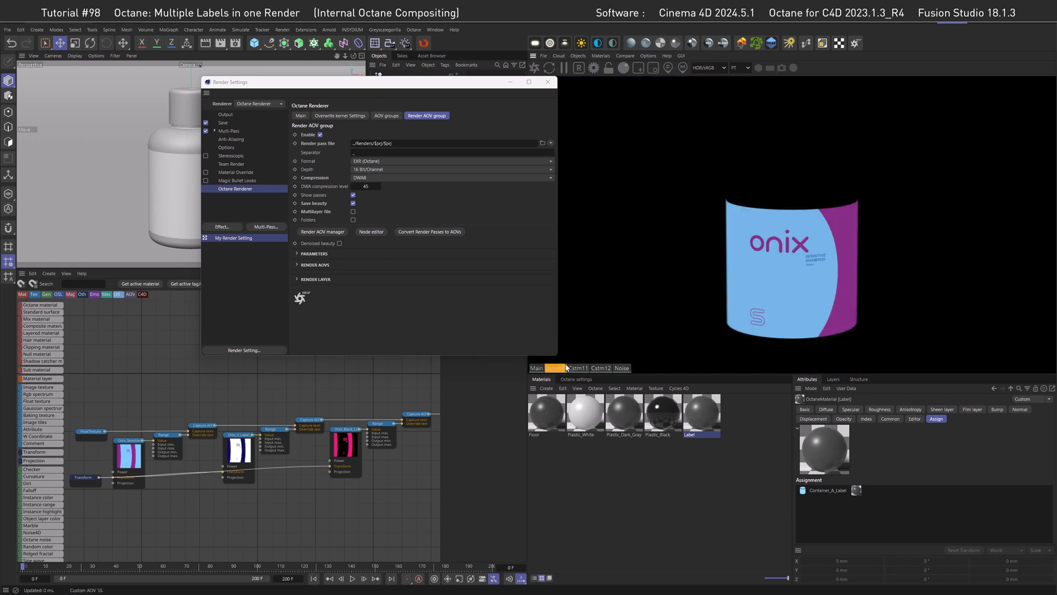
pyautogui.click(537, 369)
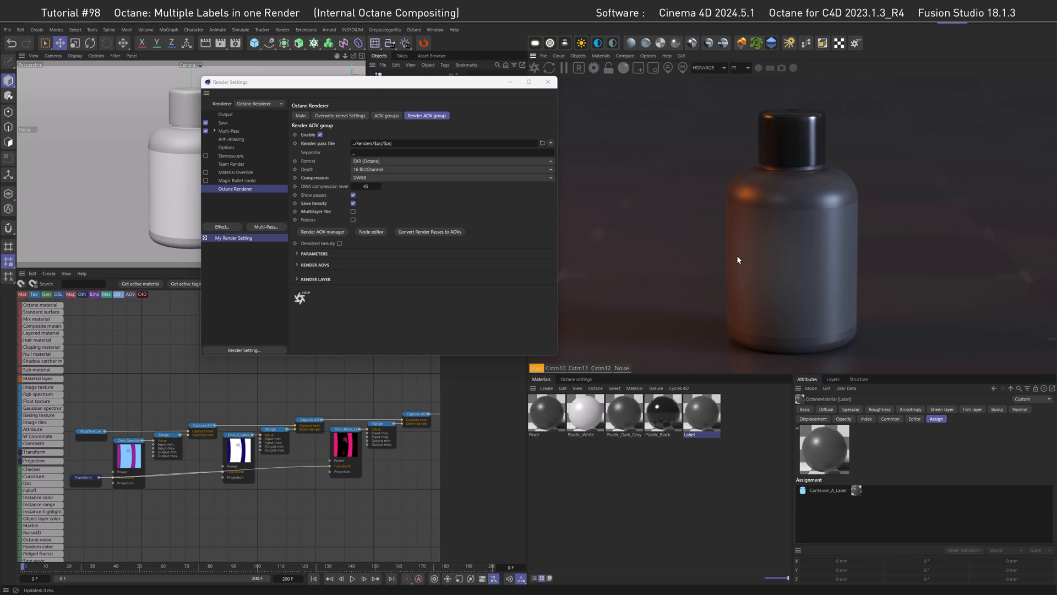
# Reopen the Render AOV Manager and add a Reflection AOV.
pyautogui.click(332, 232)
pyautogui.moveTo(429, 226); pyautogui.dragTo(440, 172)
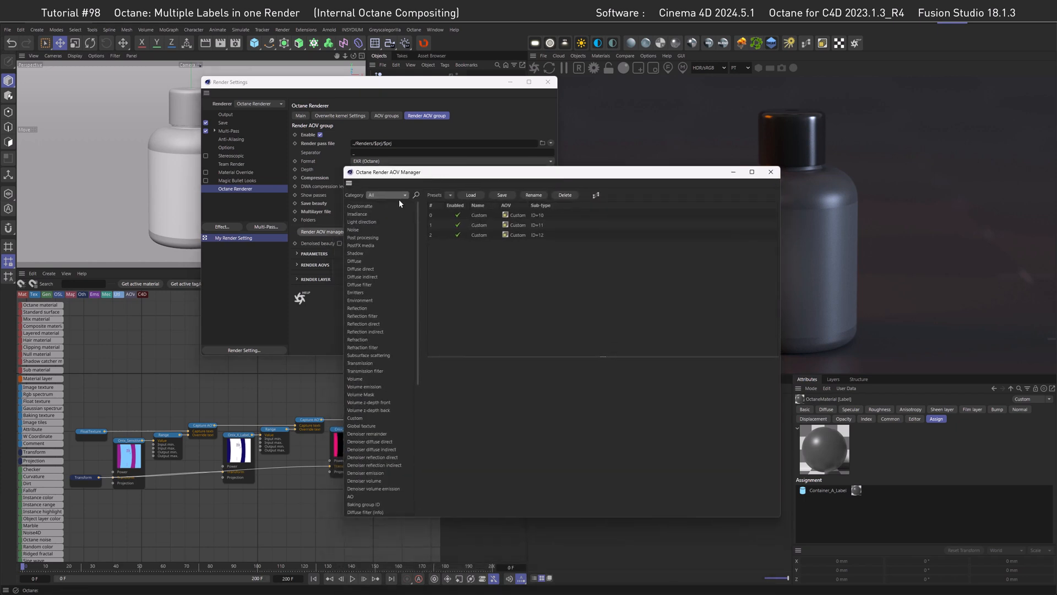
pyautogui.click(416, 194)
pyautogui.write('ref')
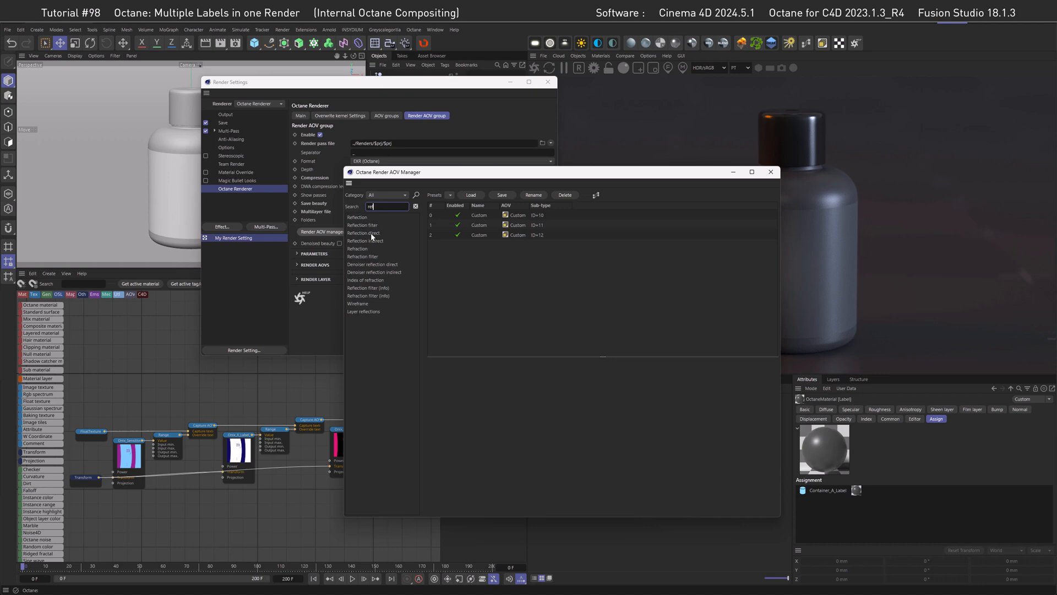
pyautogui.doubleClick(358, 217)
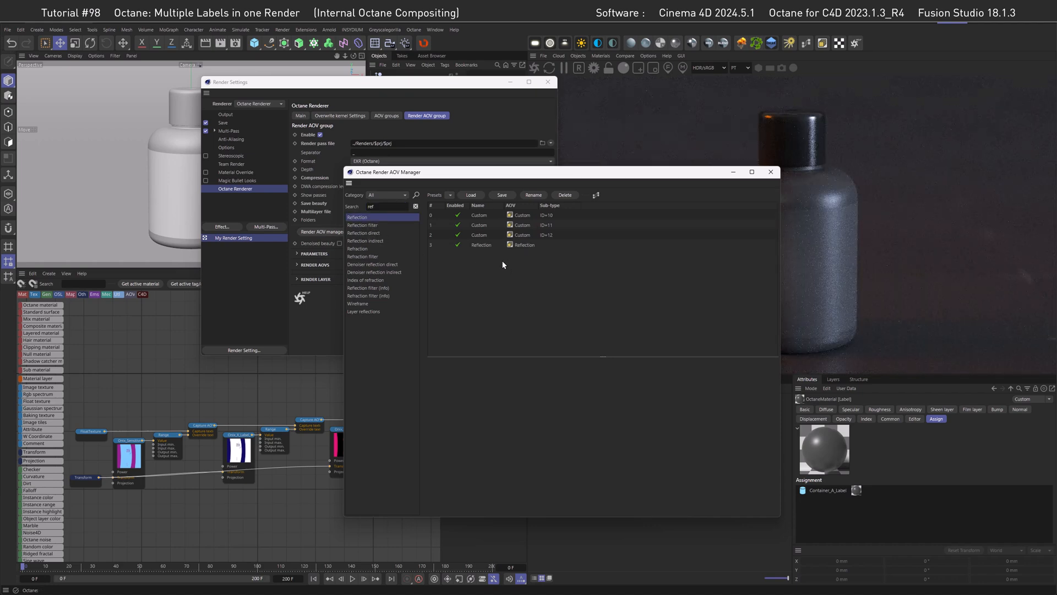
# Add an Irradiance AOV and close the Render AOV Manager and the render settings.
pyautogui.moveTo(389, 209); pyautogui.dragTo(352, 208)
pyautogui.write('irr')
pyautogui.doubleClick(357, 217)
pyautogui.moveTo(660, 174); pyautogui.dragTo(404, 149)
pyautogui.click(515, 147)
pyautogui.click(546, 82)
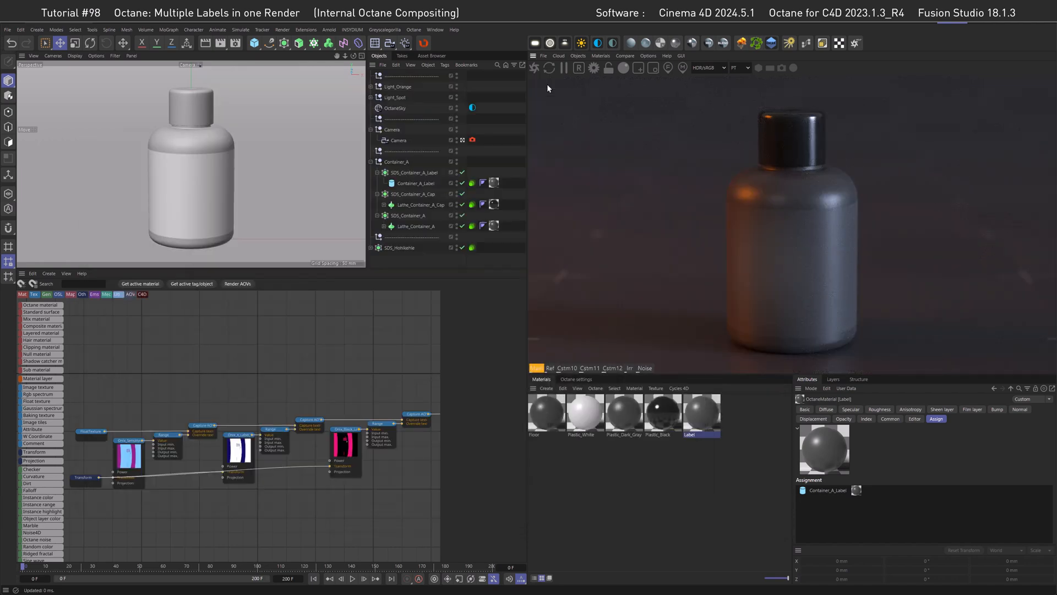
# View the Irradiance and Reflection passes of the bottle in the live render.
pyautogui.click(629, 368)
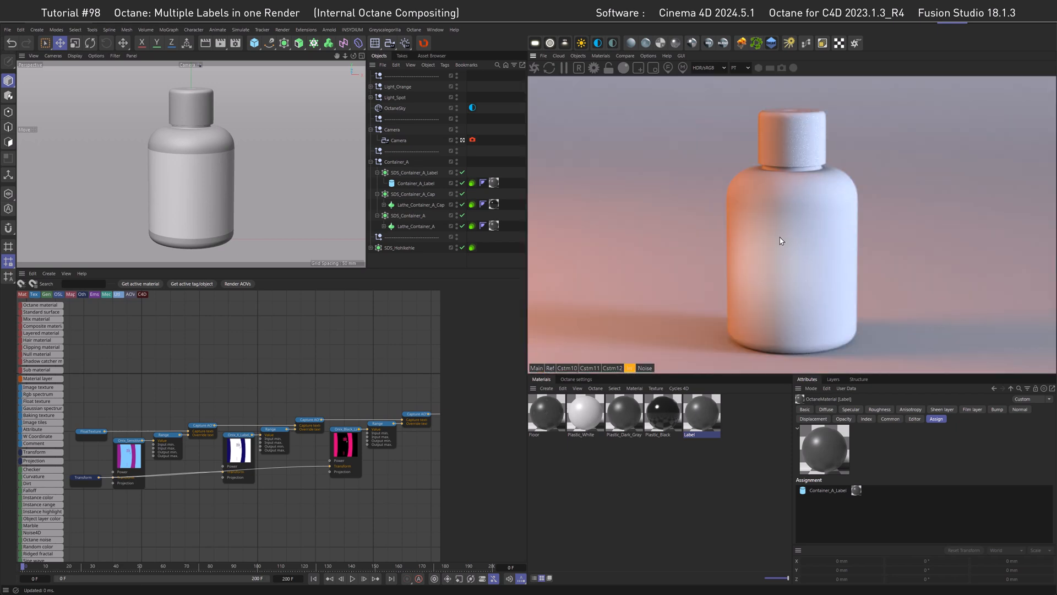
pyautogui.click(551, 368)
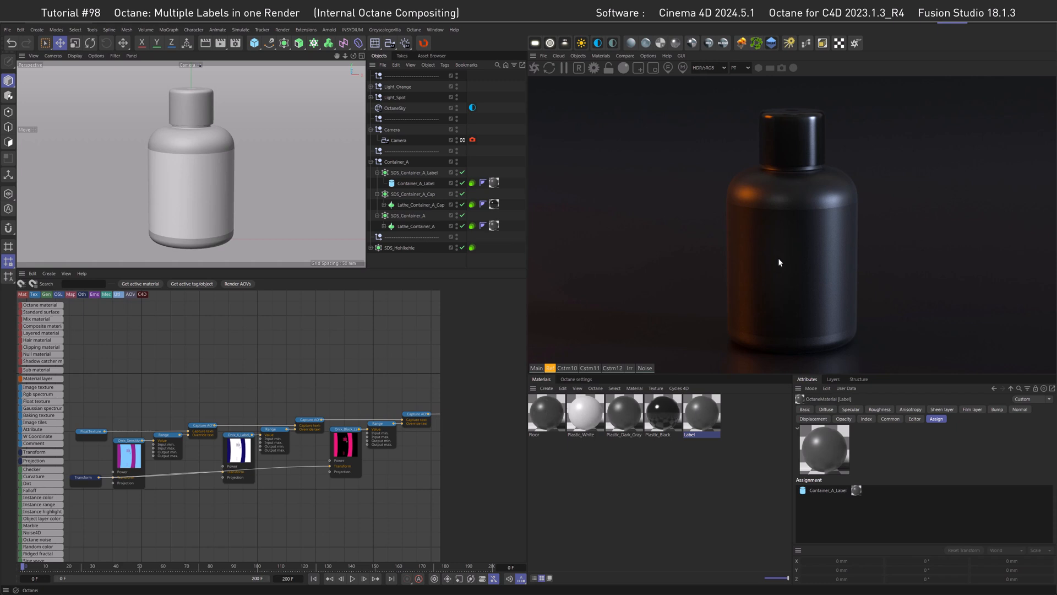
# Set the Custom AOV of the Octane ObjectTag on Container_A_Label to Custom AOV 1.
pyautogui.rightClick(422, 184)
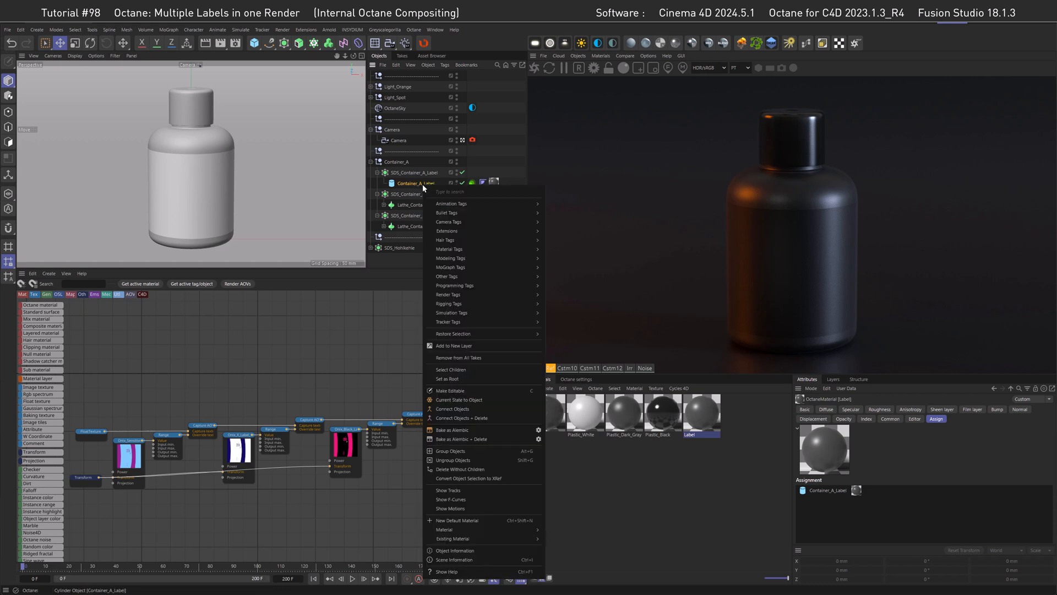
pyautogui.moveTo(491, 230)
pyautogui.moveTo(578, 232)
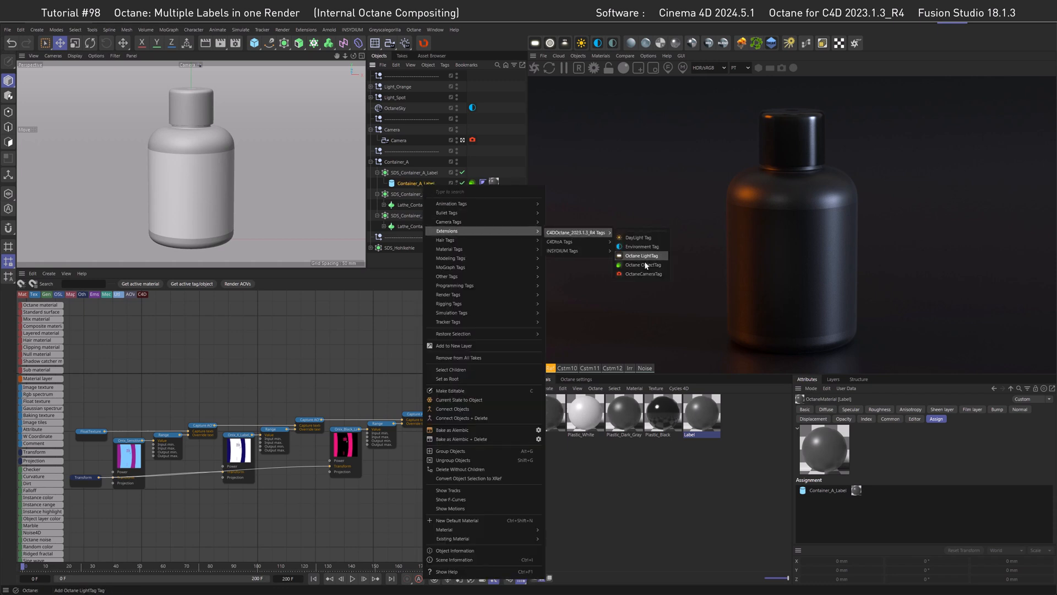
pyautogui.click(643, 264)
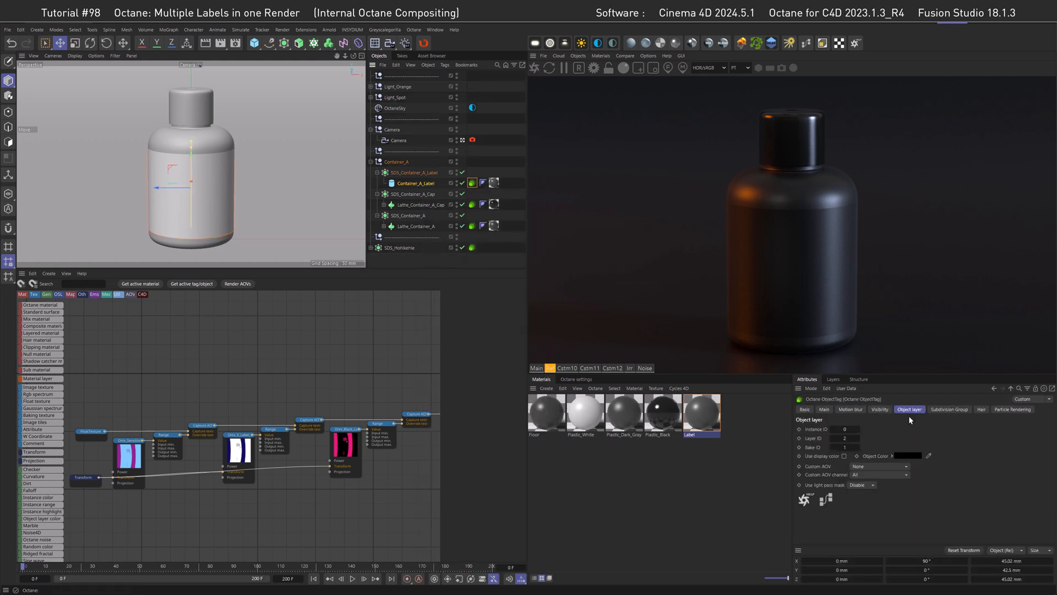
pyautogui.click(861, 468)
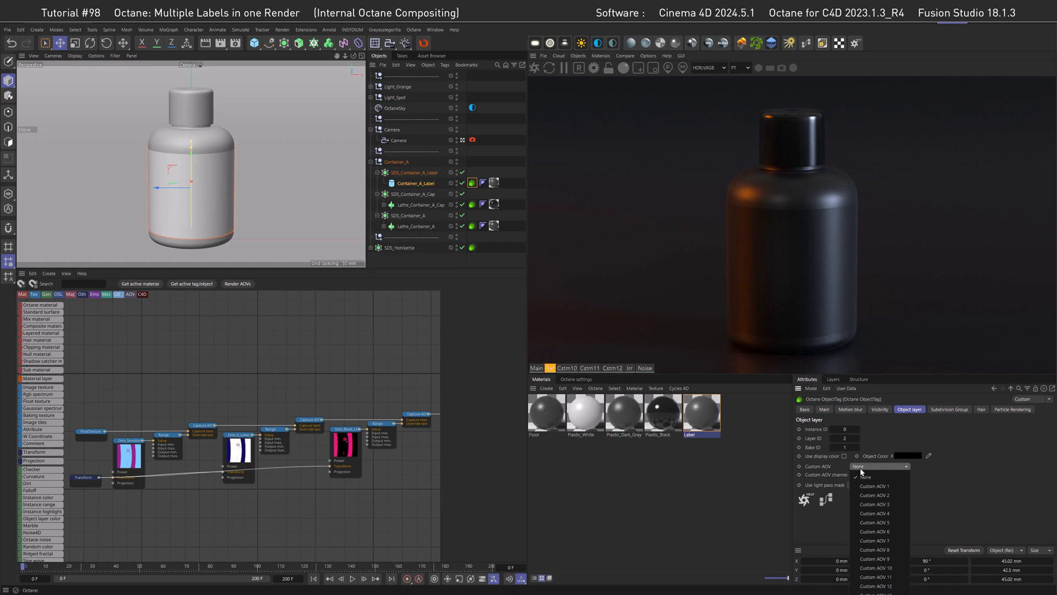
pyautogui.click(865, 485)
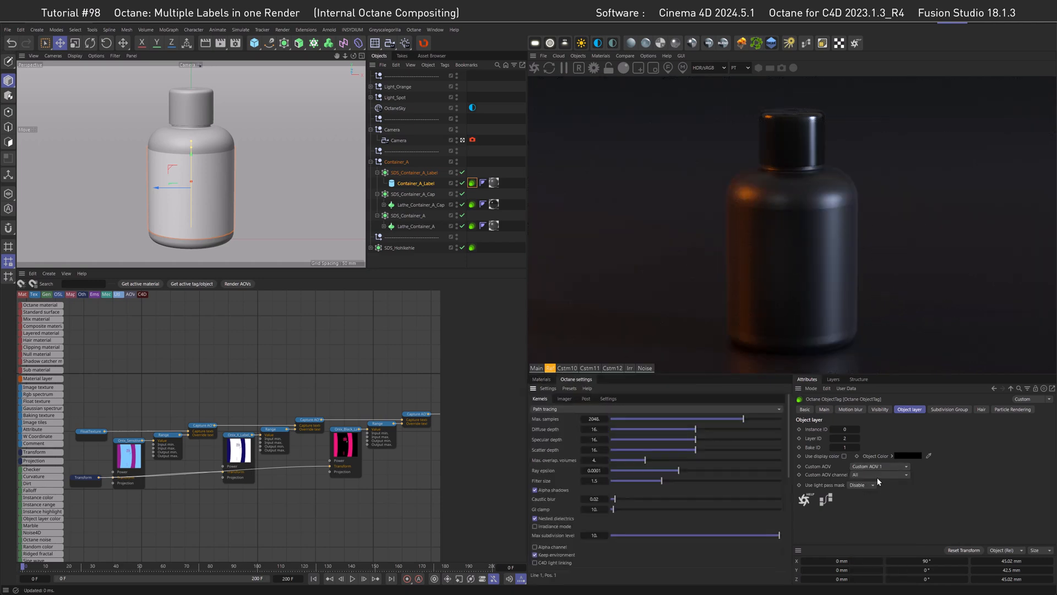
# Reopen the Render AOV Manager and duplicate the first Custom AOV in its list.
pyautogui.click(235, 42)
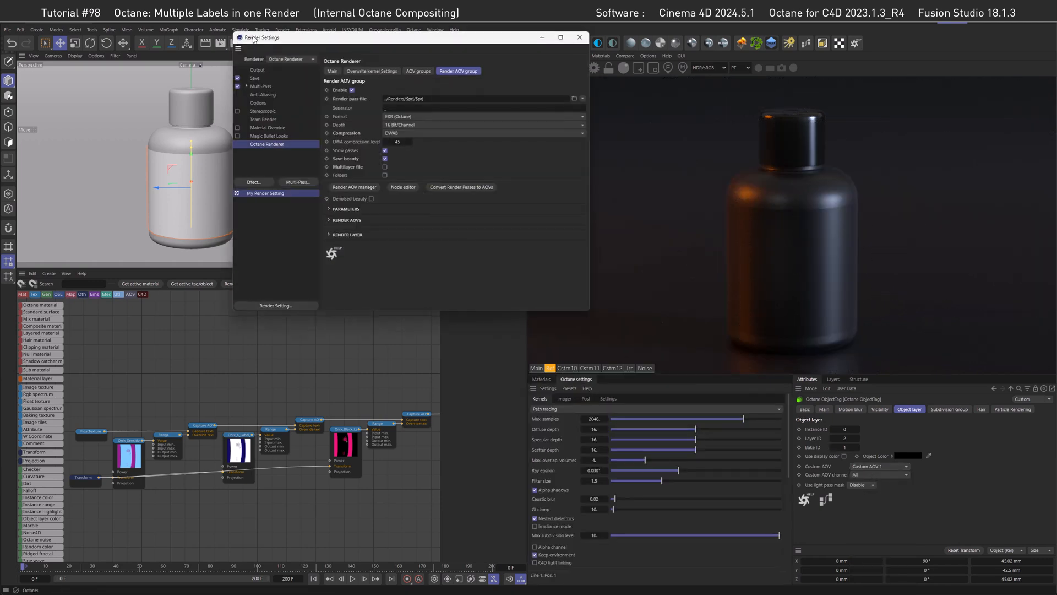
pyautogui.click(314, 201)
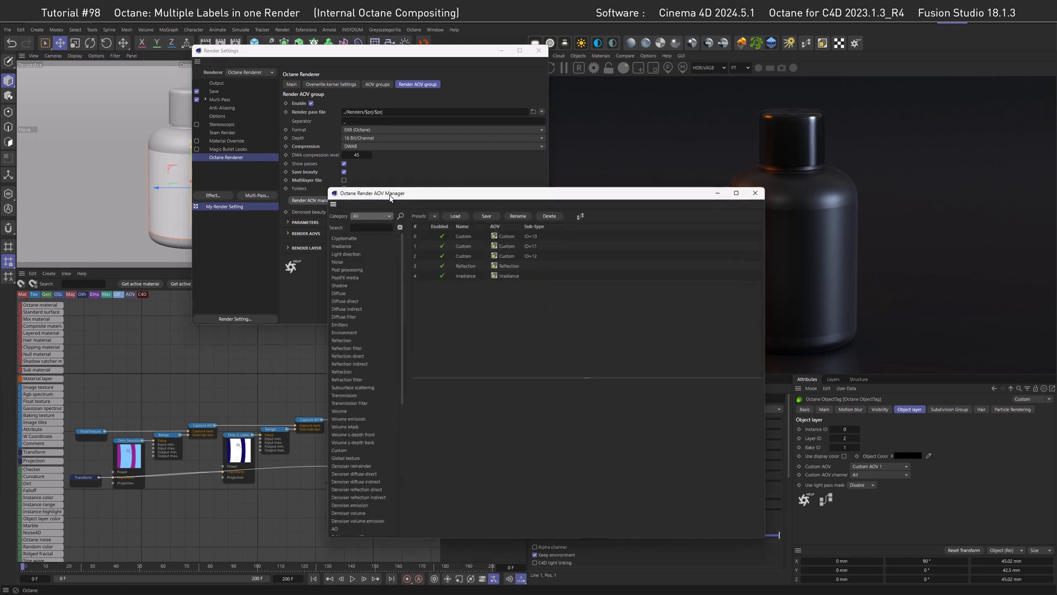
pyautogui.rightClick(459, 223)
pyautogui.click(470, 242)
pyautogui.rightClick(460, 222)
pyautogui.click(468, 252)
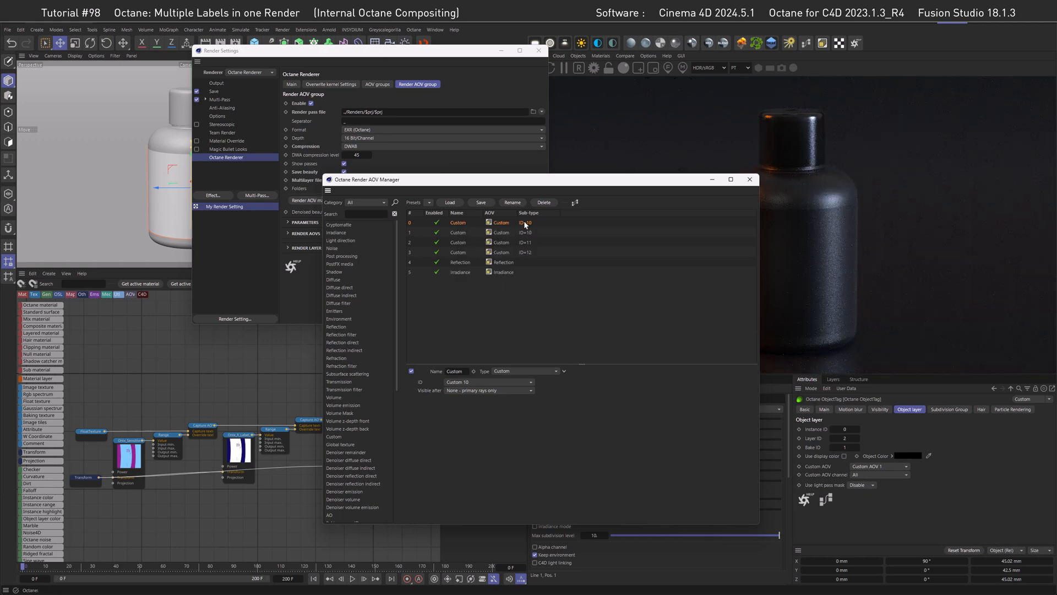
# Set the duplicated AOV's ID to Custom 1, close the manager and show that pass in the live render.
pyautogui.click(503, 380)
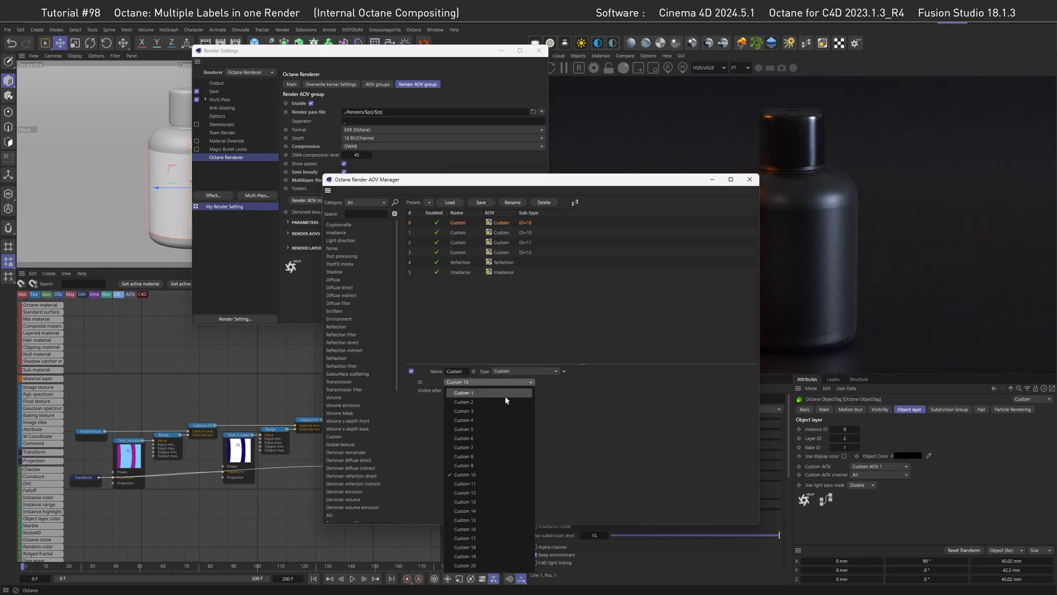
pyautogui.click(505, 393)
pyautogui.moveTo(629, 178); pyautogui.dragTo(376, 118)
pyautogui.click(496, 120)
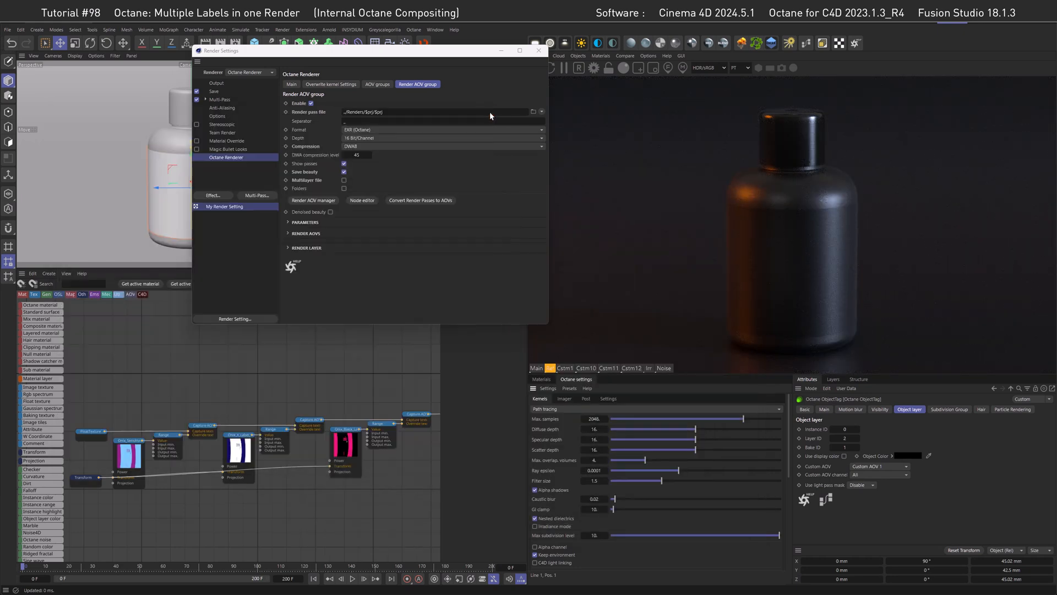
pyautogui.click(565, 368)
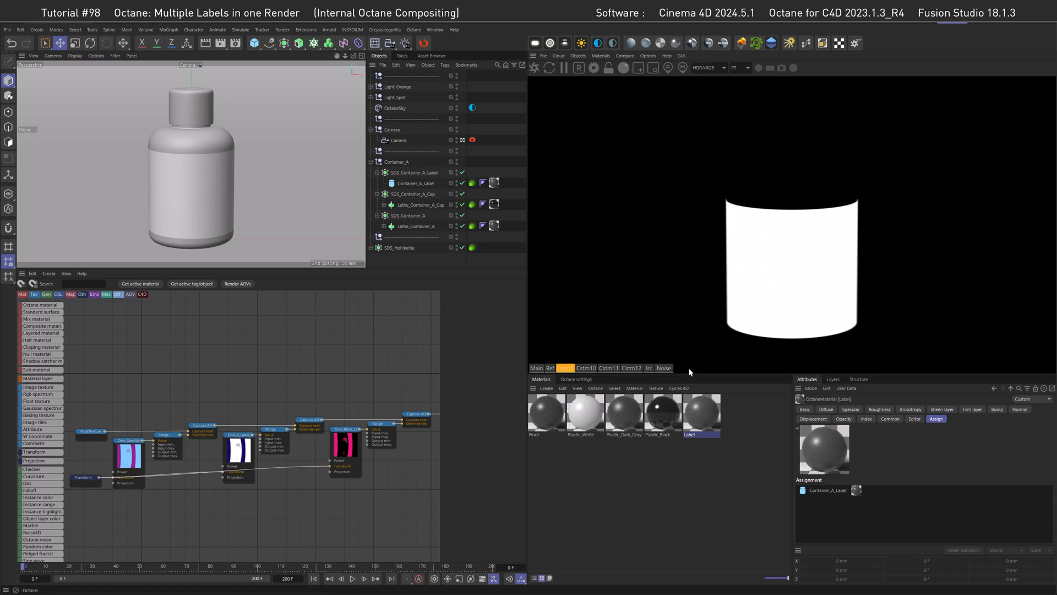
# Add three AOV group inputs in the Octane Renderer's AOV groups and close the render settings.
pyautogui.click(235, 43)
pyautogui.moveTo(301, 37); pyautogui.dragTo(324, 92)
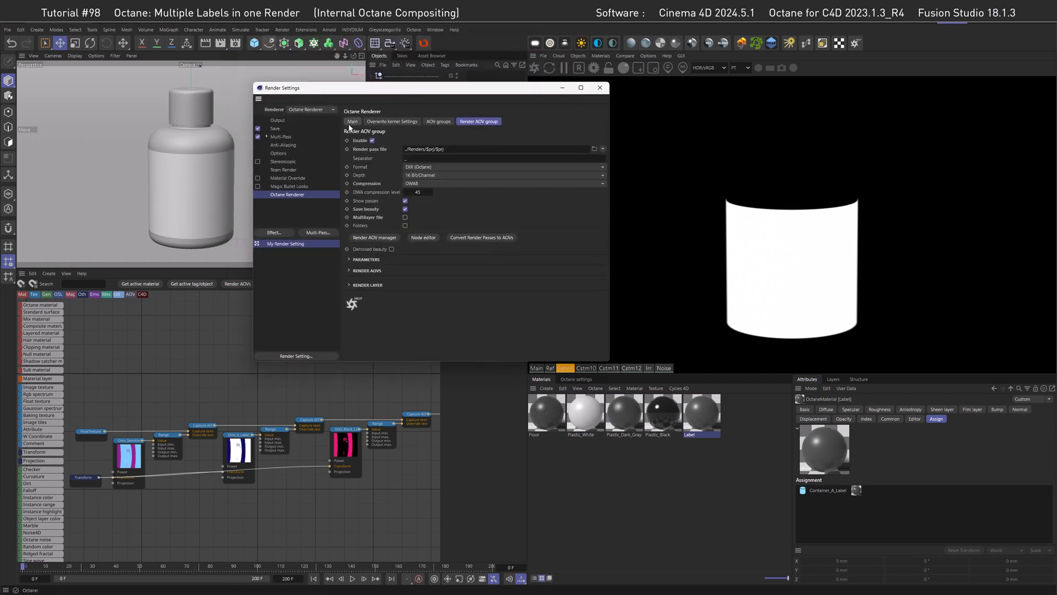
pyautogui.click(438, 121)
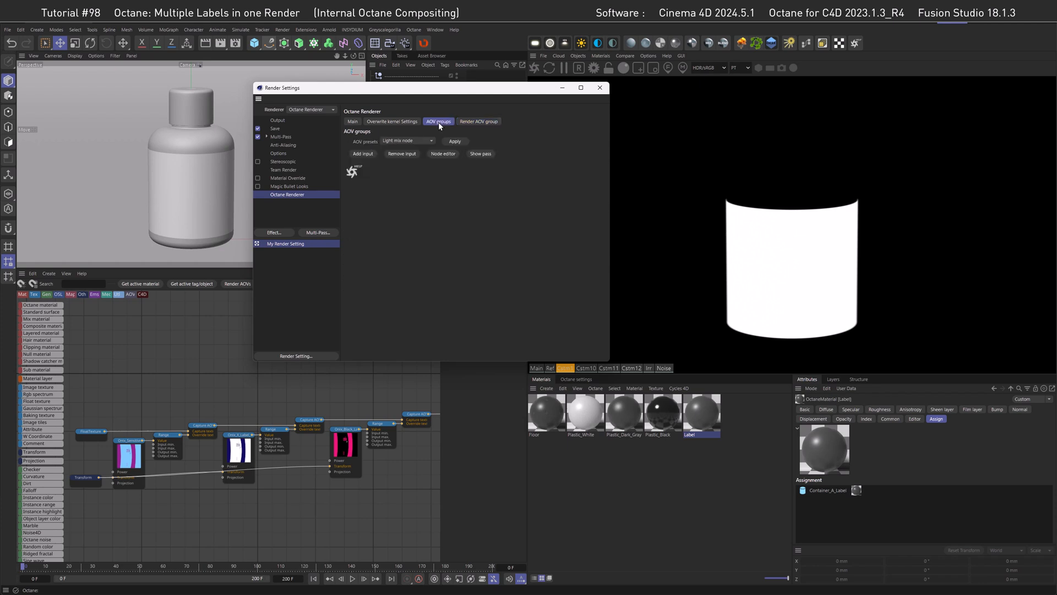
pyautogui.click(370, 154)
pyautogui.click(372, 154)
pyautogui.click(372, 155)
pyautogui.click(600, 88)
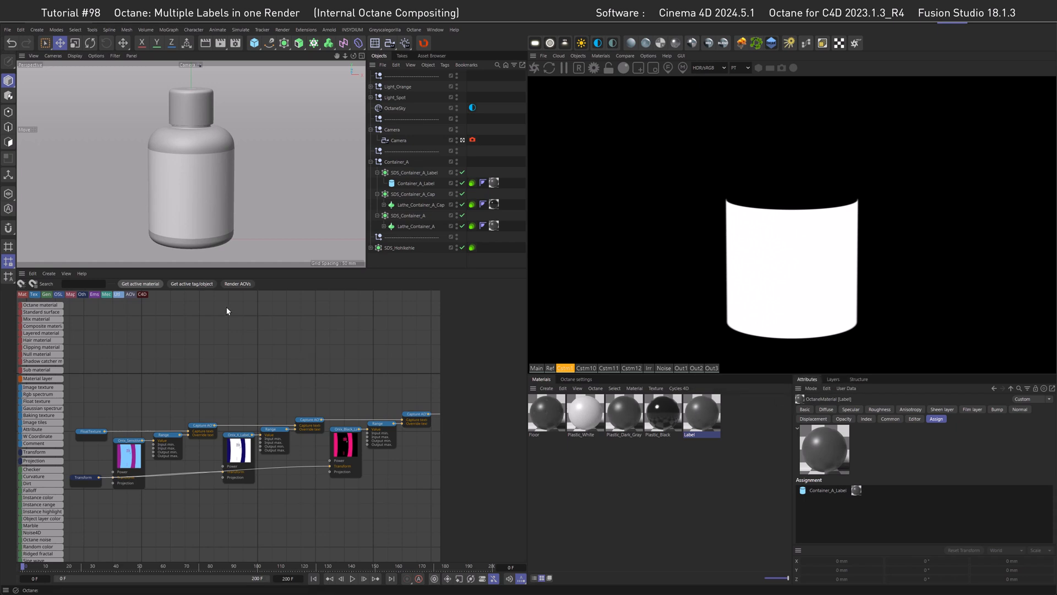
# Load the render AOVs into the node editor and auto-arrange the nodes.
pyautogui.click(231, 285)
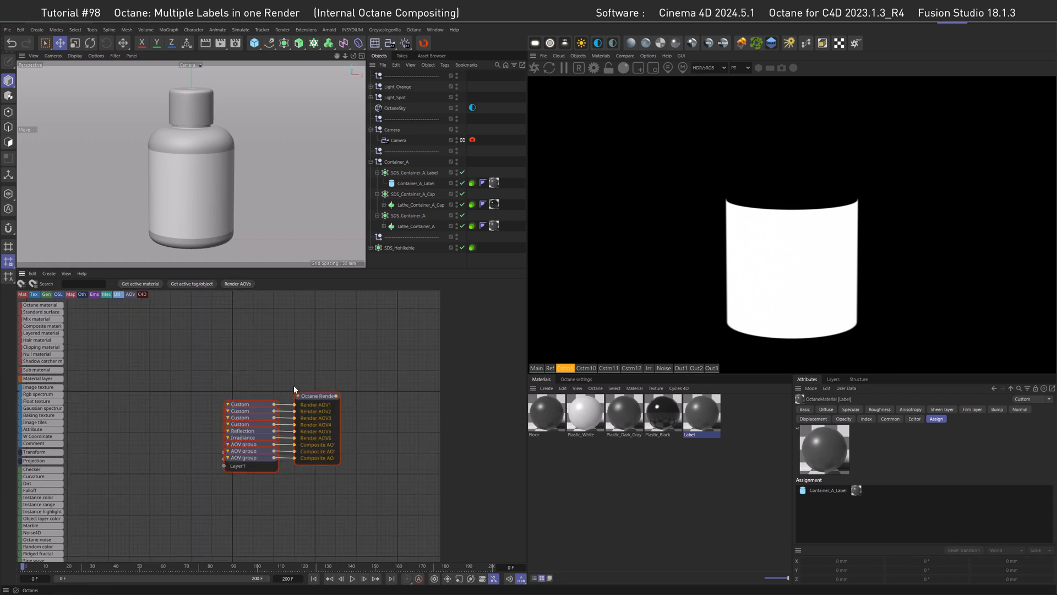
pyautogui.rightClick(307, 399)
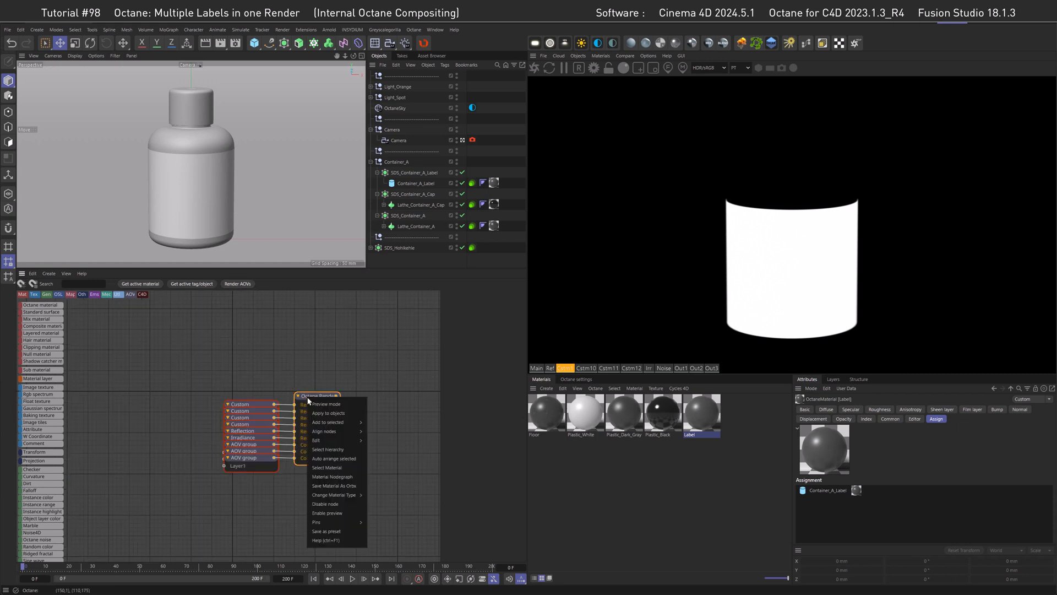
pyautogui.click(325, 459)
pyautogui.moveTo(309, 432); pyautogui.dragTo(326, 382, button='middle')
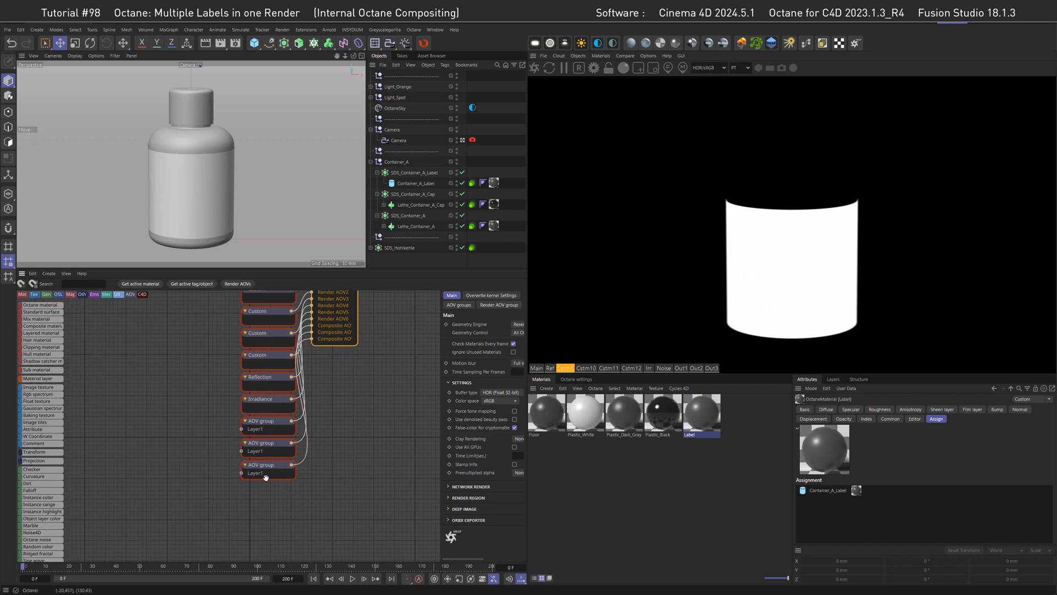
# Add a Beauty Render AOV node to the first AOV group and show Out1 in the live render.
pyautogui.moveTo(277, 421); pyautogui.dragTo(201, 422)
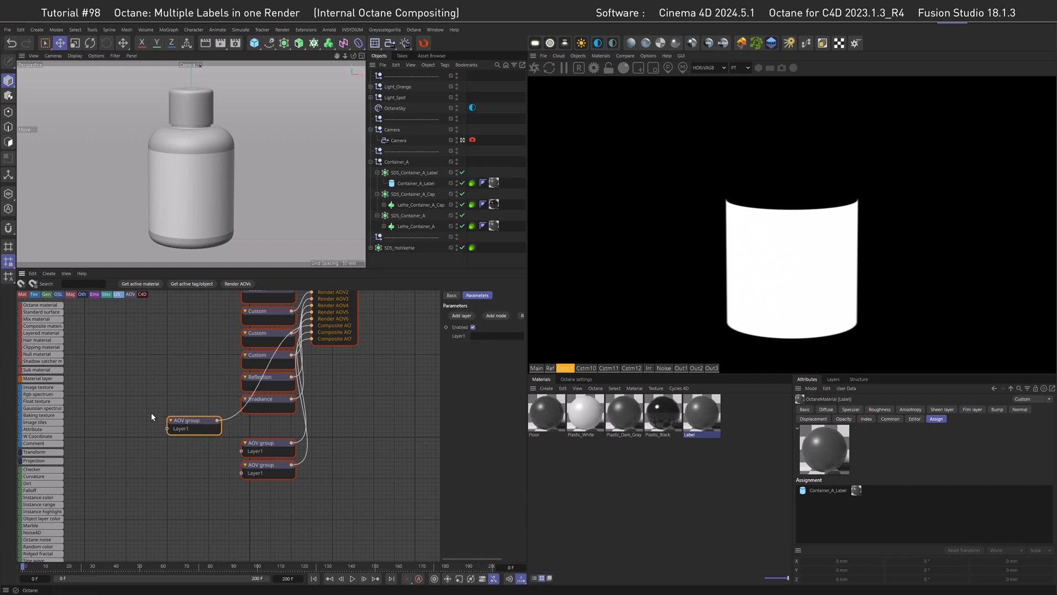
pyautogui.moveTo(150, 397); pyautogui.dragTo(271, 417, button='middle')
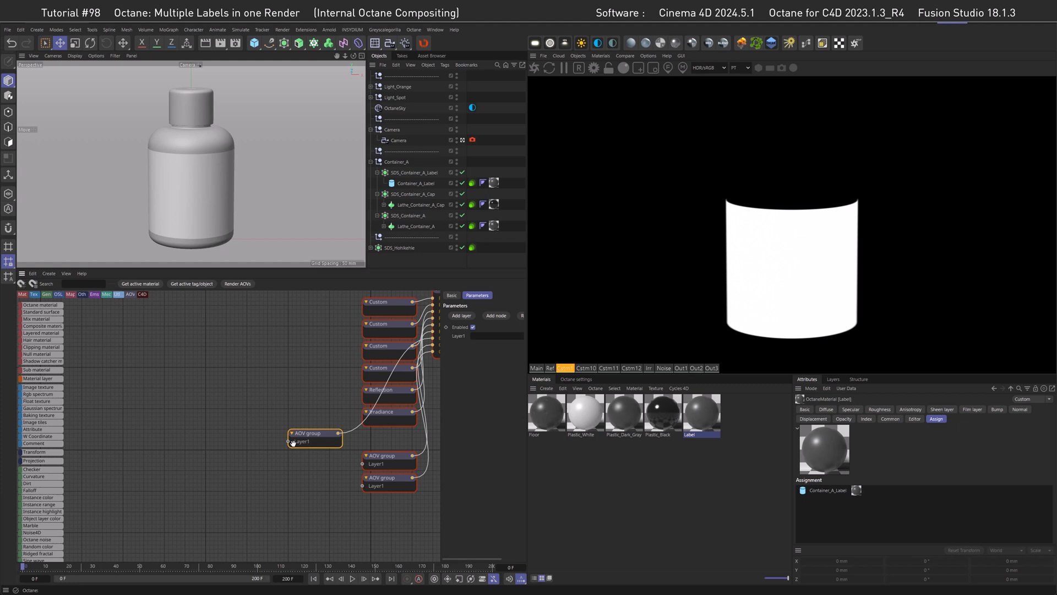
pyautogui.moveTo(440, 422); pyautogui.dragTo(396, 423)
pyautogui.click(451, 316)
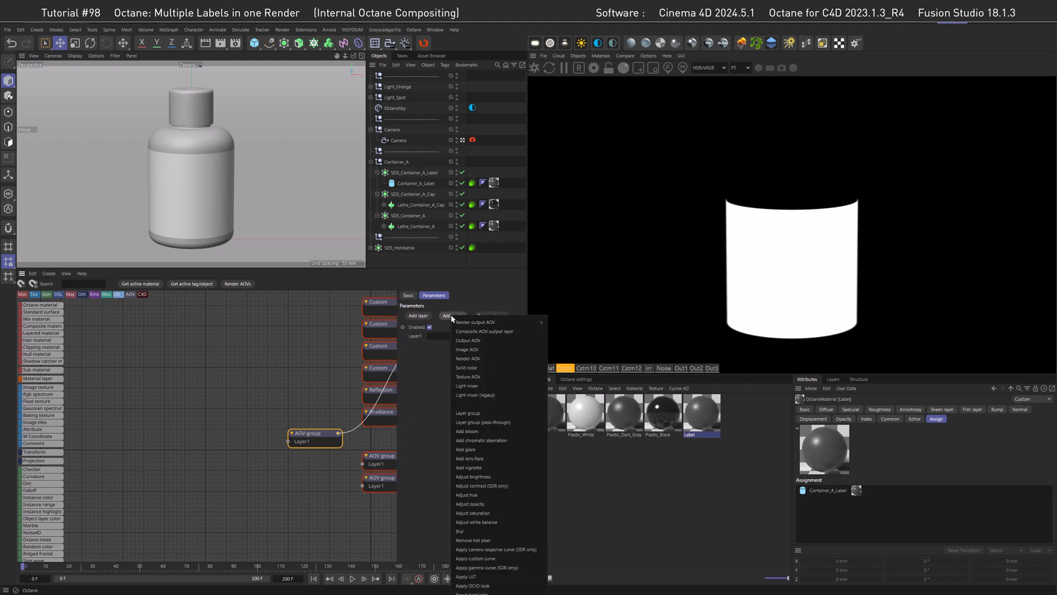
pyautogui.moveTo(497, 324)
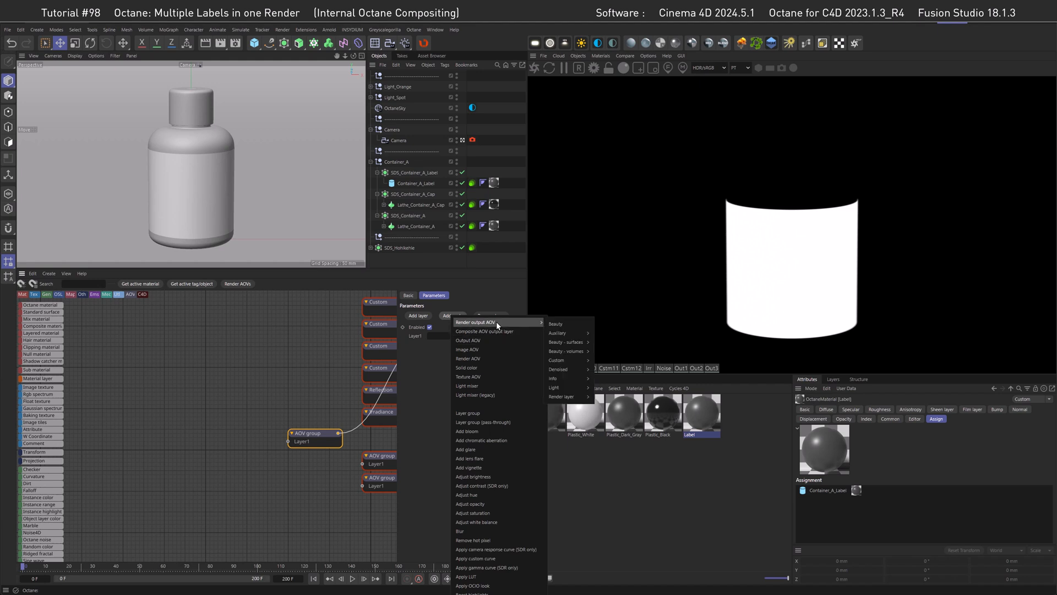
pyautogui.click(569, 327)
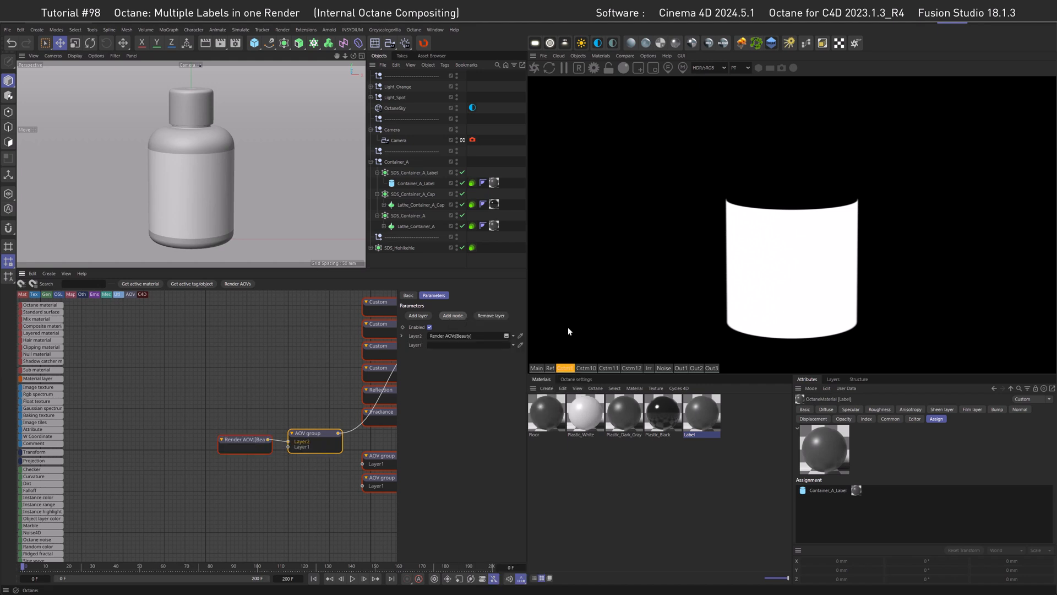
pyautogui.click(254, 448)
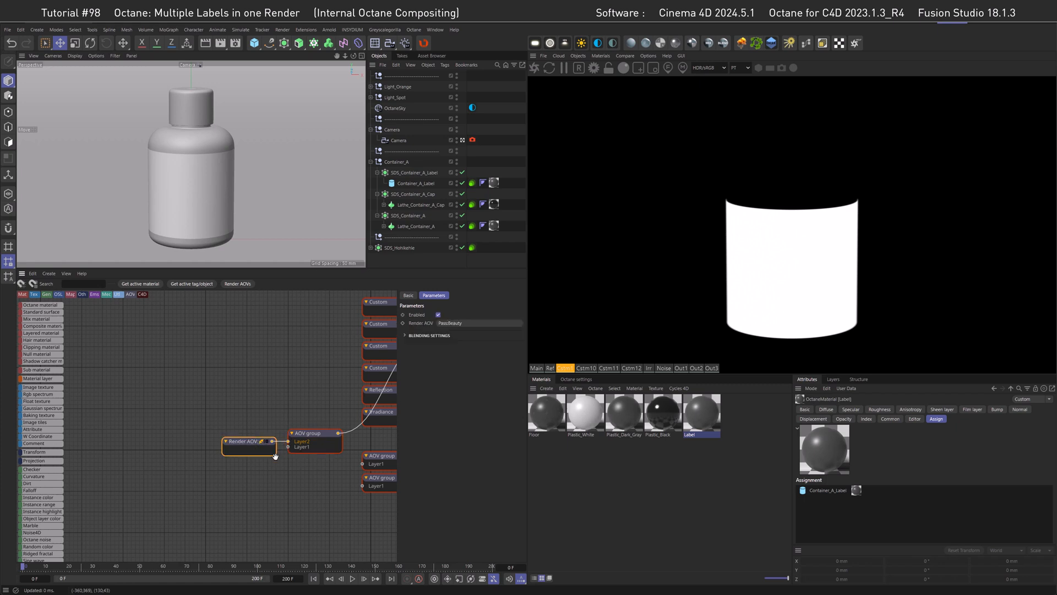
pyautogui.click(680, 368)
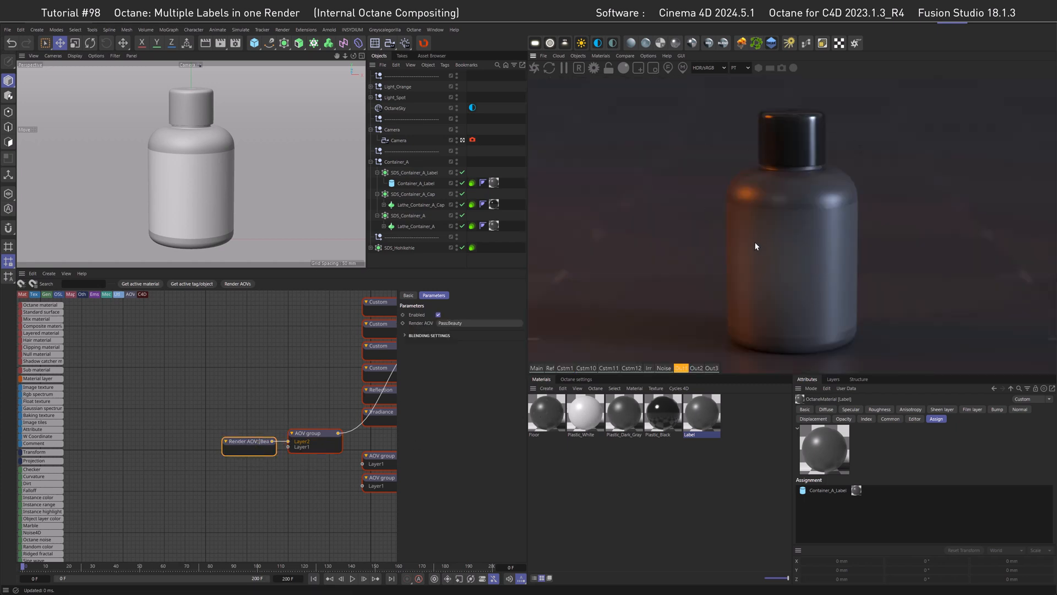
# Move the Beauty Render AOV connection from Layer2 to Layer1 of the first AOV group.
pyautogui.click(279, 435)
pyautogui.moveTo(292, 449); pyautogui.dragTo(288, 447)
pyautogui.click(265, 448)
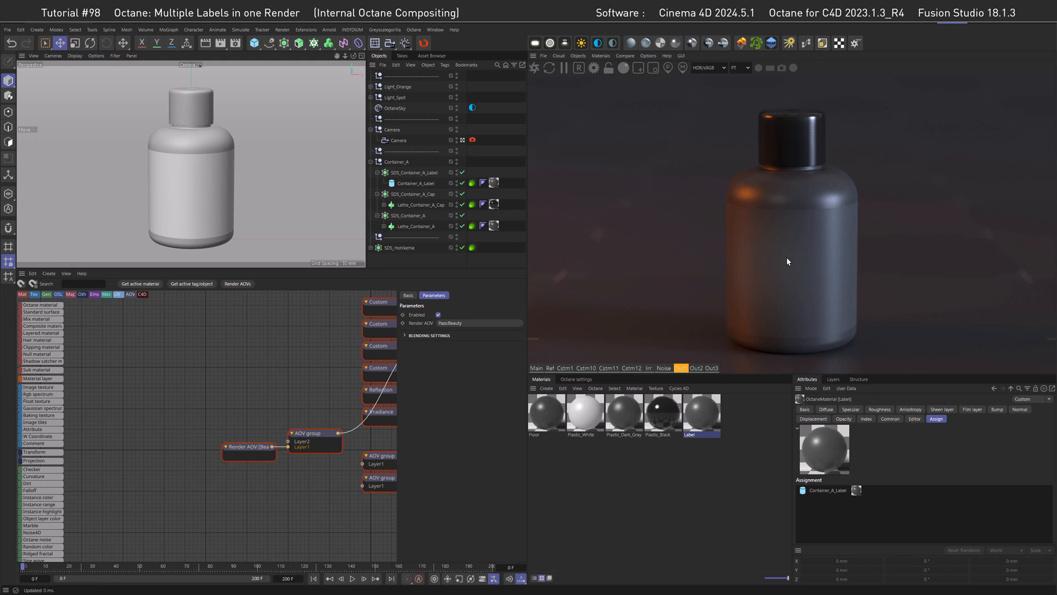
# Compare the Irradiance, Custom 10 and Reflection passes in the live render.
pyautogui.click(649, 368)
pyautogui.click(588, 367)
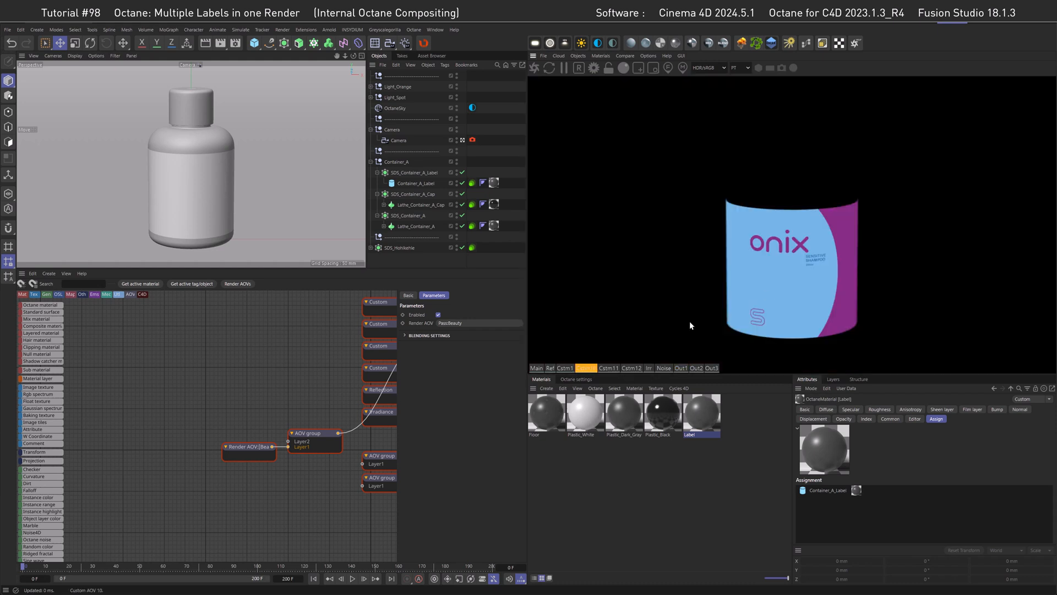
pyautogui.click(550, 367)
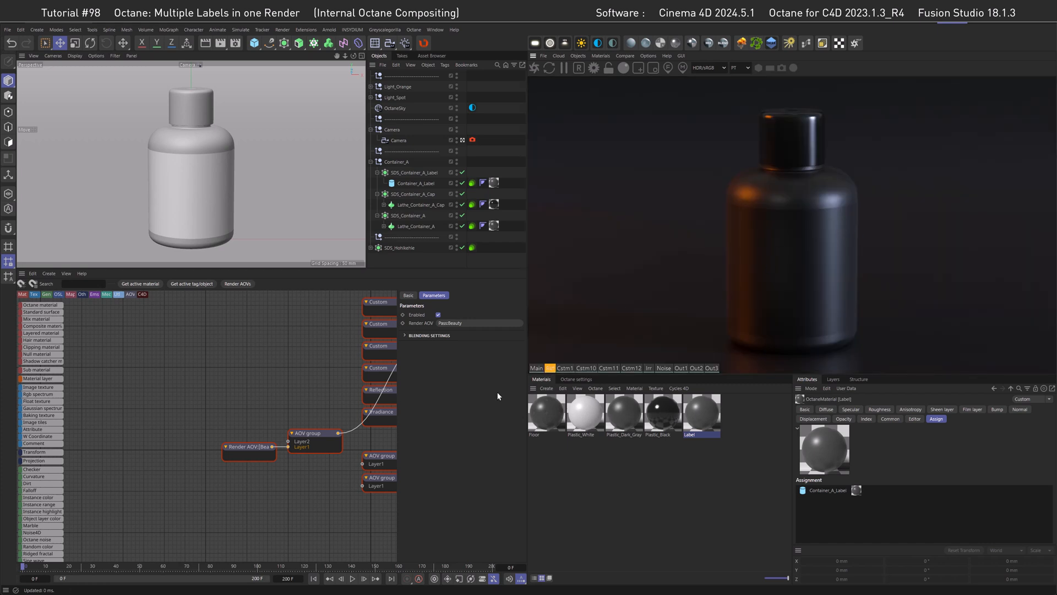
# Add a Layer group node connected to Layer2 of the first AOV group.
pyautogui.moveTo(288, 441); pyautogui.dragTo(190, 442)
pyautogui.write('lay')
pyautogui.click(215, 405)
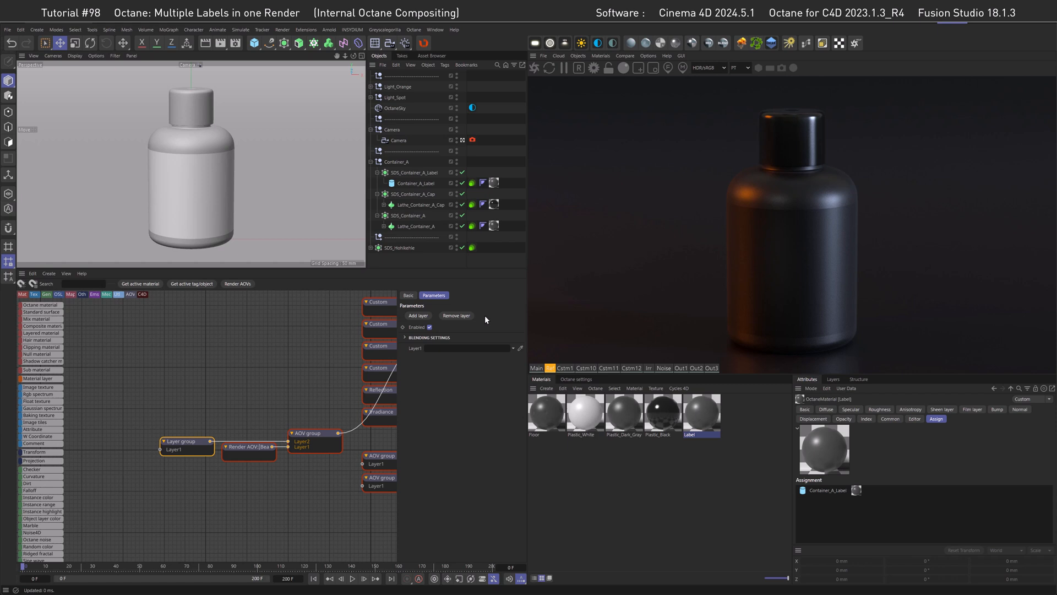
# Duplicate the Layer group node and change the copy's type to Render AOV.
pyautogui.moveTo(164, 407); pyautogui.dragTo(177, 449)
pyautogui.click(131, 414)
pyautogui.hotkey('ctrl', 'v')
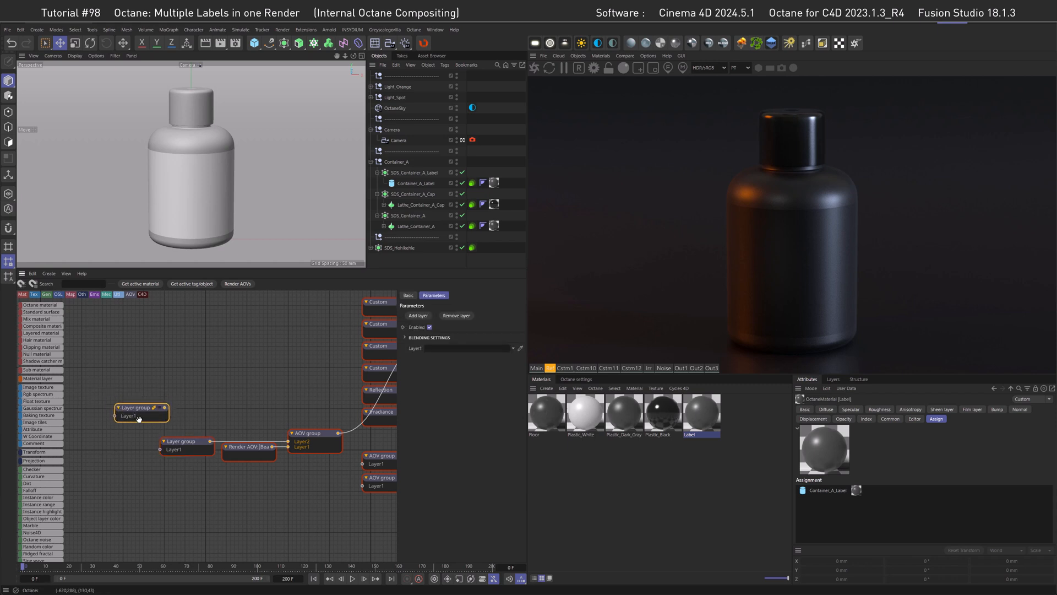
pyautogui.click(408, 296)
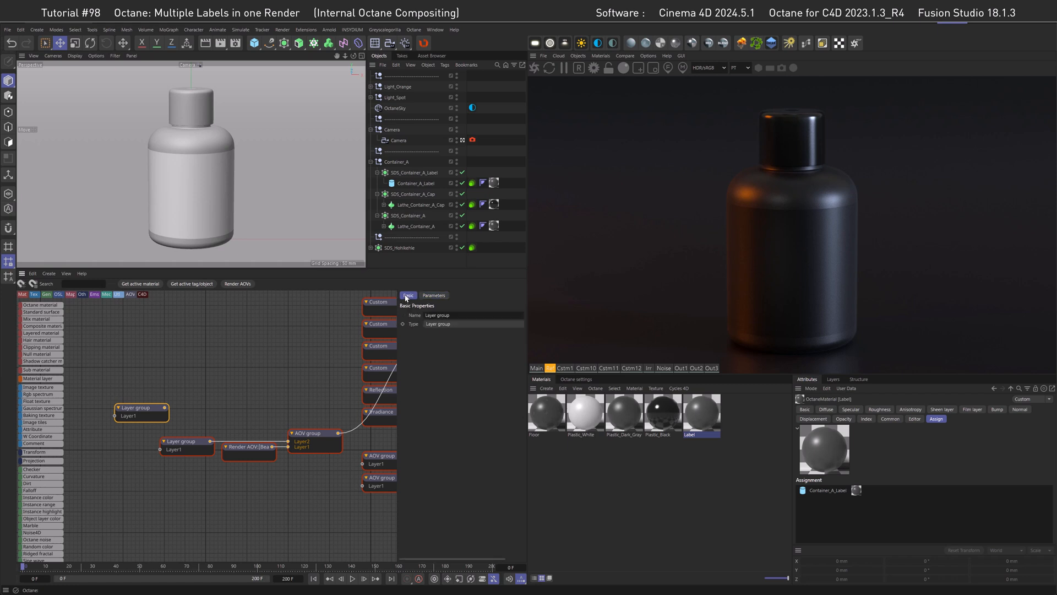
pyautogui.click(442, 324)
pyautogui.click(453, 371)
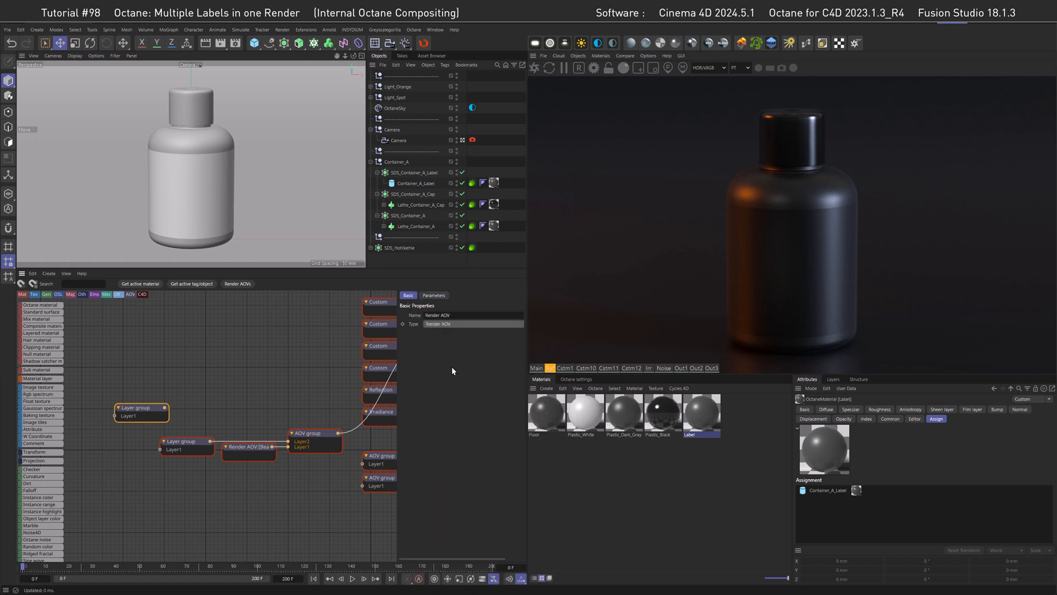
# Feed the Irradiance pass through the new Render AOV node into the Layer group's Layer1 and show Out1.
pyautogui.click(435, 296)
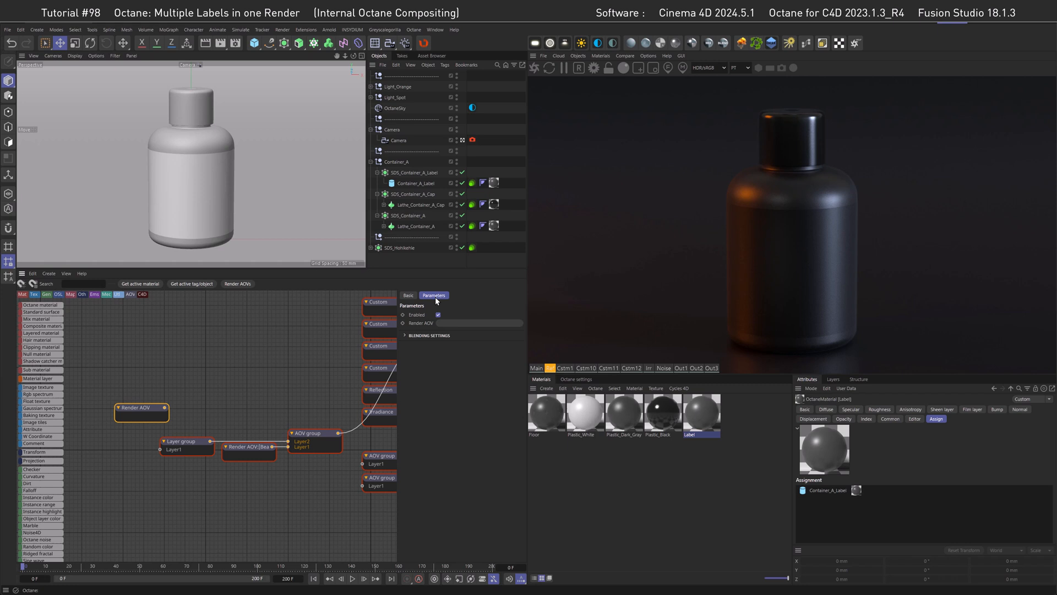
pyautogui.click(445, 322)
pyautogui.moveTo(453, 337)
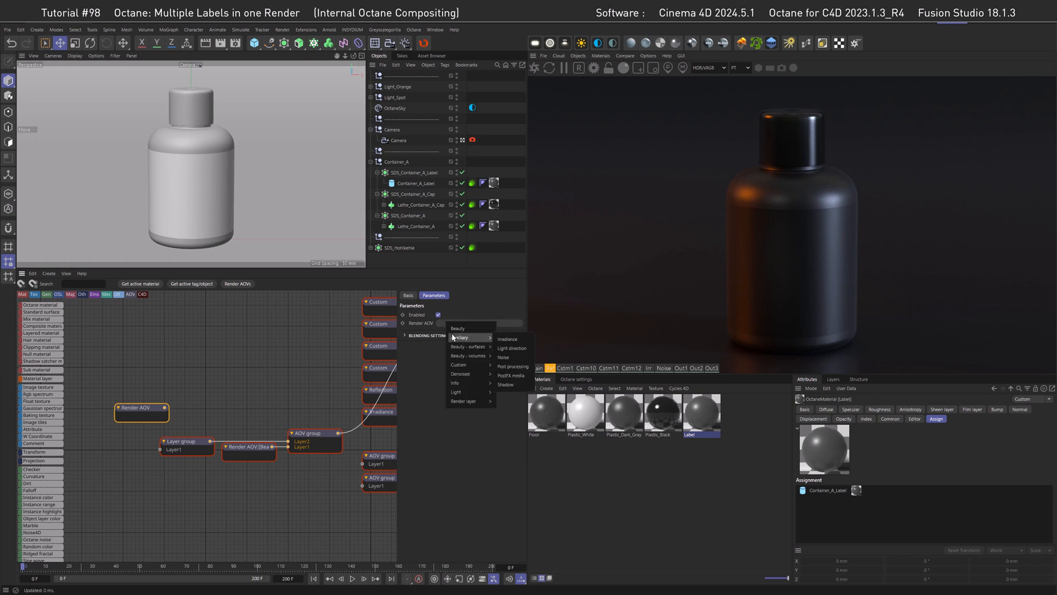
pyautogui.click(510, 339)
pyautogui.moveTo(148, 413); pyautogui.dragTo(158, 449)
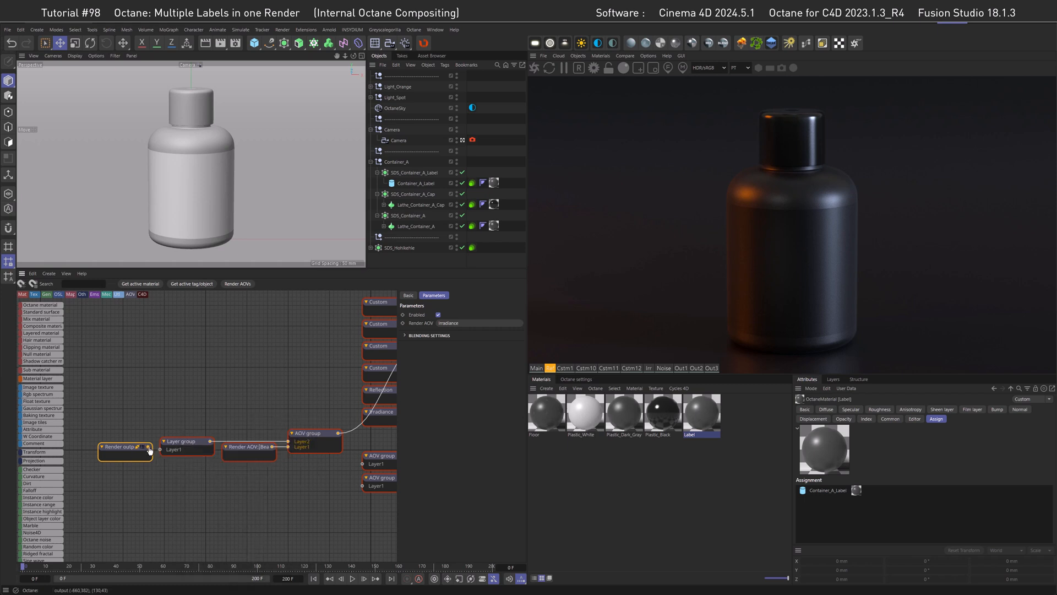
pyautogui.click(681, 367)
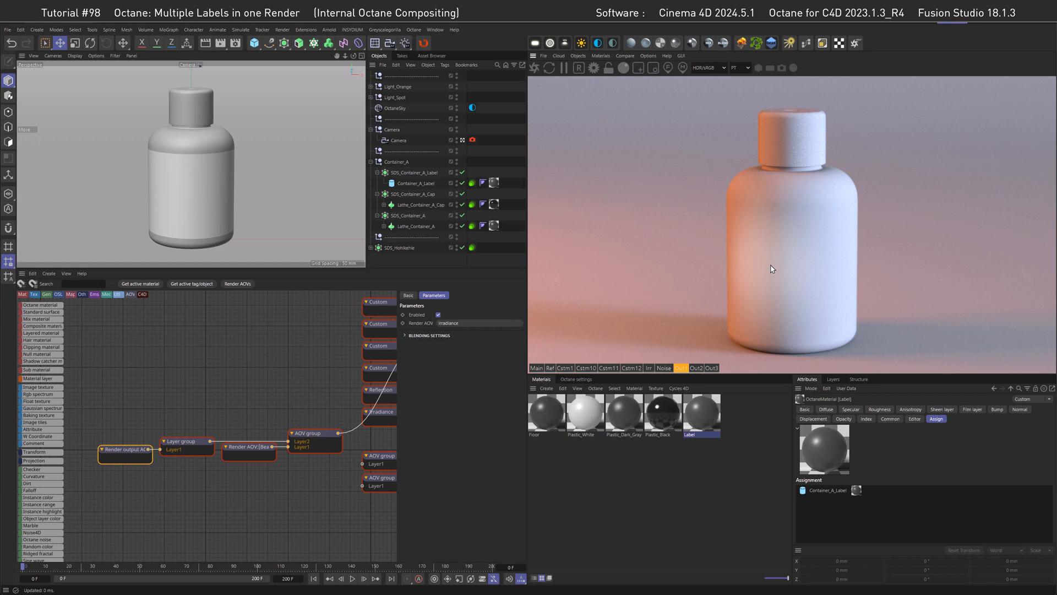
# Add a second layer to the Layer group node and duplicate the Irradiance Render AOV node above the original.
pyautogui.click(179, 442)
pyautogui.click(419, 316)
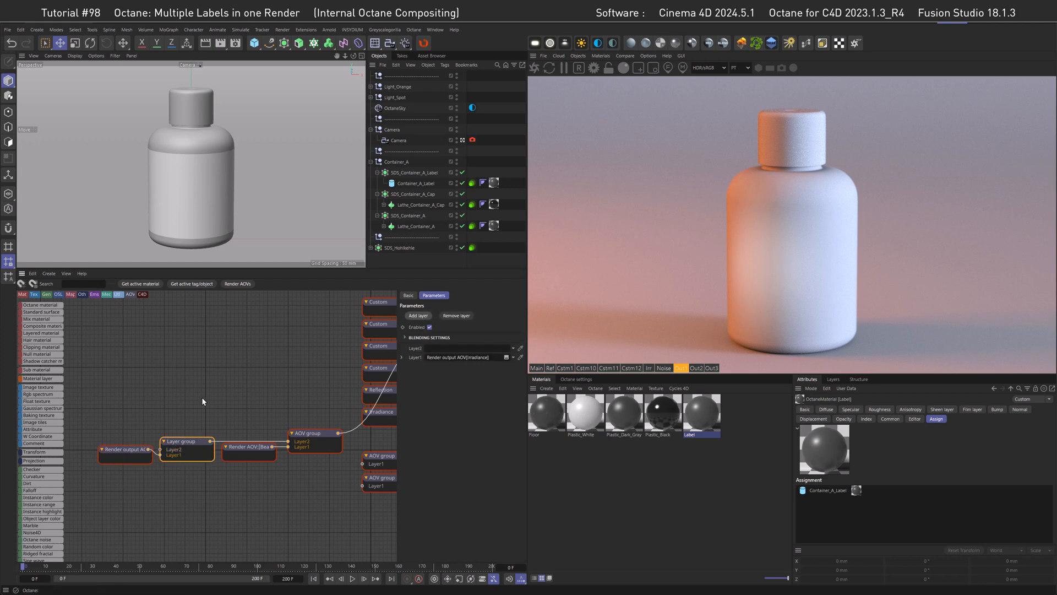
pyautogui.moveTo(126, 450); pyautogui.dragTo(126, 456)
pyautogui.hotkey('ctrl', 'c')
pyautogui.hotkey('ctrl', 'v')
pyautogui.moveTo(119, 398); pyautogui.dragTo(125, 429)
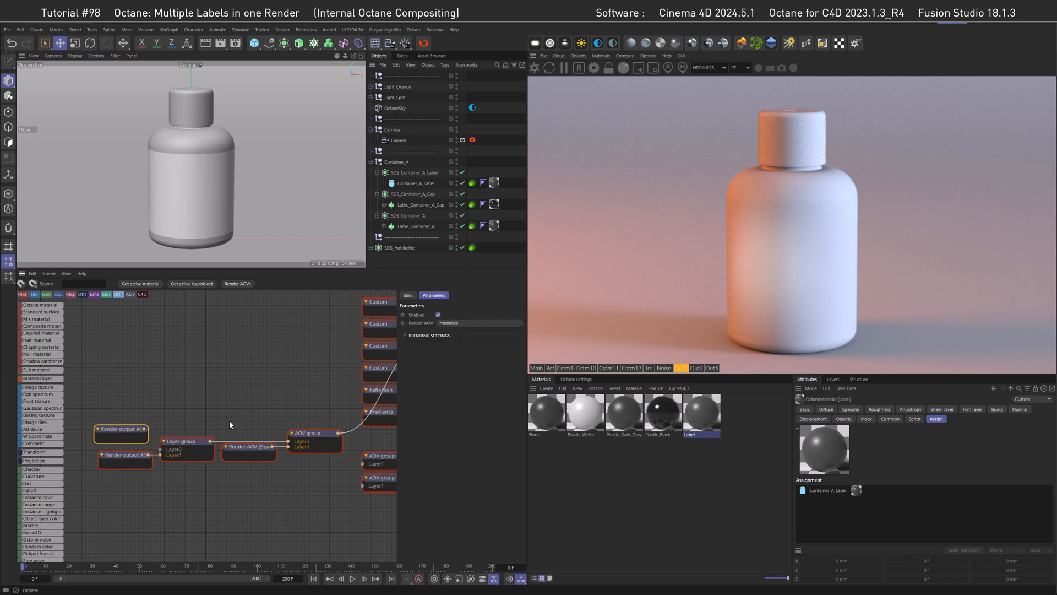
# Set the duplicated node's render AOV to Custom AOV 10 and connect it to the Layer group's Layer2.
pyautogui.click(452, 323)
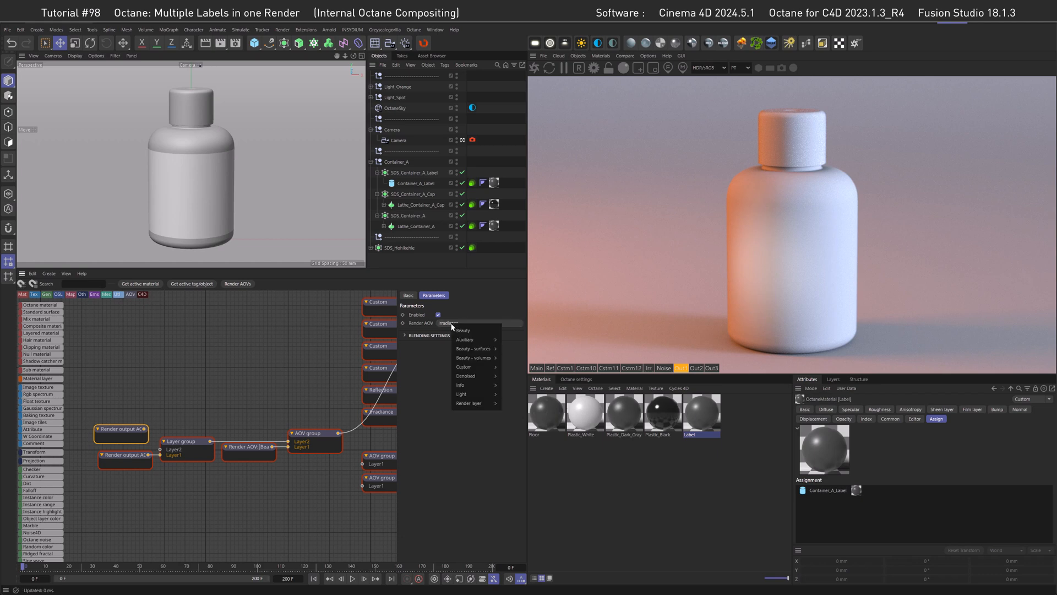
pyautogui.moveTo(472, 371)
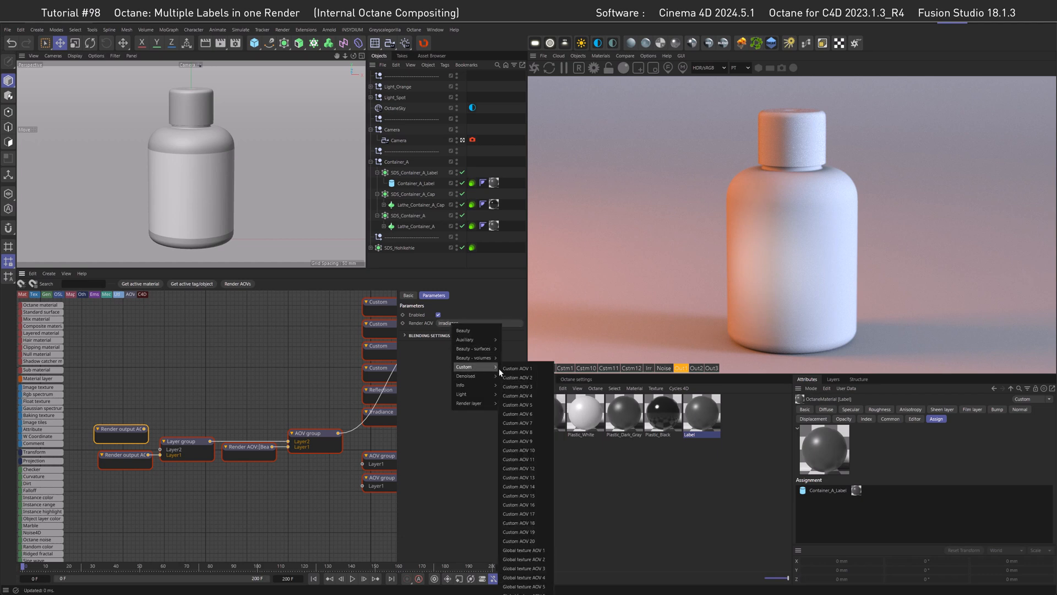
pyautogui.click(527, 451)
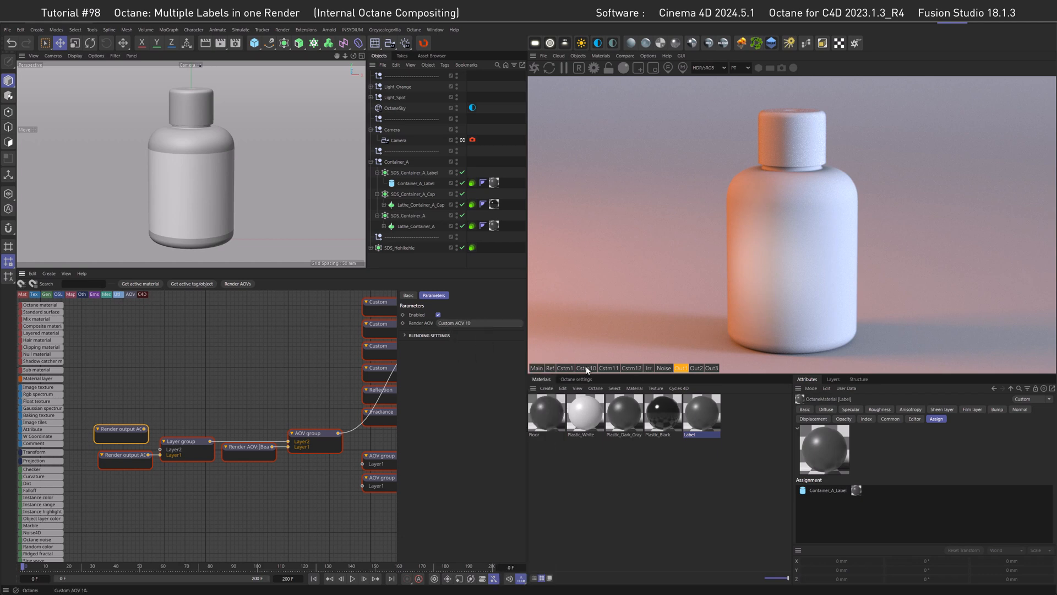
pyautogui.moveTo(143, 430); pyautogui.dragTo(161, 451)
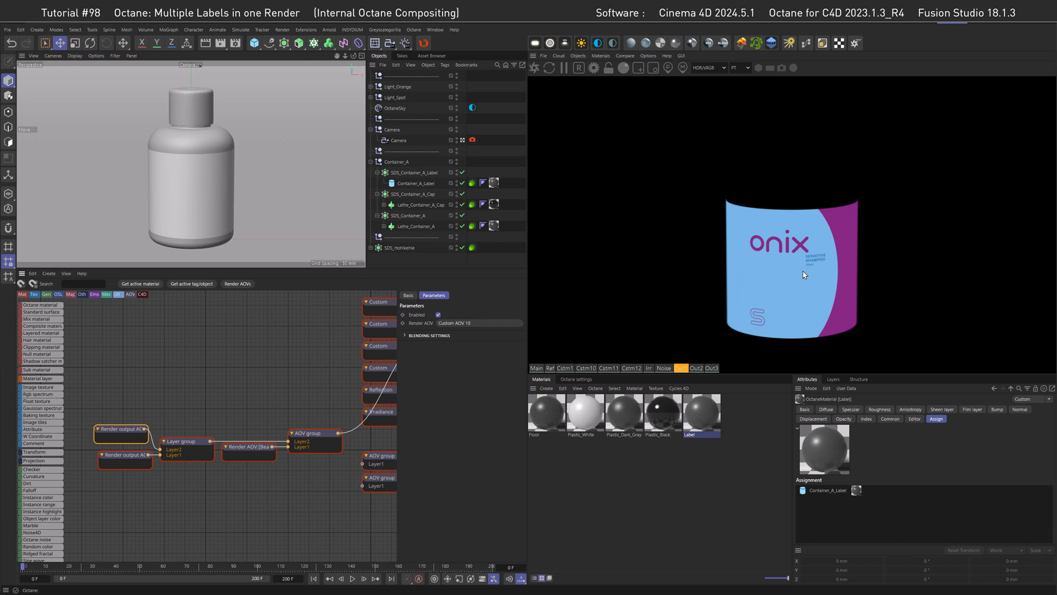
# Set the Custom AOV 10 node's blending mode to Non-spectral|Multiply.
pyautogui.click(406, 336)
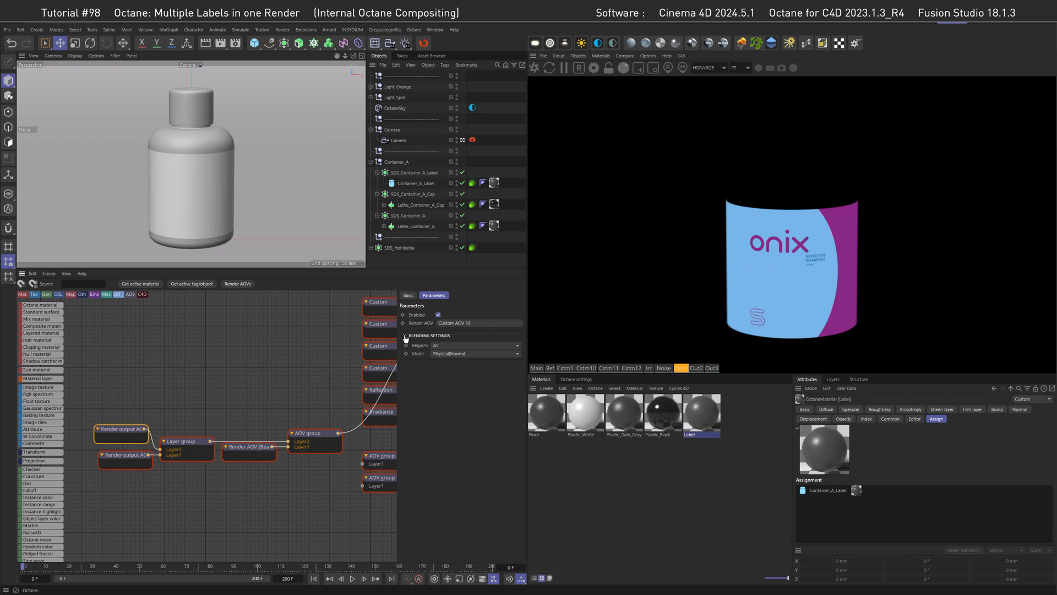
pyautogui.click(449, 354)
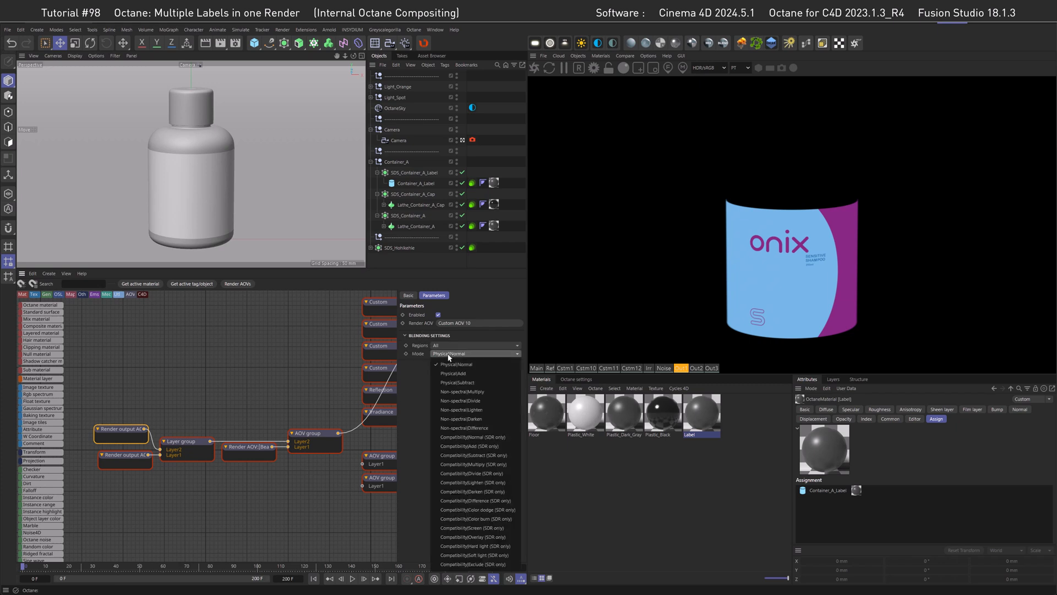
pyautogui.click(461, 392)
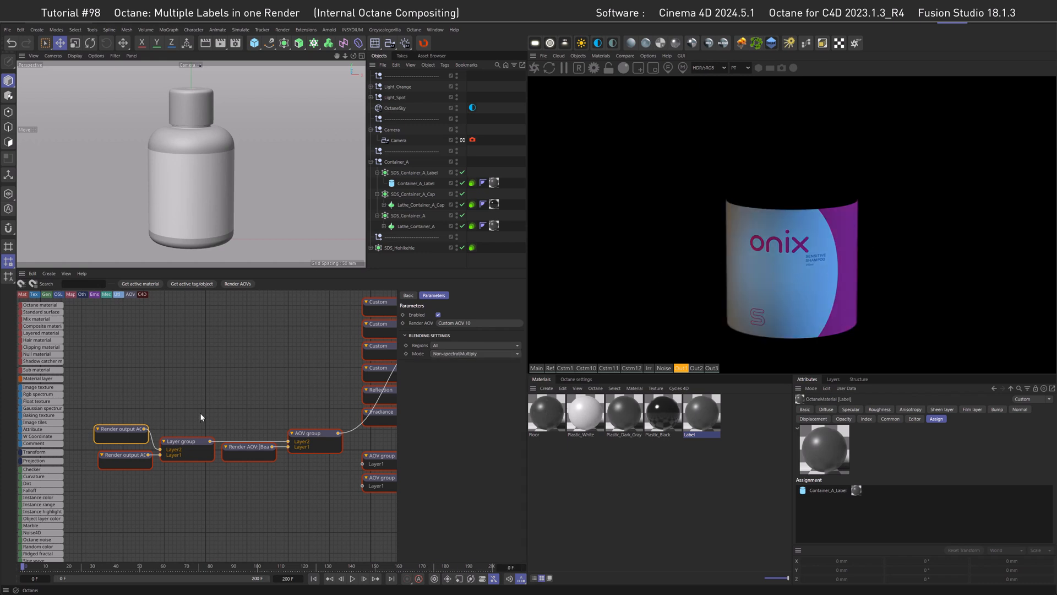
# Add a third layer to the Layer group and feed it with a copy of the Custom AOV 10 node set to Reflection.
pyautogui.click(192, 441)
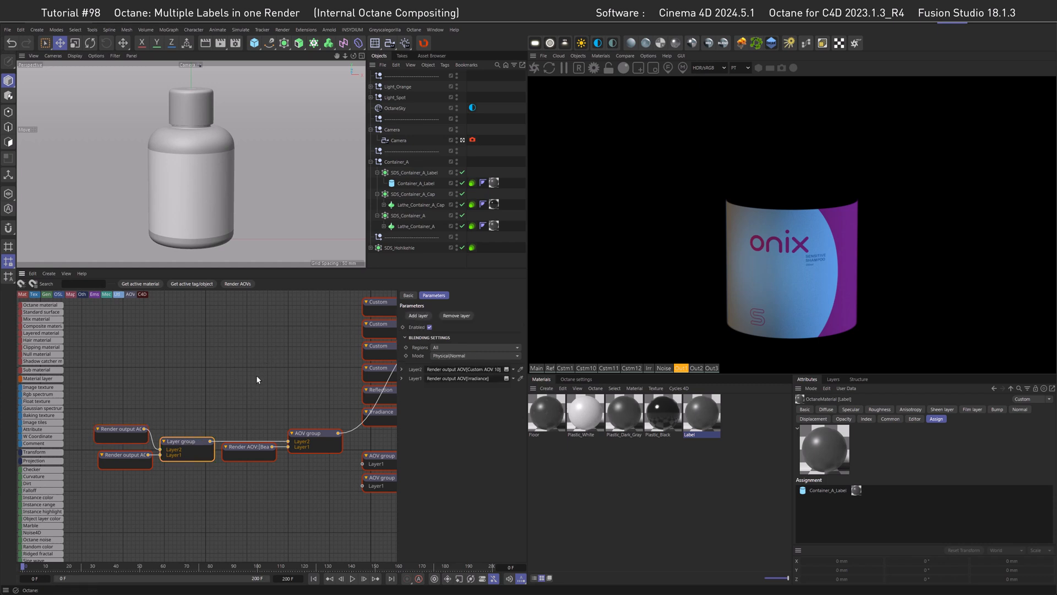
pyautogui.click(412, 318)
pyautogui.click(118, 433)
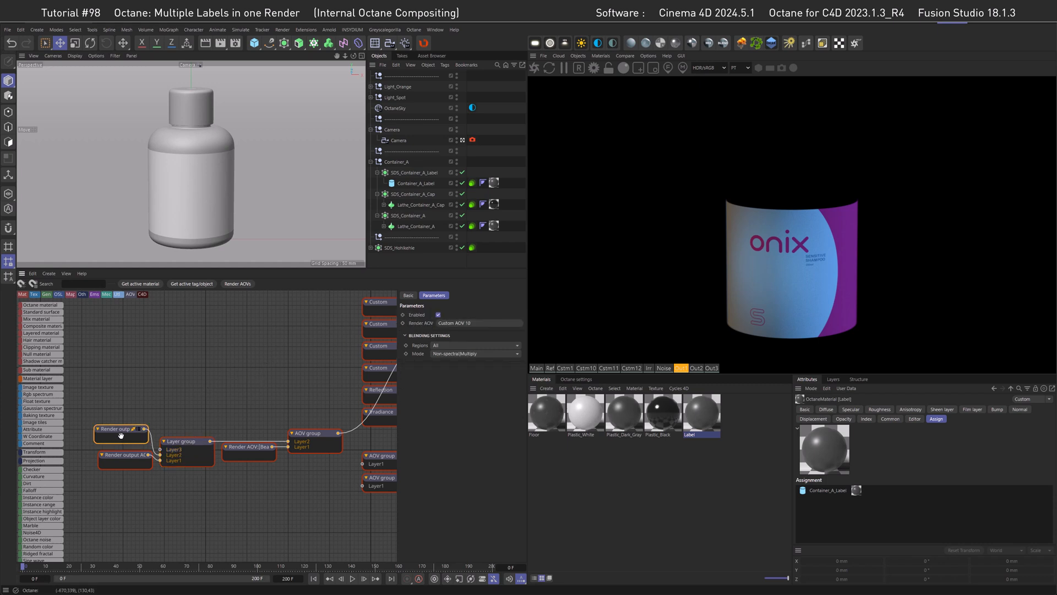
pyautogui.hotkey('ctrl', 'v')
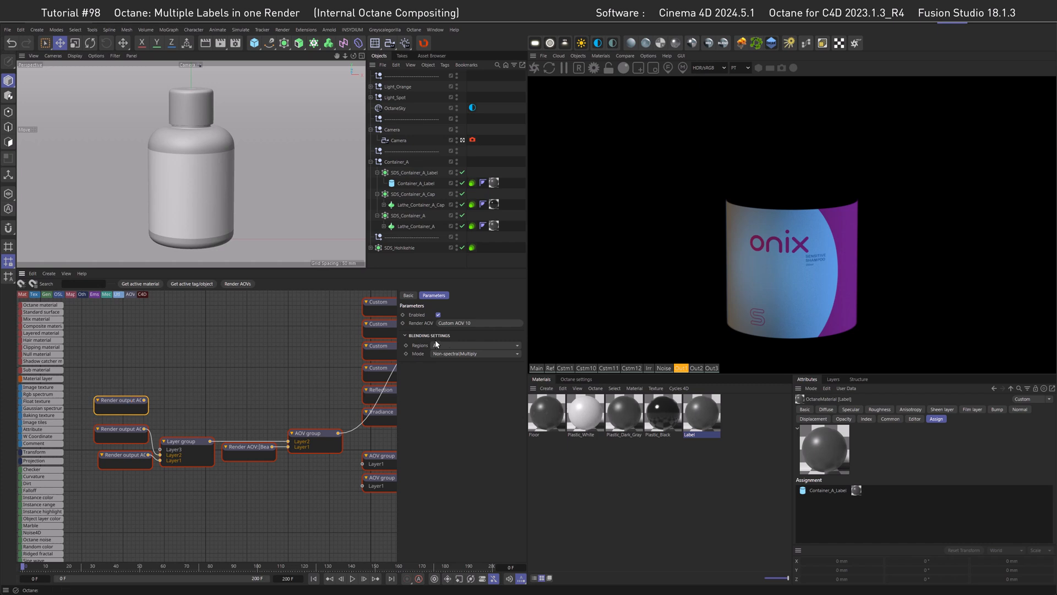
pyautogui.click(446, 324)
pyautogui.moveTo(459, 352)
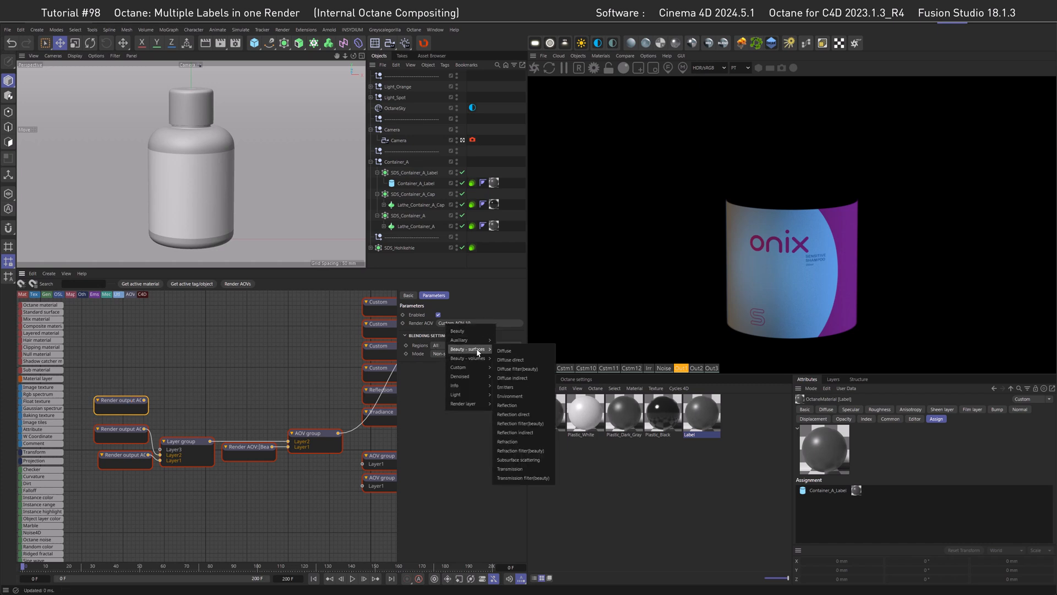
pyautogui.click(507, 406)
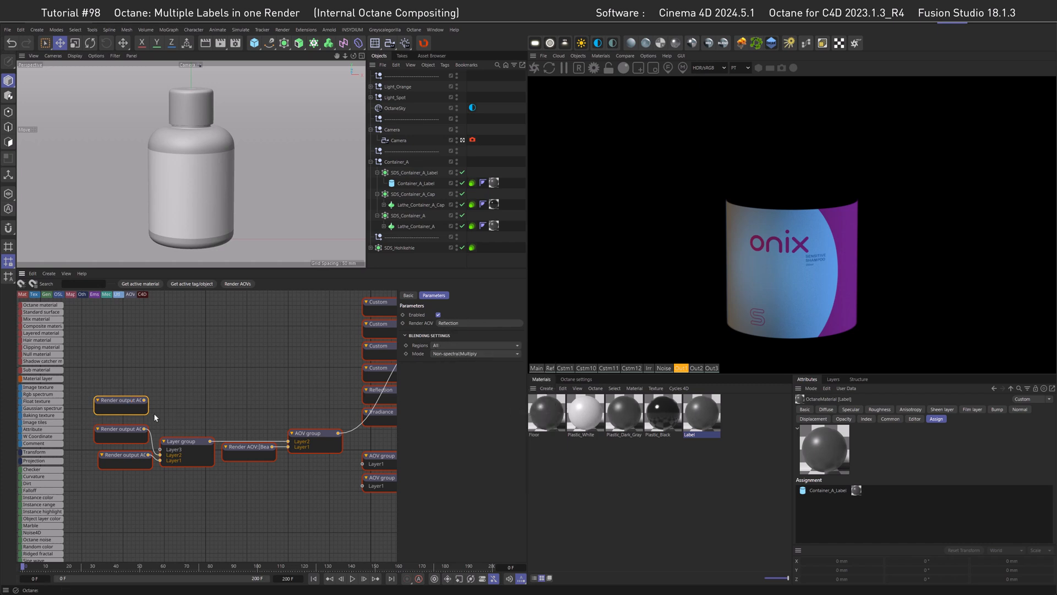
pyautogui.moveTo(144, 399); pyautogui.dragTo(160, 449)
# Set the Reflection node's blending mode to Physical|Add.
pyautogui.click(134, 433)
pyautogui.click(129, 400)
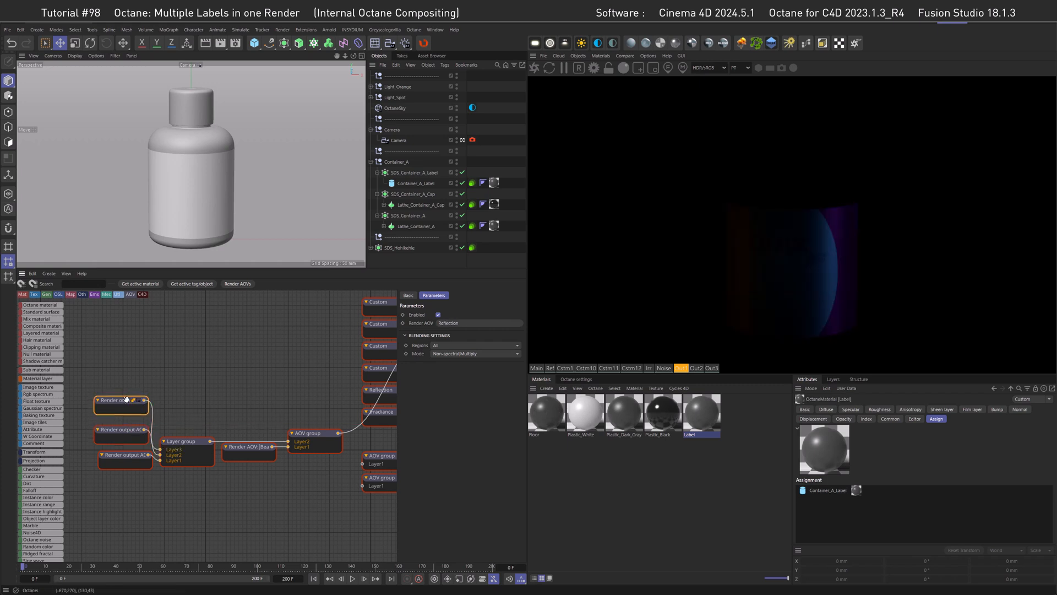
pyautogui.click(464, 355)
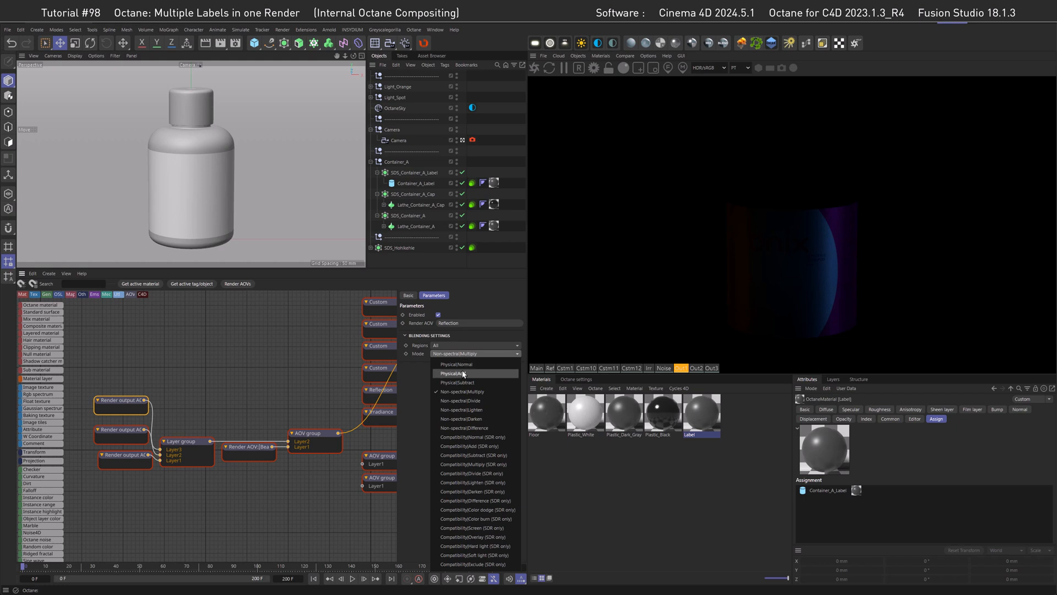
pyautogui.click(461, 370)
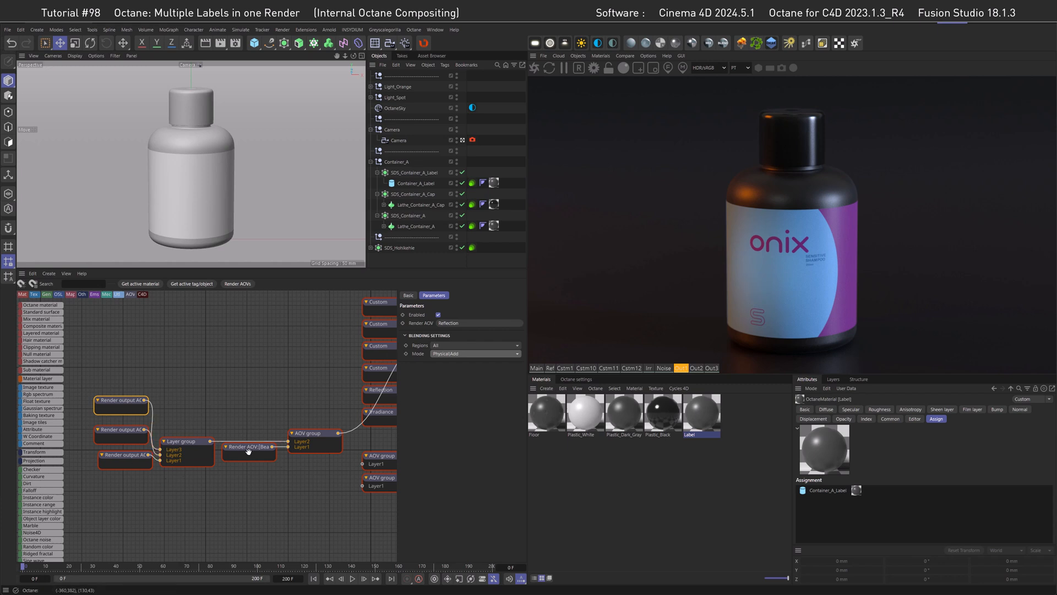
# Move the three Render AOV nodes lower beside the Layer group and add a fourth layer to the group.
pyautogui.moveTo(84, 376); pyautogui.dragTo(118, 496)
pyautogui.moveTo(127, 413); pyautogui.dragTo(123, 464)
pyautogui.click(193, 451)
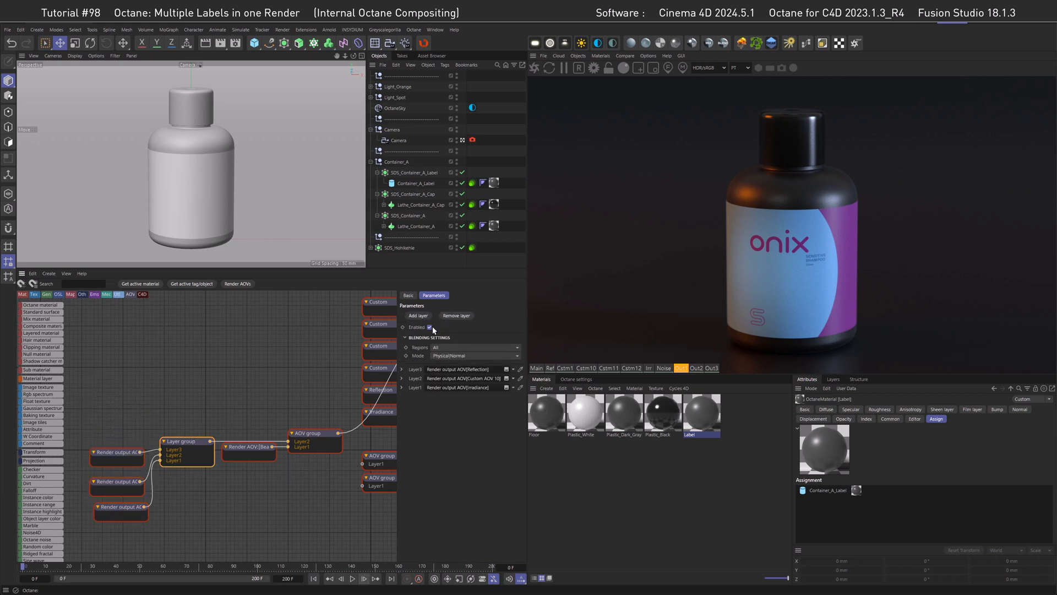
pyautogui.click(418, 316)
# Duplicate the Reflection node and change the copy's type to Mask with layer group.
pyautogui.click(126, 451)
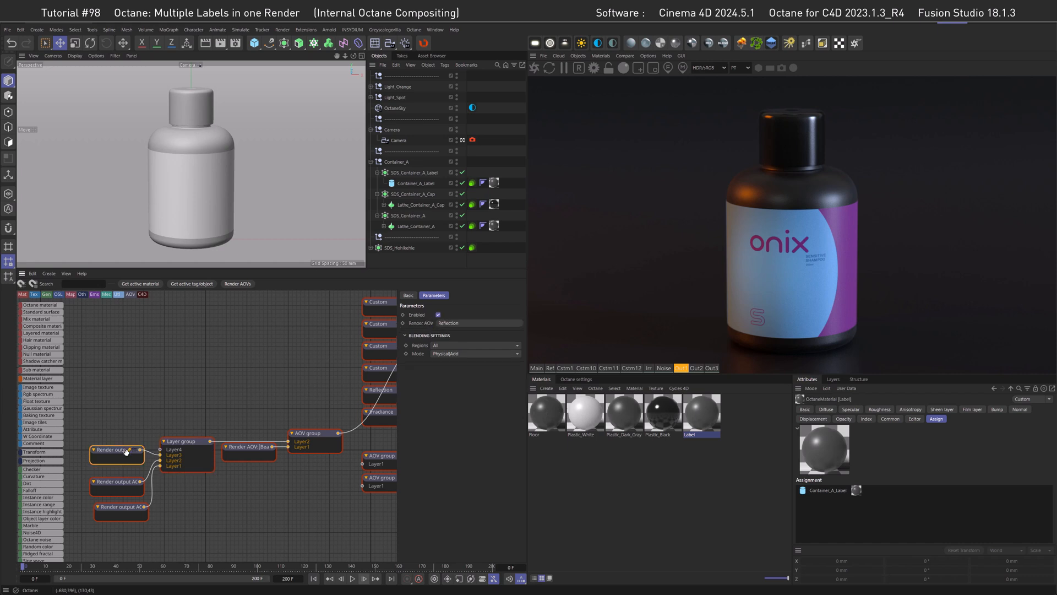
pyautogui.hotkey('ctrl', 'c')
pyautogui.click(100, 412)
pyautogui.hotkey('ctrl', 'v')
pyautogui.moveTo(104, 415); pyautogui.dragTo(121, 415)
pyautogui.click(408, 295)
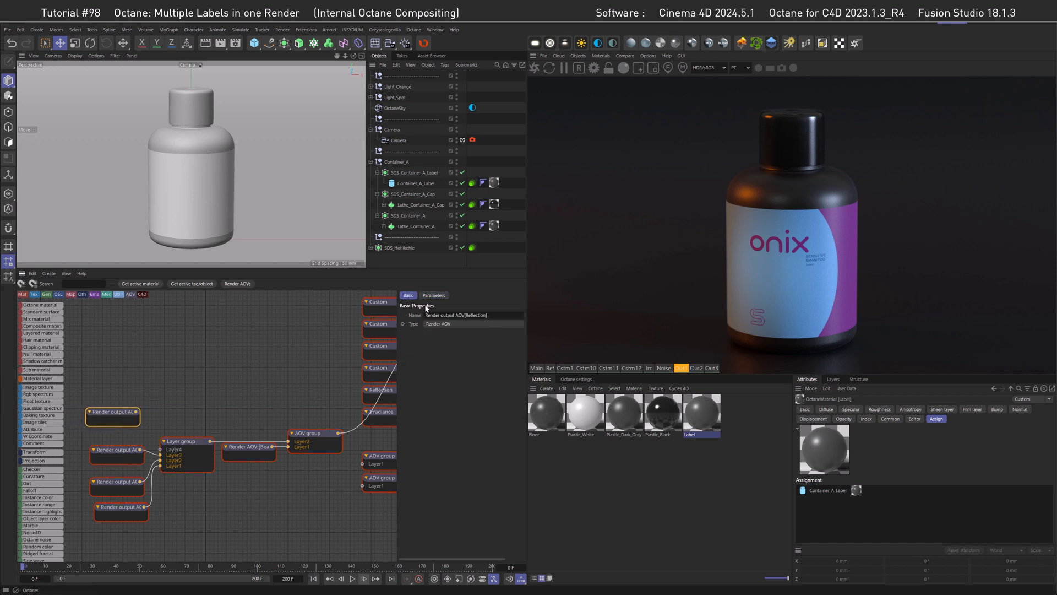
pyautogui.click(438, 324)
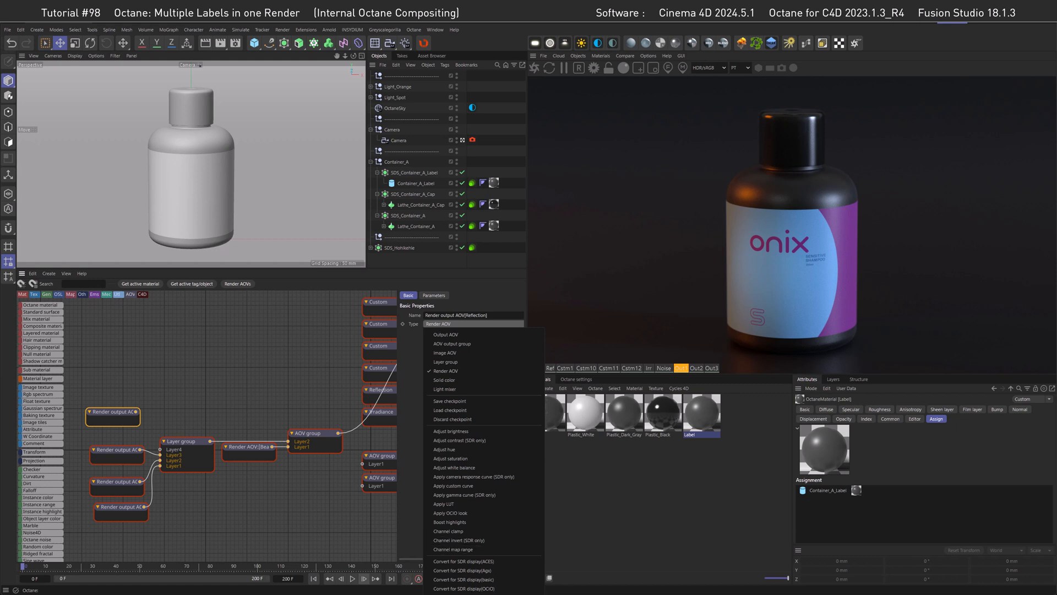
pyautogui.click(461, 594)
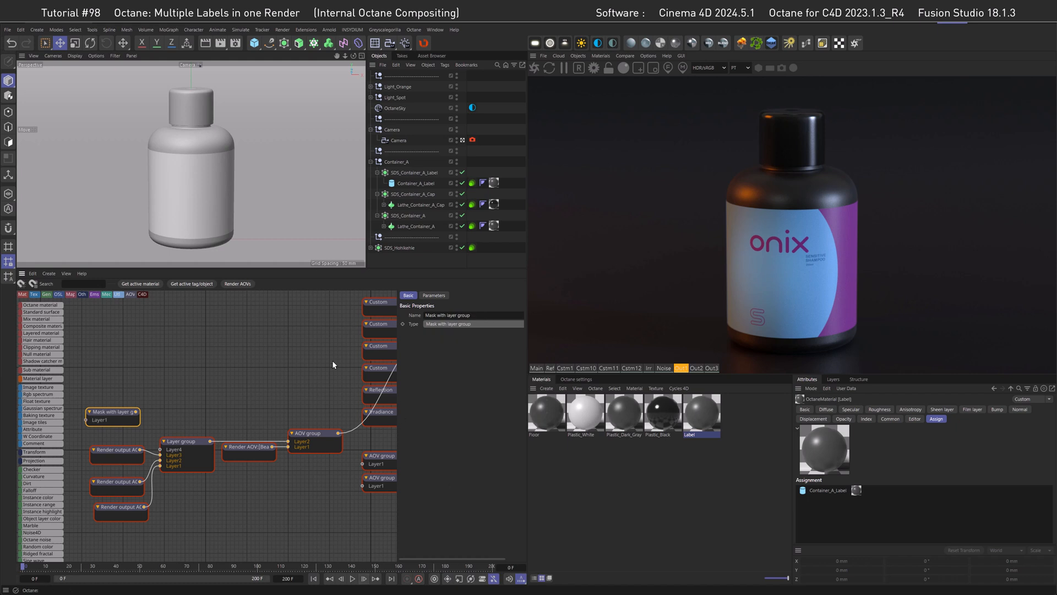
# Connect the Mask with layer group node to the Layer group's Layer4 and position it above the Reflection node.
pyautogui.moveTo(98, 414); pyautogui.dragTo(104, 415)
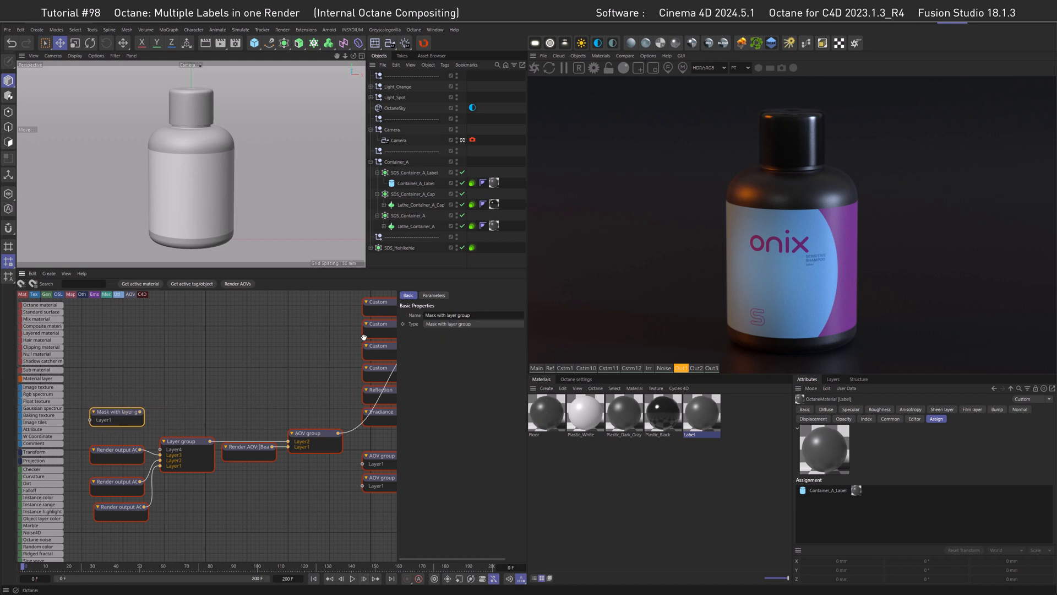
pyautogui.moveTo(148, 425); pyautogui.dragTo(160, 451)
pyautogui.moveTo(170, 405); pyautogui.dragTo(325, 387, button='middle')
pyautogui.moveTo(263, 391); pyautogui.dragTo(263, 400)
# Duplicate the Reflection node, set the copy to Custom AOV 1 and connect it to the mask node's Layer1.
pyautogui.keyDown('ctrl'); pyautogui.moveTo(262, 439); pyautogui.dragTo(186, 417); pyautogui.keyUp('ctrl')
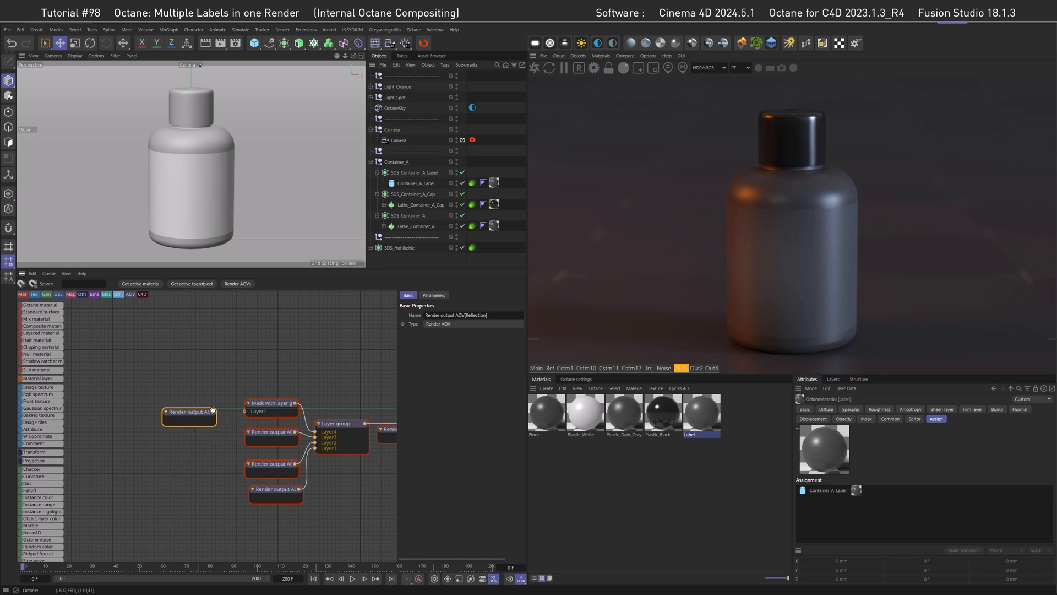
pyautogui.click(434, 296)
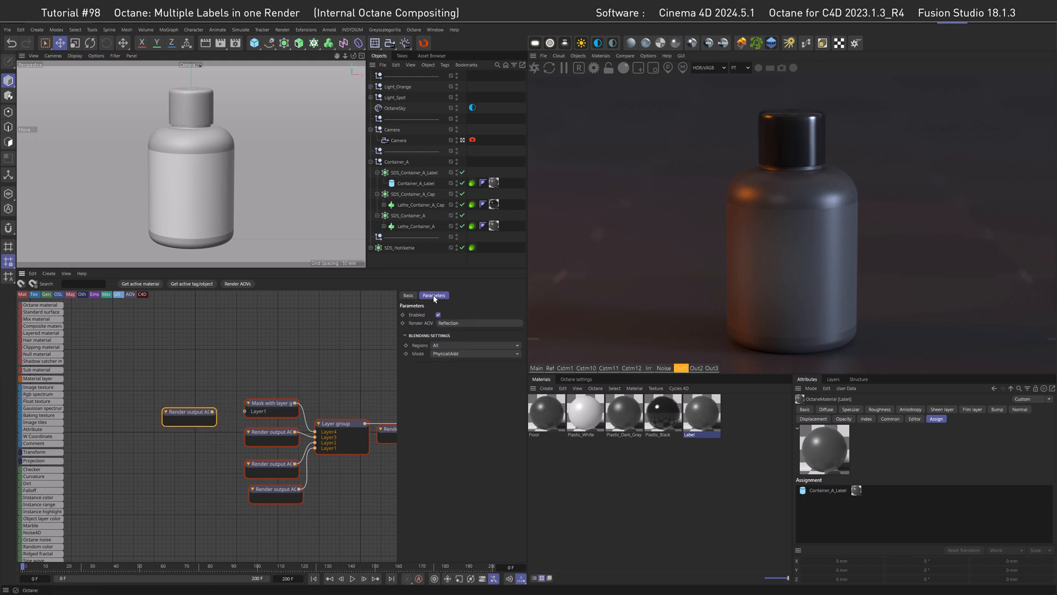
pyautogui.click(454, 325)
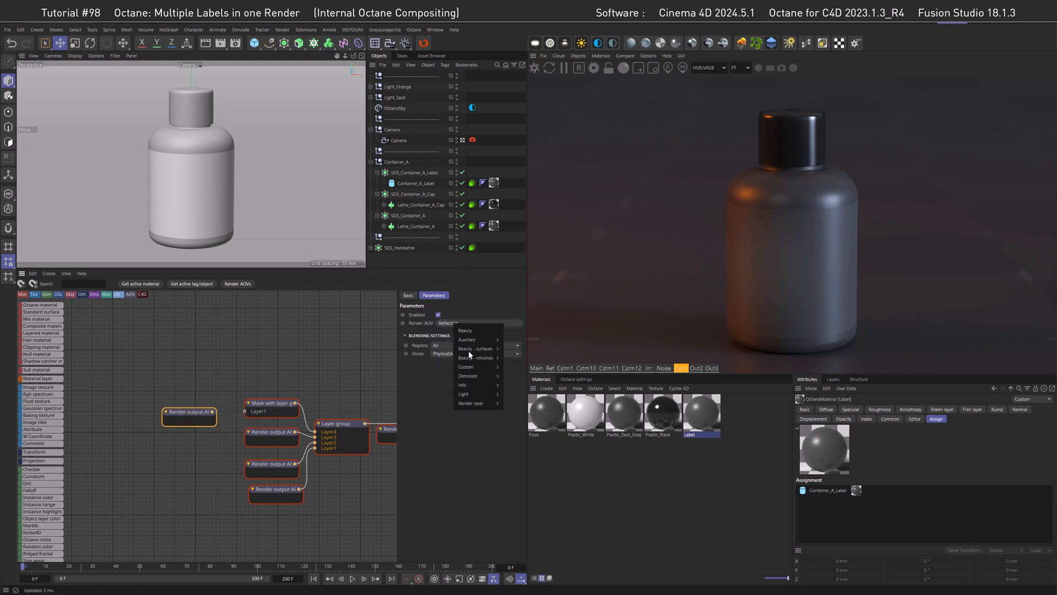
pyautogui.moveTo(468, 367)
pyautogui.click(524, 369)
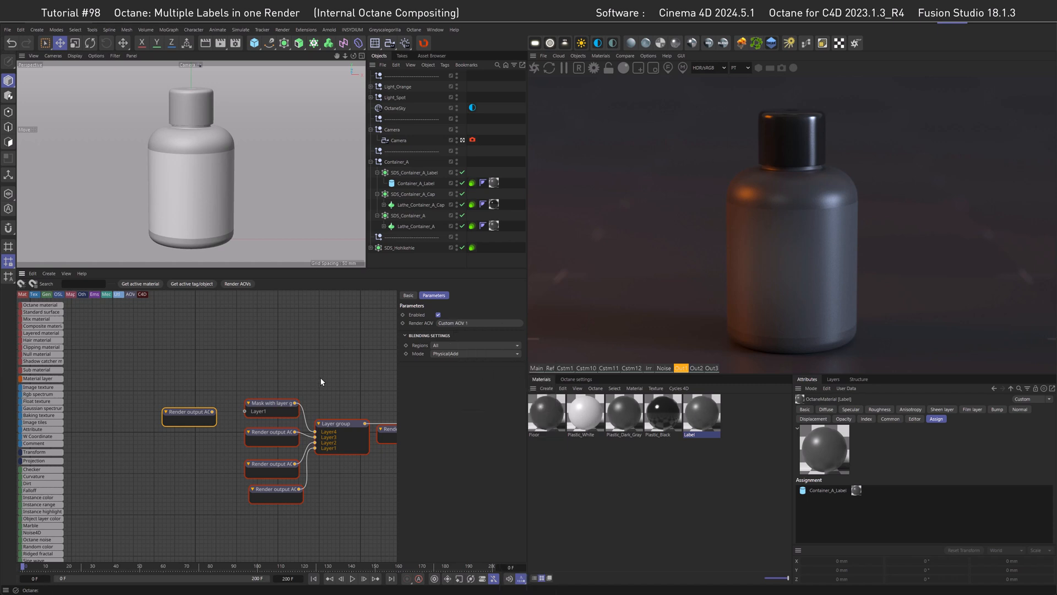
pyautogui.moveTo(213, 412); pyautogui.dragTo(244, 410)
pyautogui.moveTo(170, 412); pyautogui.dragTo(187, 412)
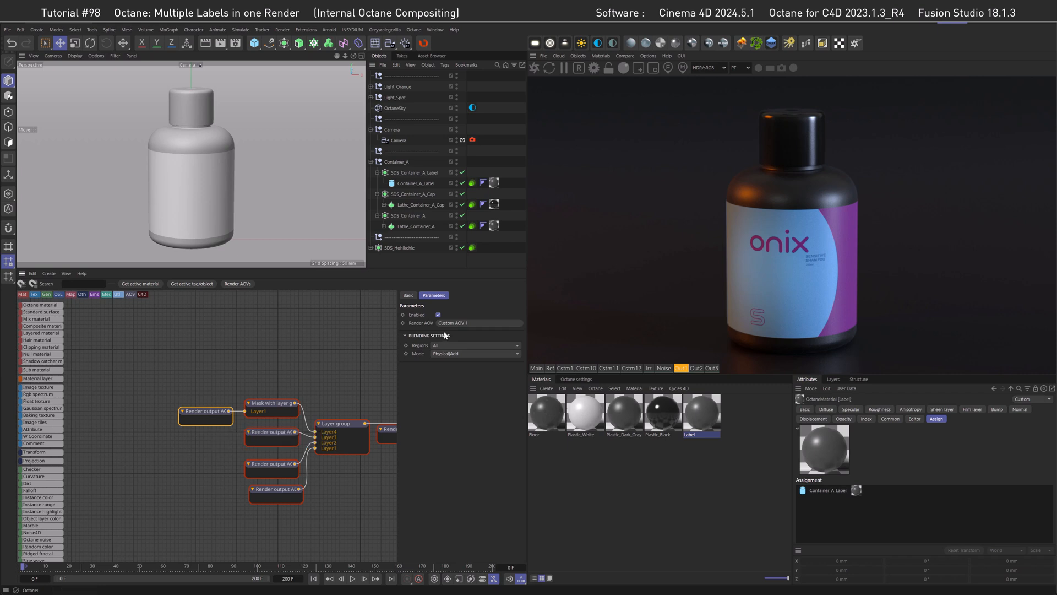
# Set the mask node's source to Luminance and compare the Custom 1 pass with the Out1 composite.
pyautogui.click(274, 403)
pyautogui.click(474, 355)
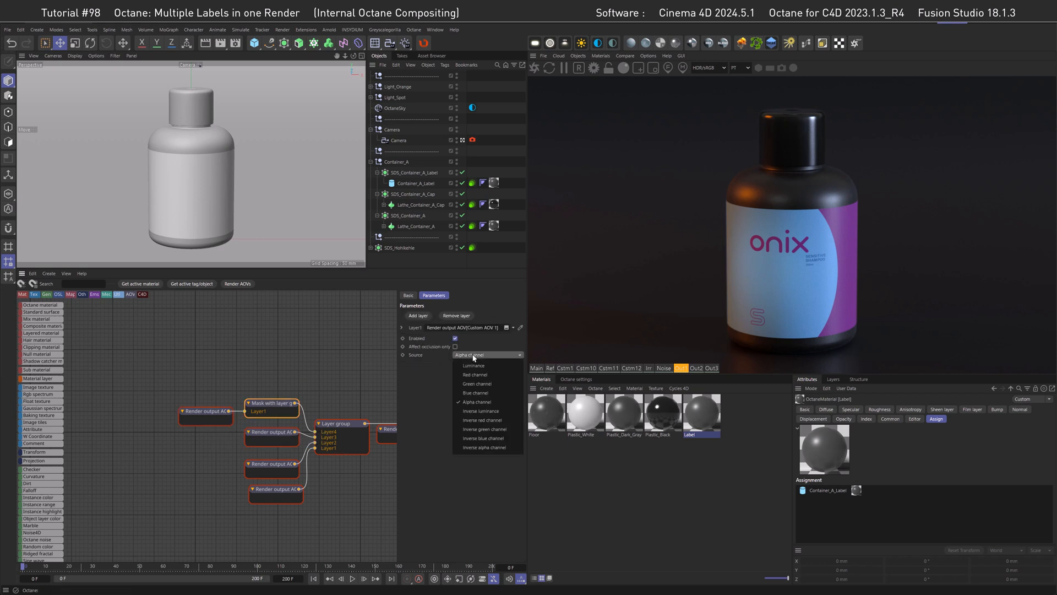
pyautogui.click(475, 365)
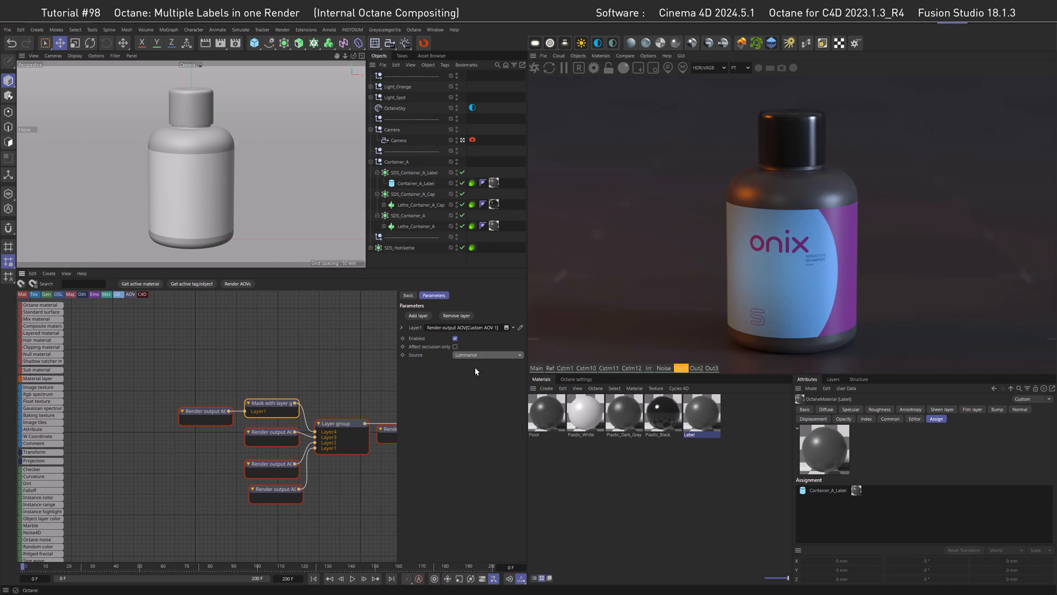
pyautogui.click(566, 367)
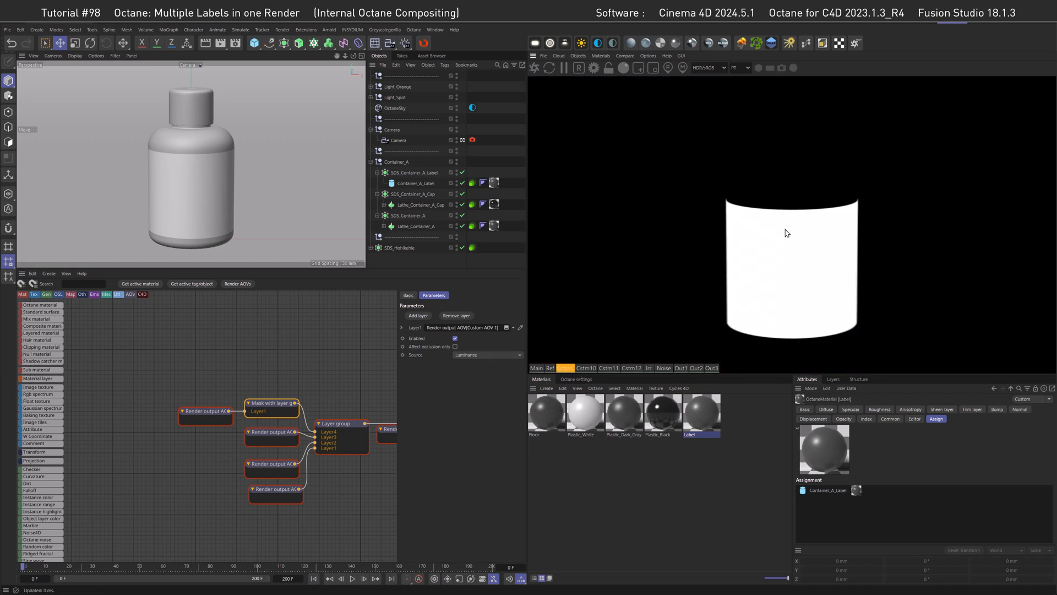
pyautogui.click(680, 368)
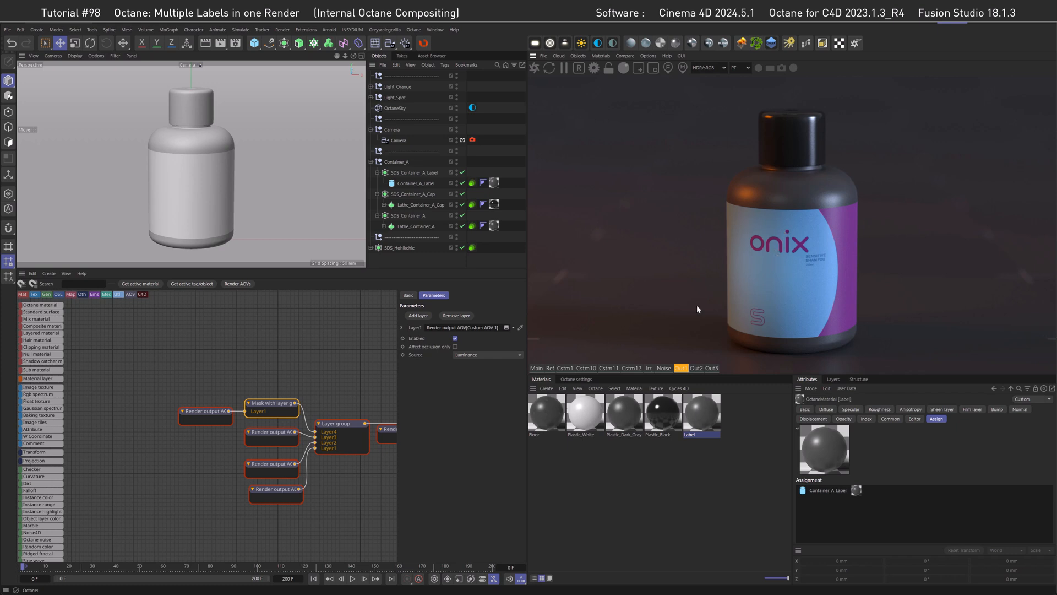
# Stack the mask and Render AOV nodes neatly beside the Layer group node.
pyautogui.moveTo(275, 466); pyautogui.dragTo(273, 483)
pyautogui.moveTo(280, 440); pyautogui.dragTo(281, 445)
pyautogui.moveTo(278, 405); pyautogui.dragTo(222, 428)
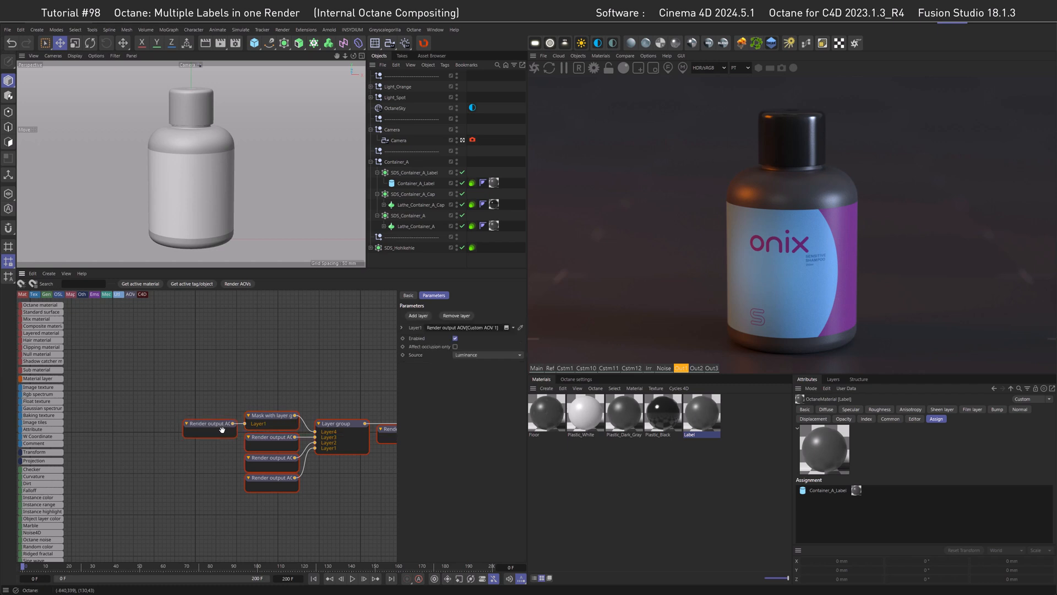
# Add a second layer to the two remaining AOV group nodes.
pyautogui.moveTo(316, 470); pyautogui.dragTo(114, 468, button='middle')
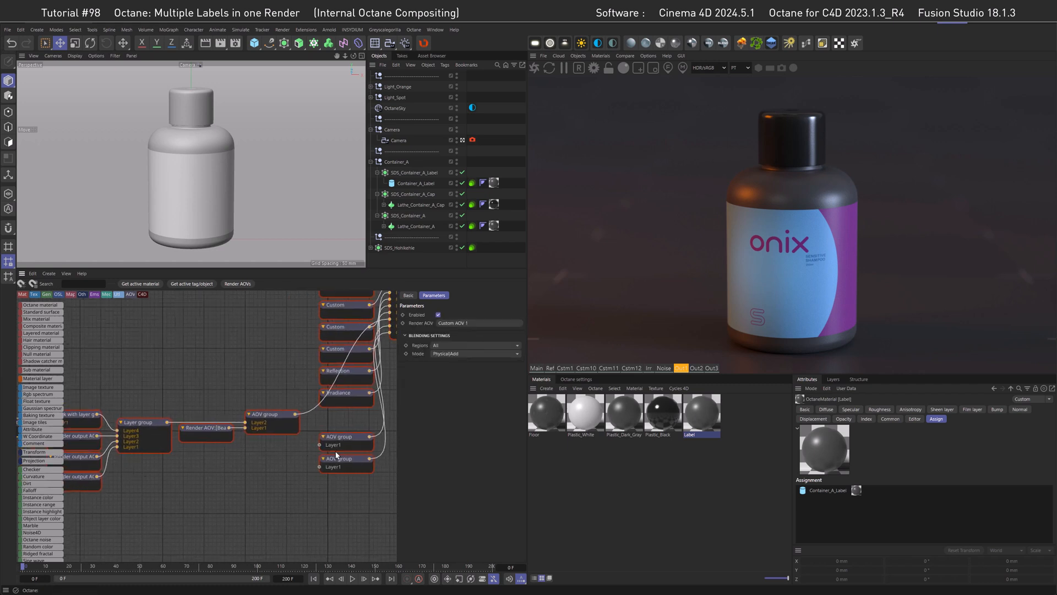
pyautogui.click(417, 317)
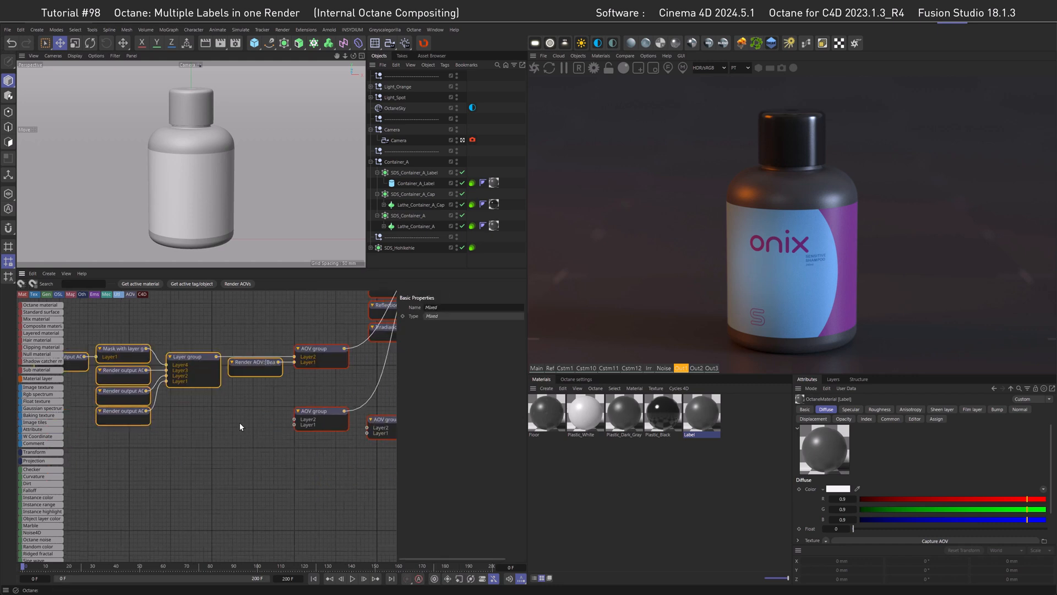
# Duplicate the mask, layer group and Render AOV node set for the two remaining AOV group nodes and align the three rows.
pyautogui.moveTo(255, 433); pyautogui.dragTo(288, 515)
pyautogui.moveTo(248, 501); pyautogui.dragTo(323, 507)
pyautogui.keyDown('shift'); pyautogui.moveTo(345, 499); pyautogui.dragTo(344, 540); pyautogui.keyUp('shift')
pyautogui.moveTo(322, 414); pyautogui.dragTo(351, 444)
pyautogui.moveTo(331, 347); pyautogui.dragTo(360, 351)
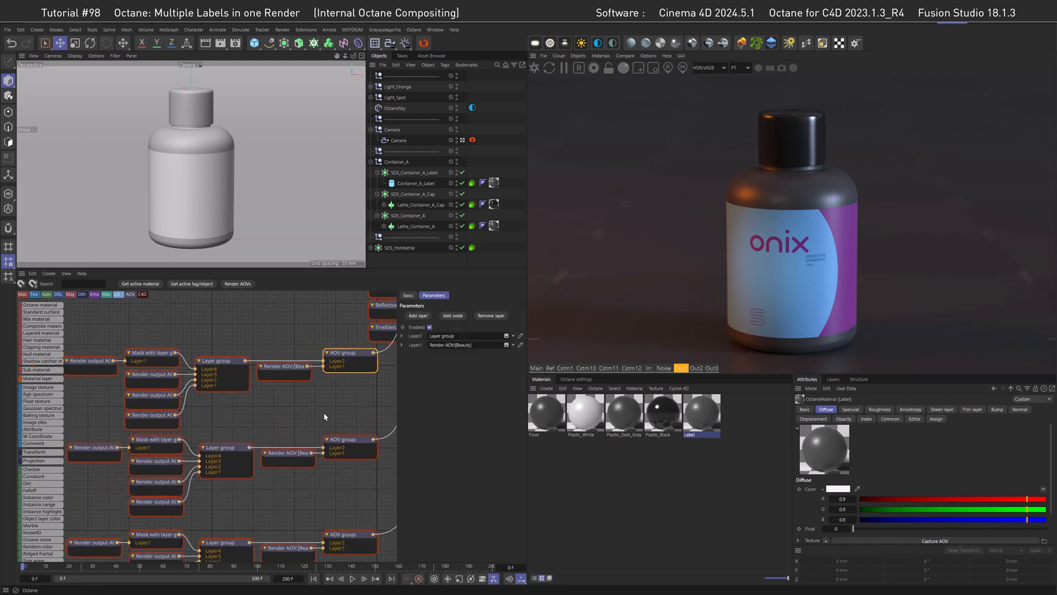
pyautogui.moveTo(324, 417); pyautogui.dragTo(323, 364, button='middle')
# Display the Out2 pass and set the Custom AOV 10 node in the second layer group to Custom AOV 11.
pyautogui.click(711, 368)
pyautogui.click(695, 369)
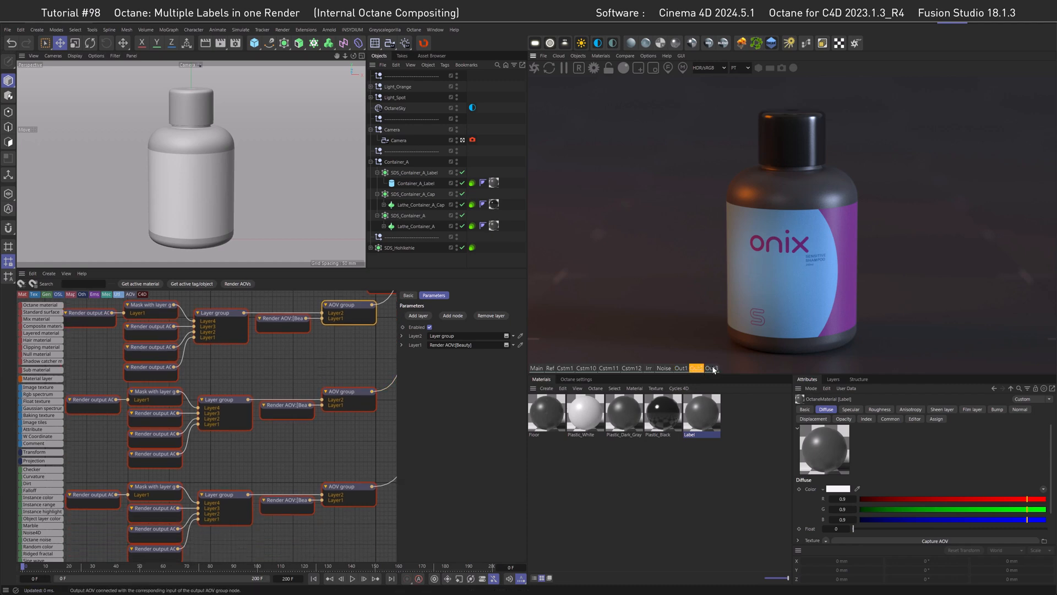
pyautogui.click(160, 437)
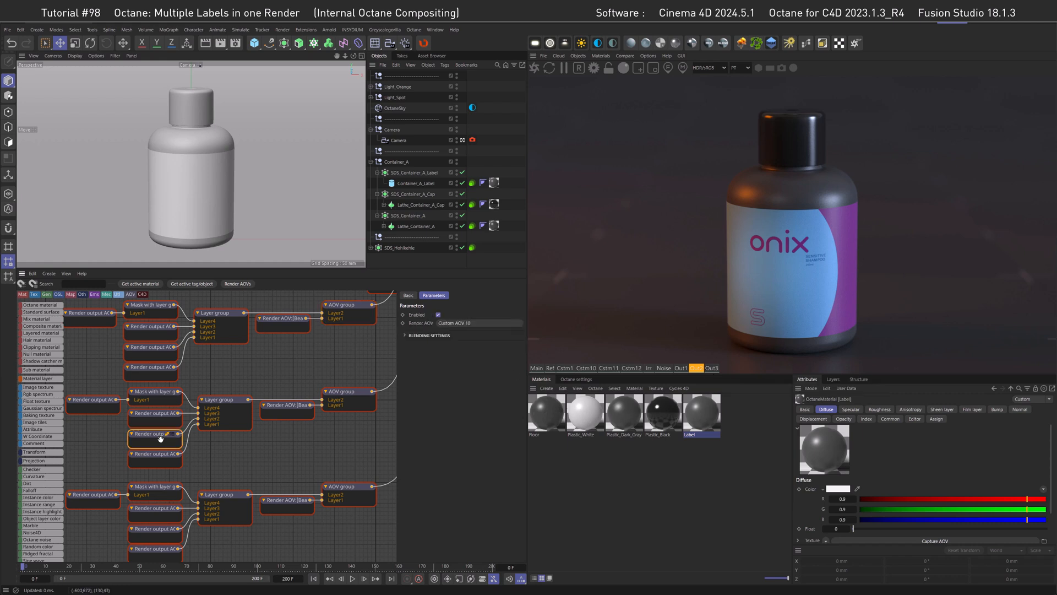
pyautogui.click(474, 323)
pyautogui.moveTo(502, 365)
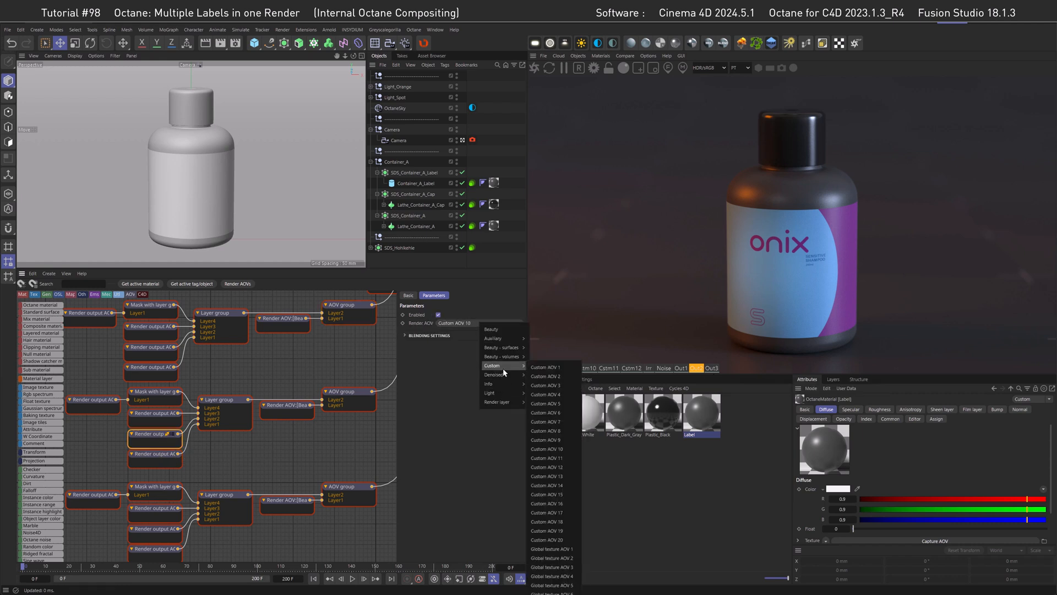
pyautogui.click(550, 467)
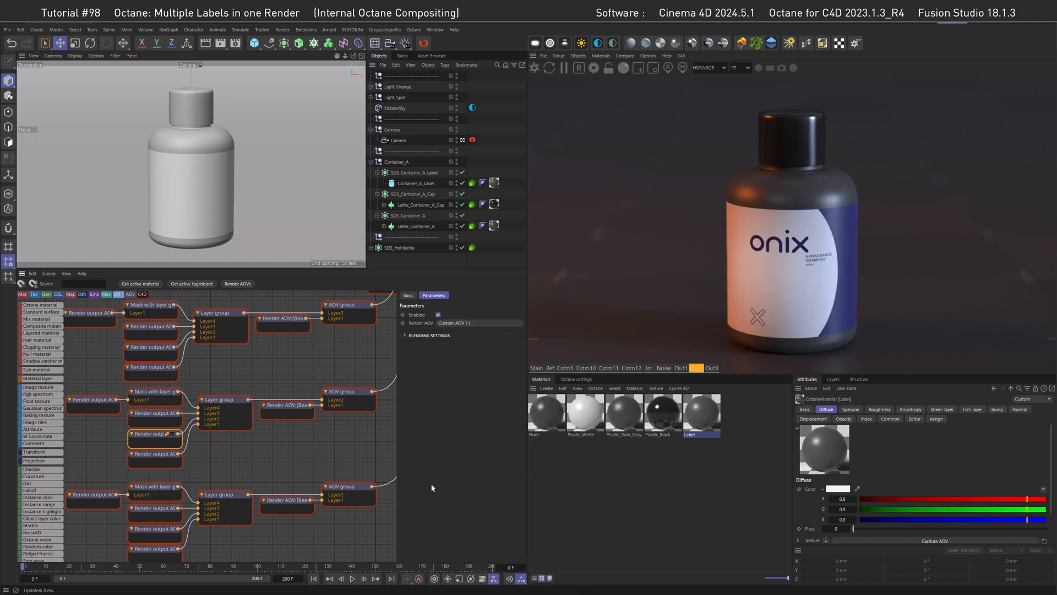
# Set the Custom AOV 10 node in the third layer group to Custom AOV 12.
pyautogui.click(168, 530)
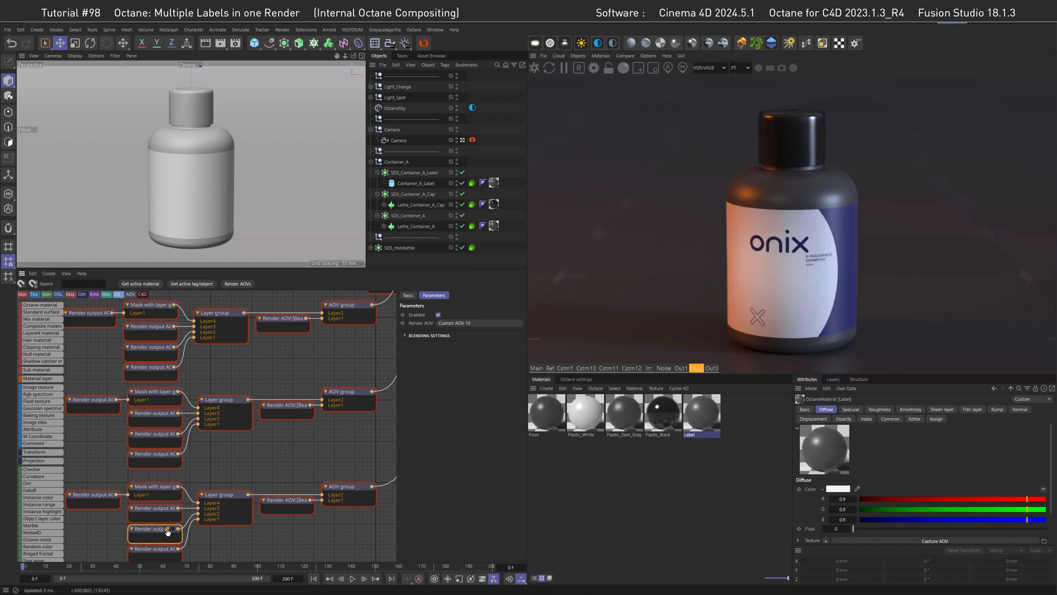
pyautogui.click(465, 323)
pyautogui.moveTo(479, 367)
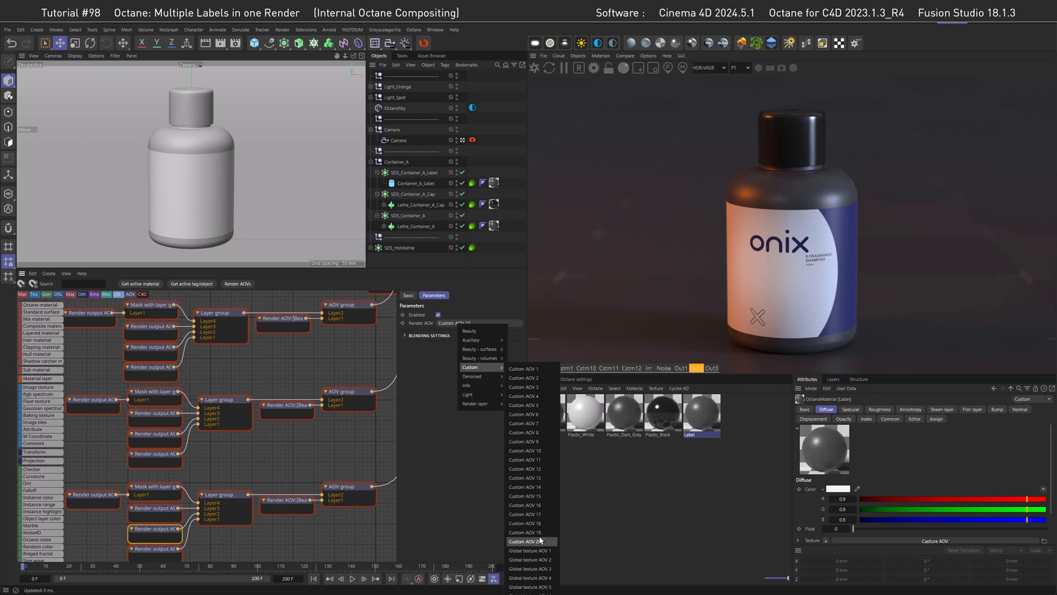
pyautogui.click(541, 468)
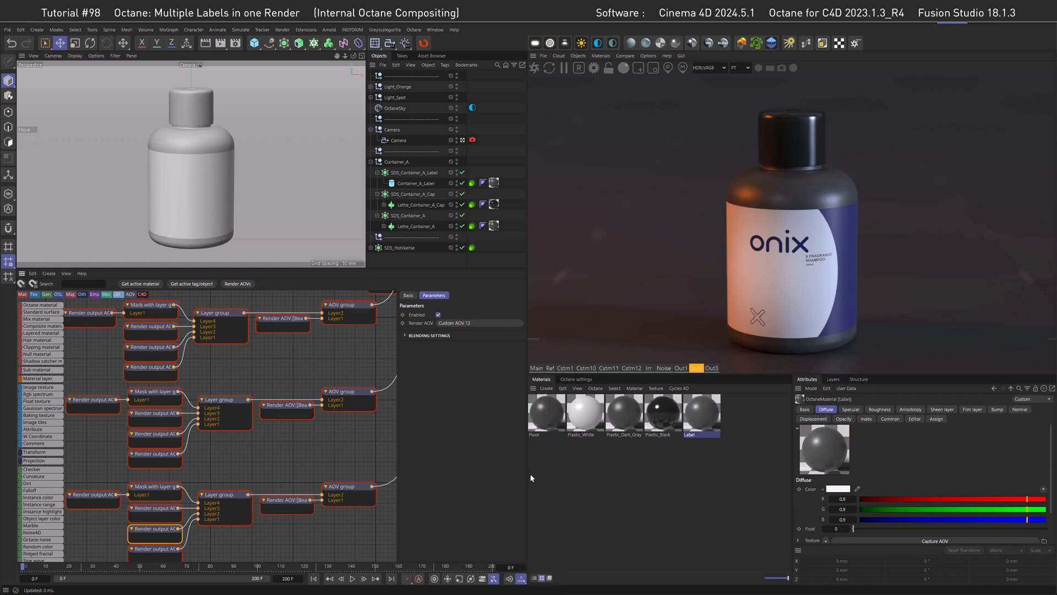
# Compare the Out1, Out2 and Out3 composites in the live render.
pyautogui.click(683, 369)
pyautogui.click(695, 368)
pyautogui.click(711, 369)
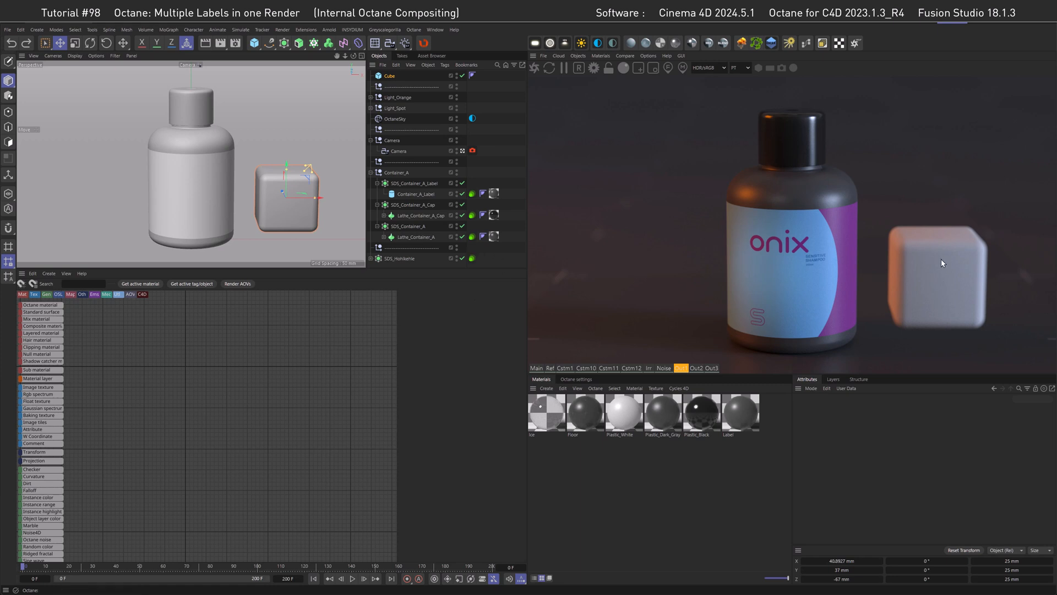
# Move the cube along X to about 4.3 mm in front of the label and check the Custom 1 and Out2 passes.
pyautogui.moveTo(297, 197); pyautogui.dragTo(219, 199)
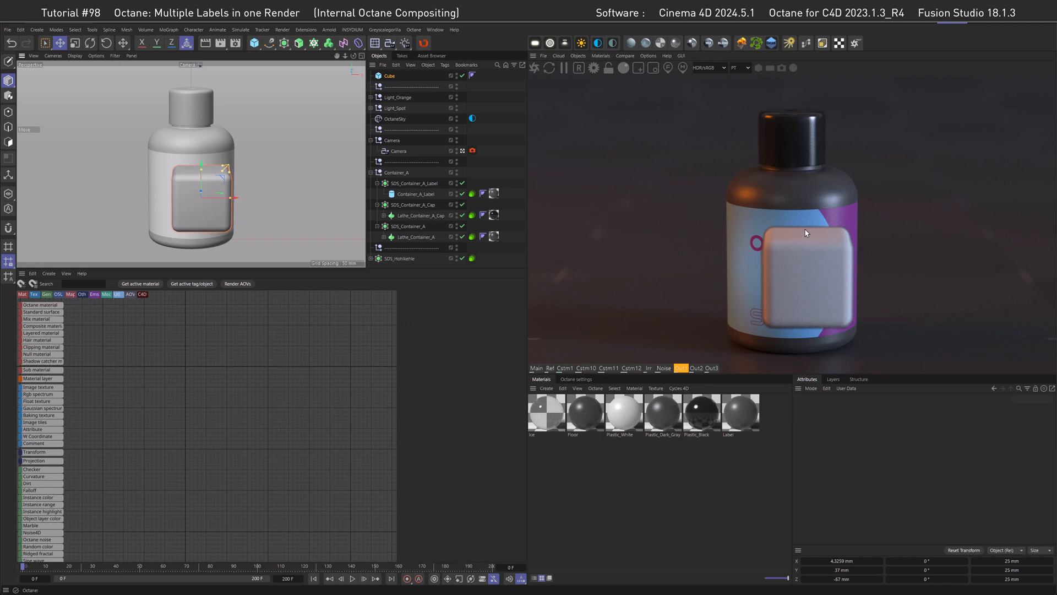
pyautogui.click(564, 368)
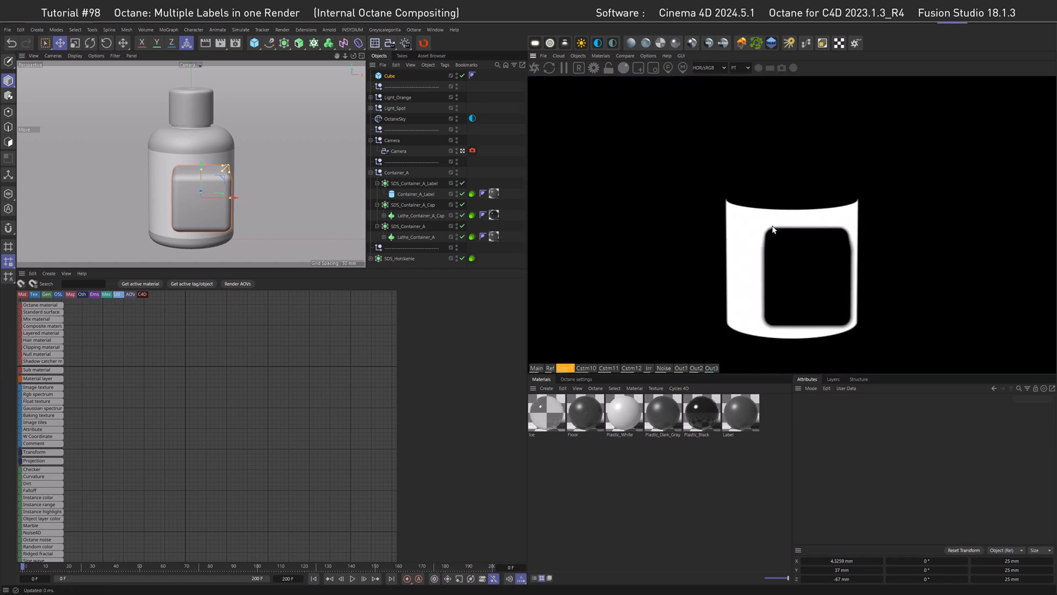
pyautogui.click(695, 368)
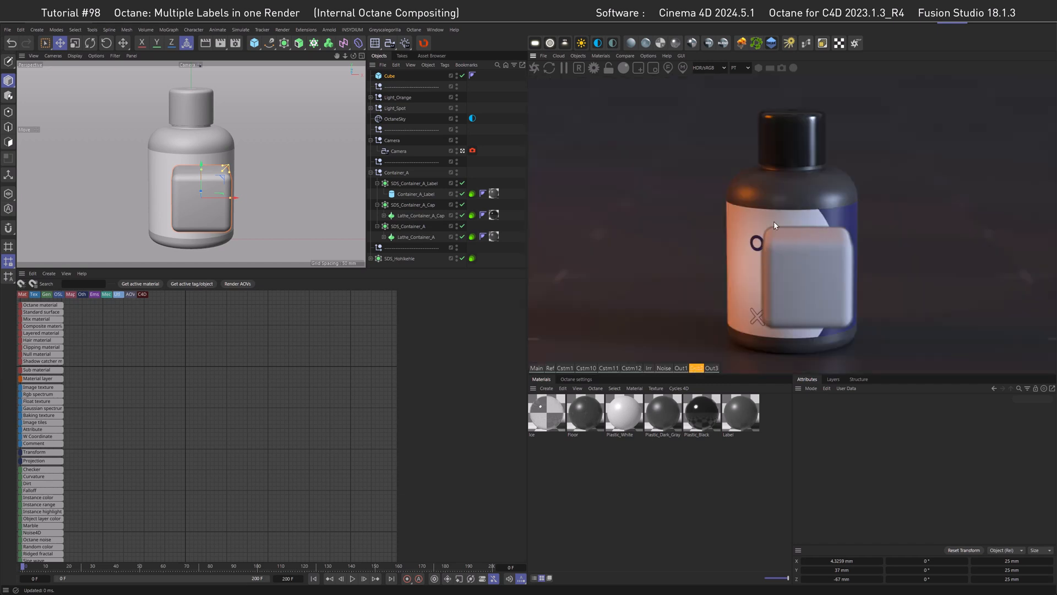
# Set Visible after to Reflections and refractions for the Custom 1, 10, 11 and 12 render AOVs while displaying the Custom 1 pass.
pyautogui.click(237, 284)
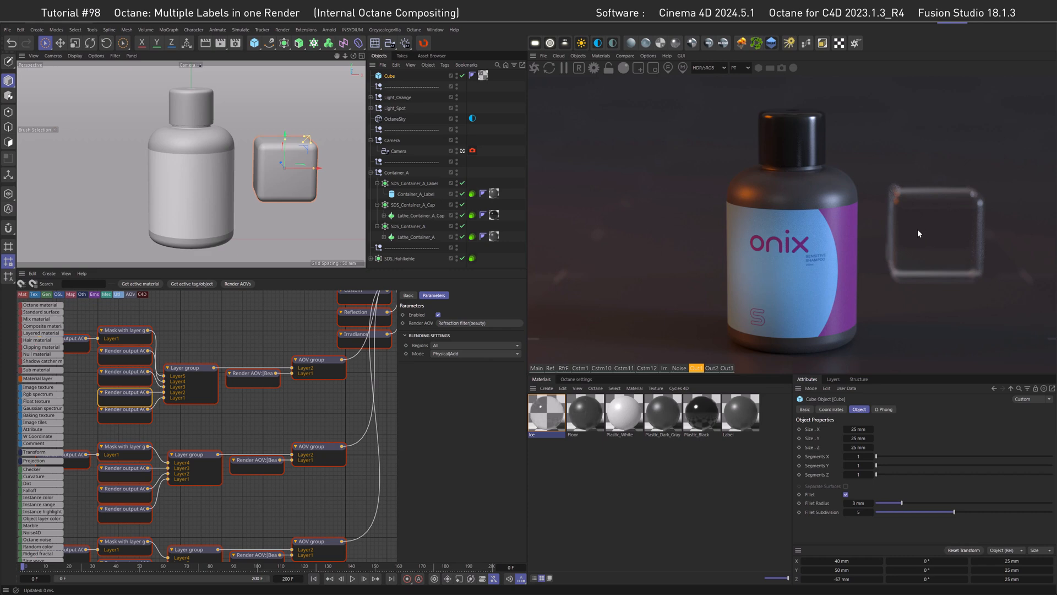
pyautogui.click(581, 369)
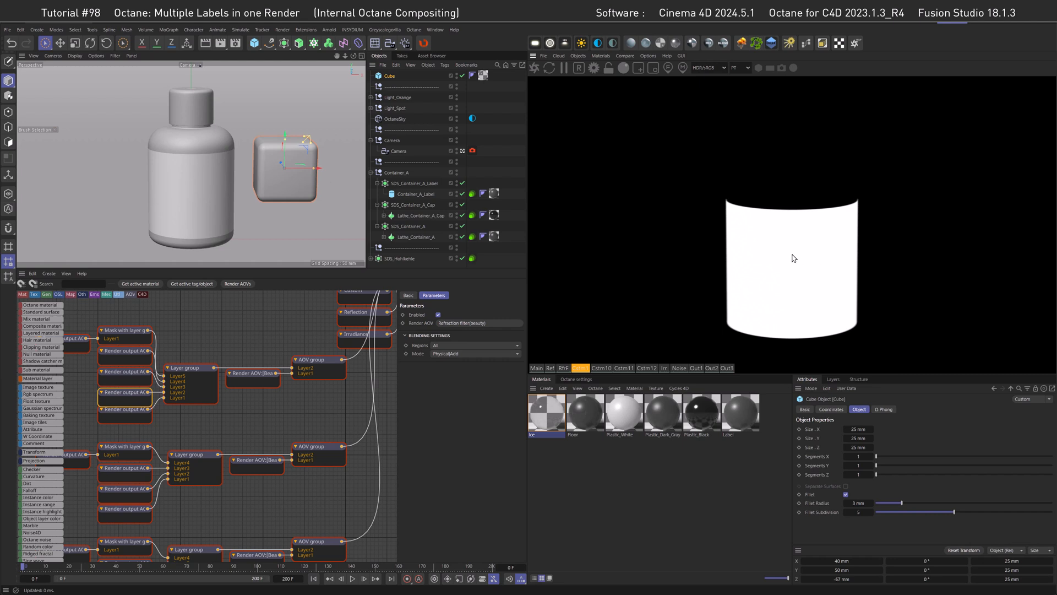
pyautogui.click(235, 43)
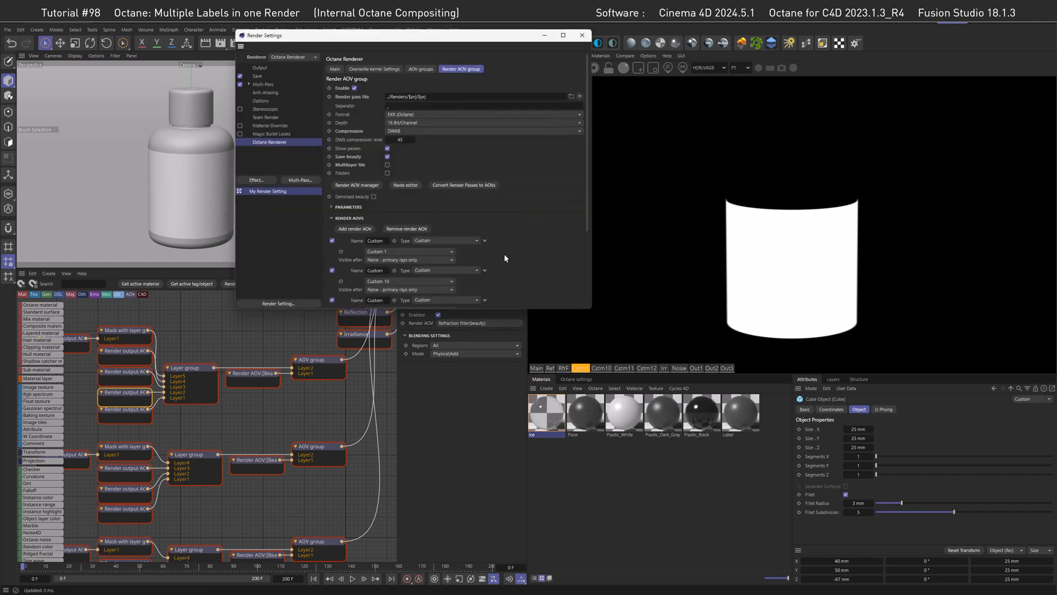
pyautogui.scroll(-4, 446, 161)
pyautogui.click(424, 164)
pyautogui.click(422, 193)
pyautogui.click(422, 194)
pyautogui.click(422, 232)
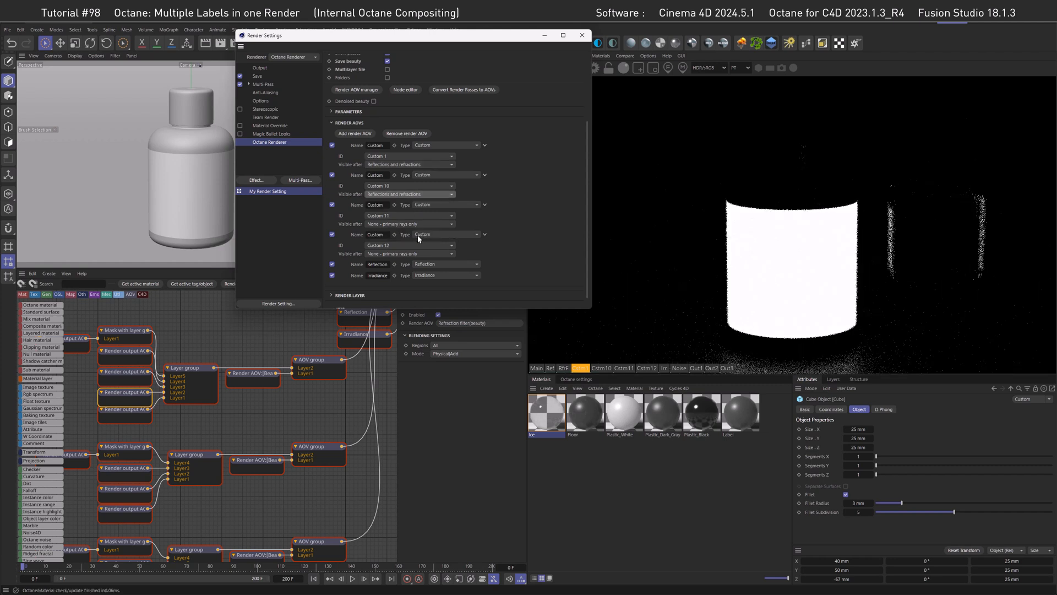
pyautogui.click(422, 224)
pyautogui.click(421, 262)
pyautogui.click(422, 252)
pyautogui.click(427, 283)
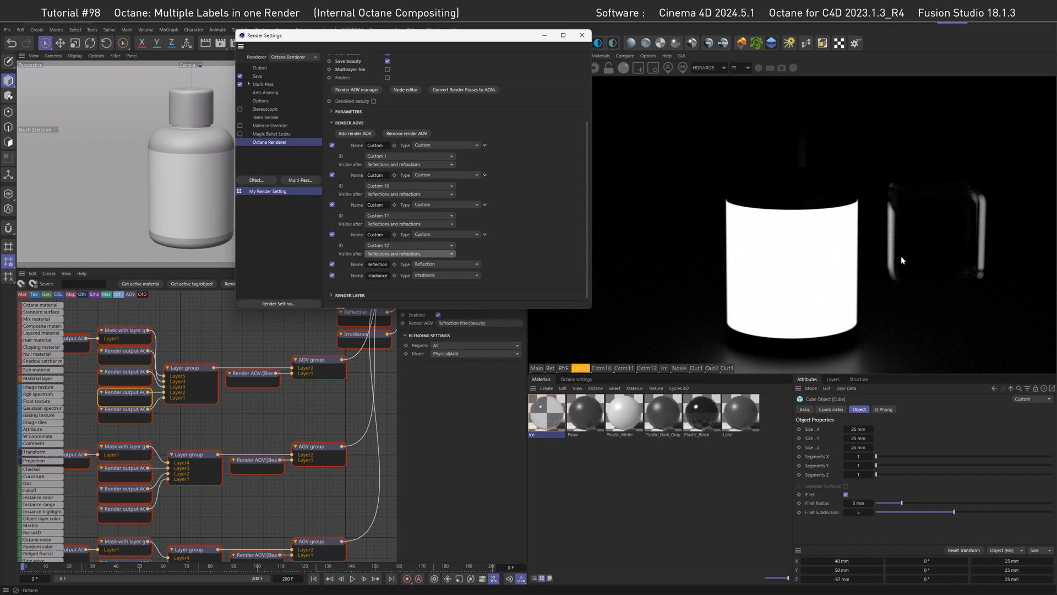
# Move the glass cube along X to about -9.5 mm over the label and check the Out1 and irradiance passes.
pyautogui.click(696, 368)
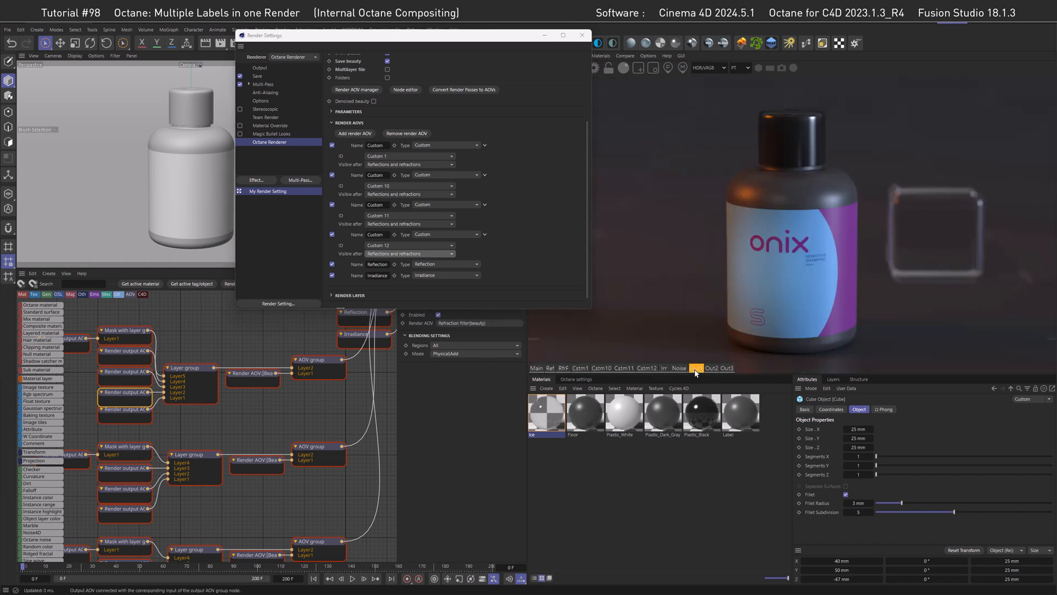
pyautogui.click(582, 35)
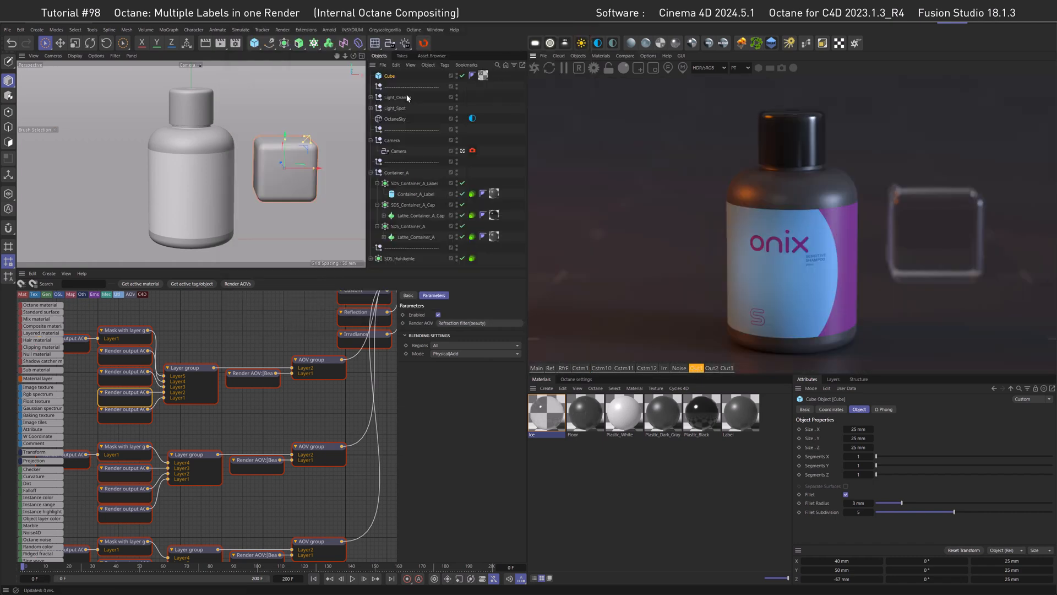
pyautogui.moveTo(319, 171); pyautogui.dragTo(205, 185)
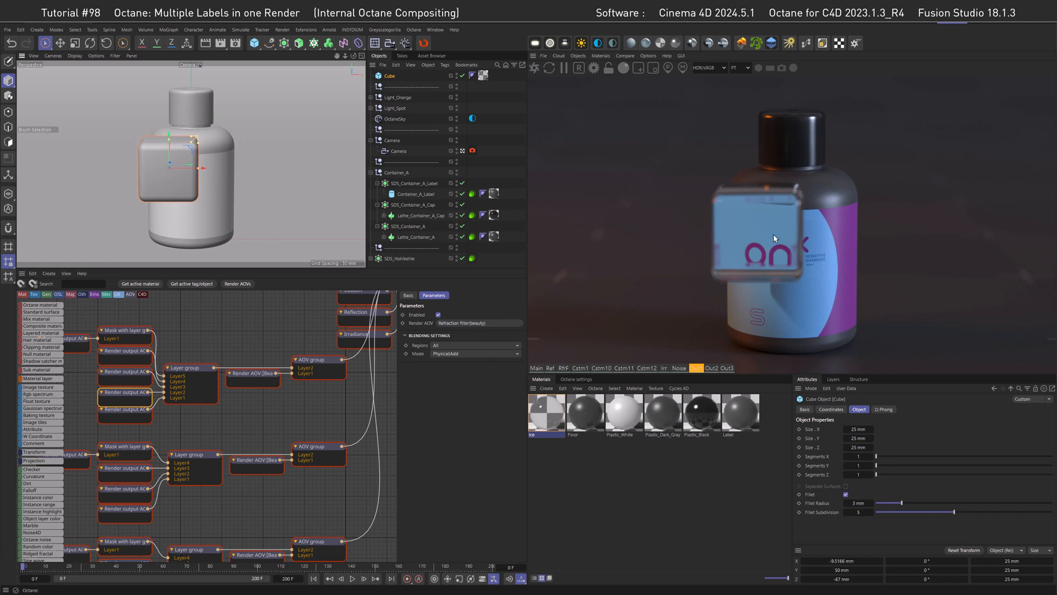
pyautogui.click(663, 367)
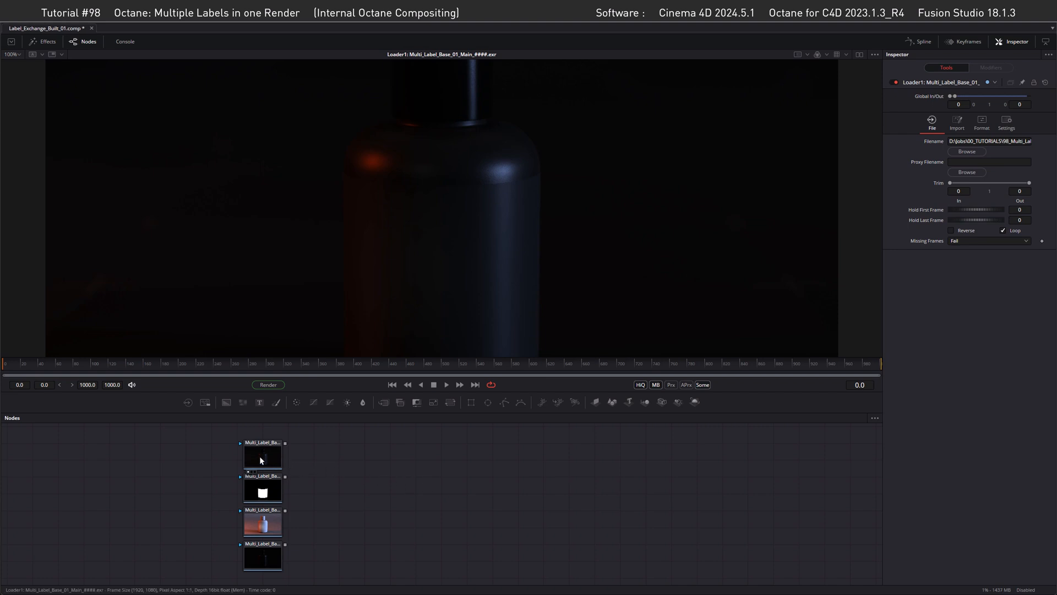
# In Fusion Studio, view the label mask, irradiance and reflection loaders one after another.
pyautogui.moveTo(265, 488); pyautogui.dragTo(405, 269)
pyautogui.moveTo(245, 519); pyautogui.dragTo(428, 248)
pyautogui.moveTo(262, 556); pyautogui.dragTo(453, 262)
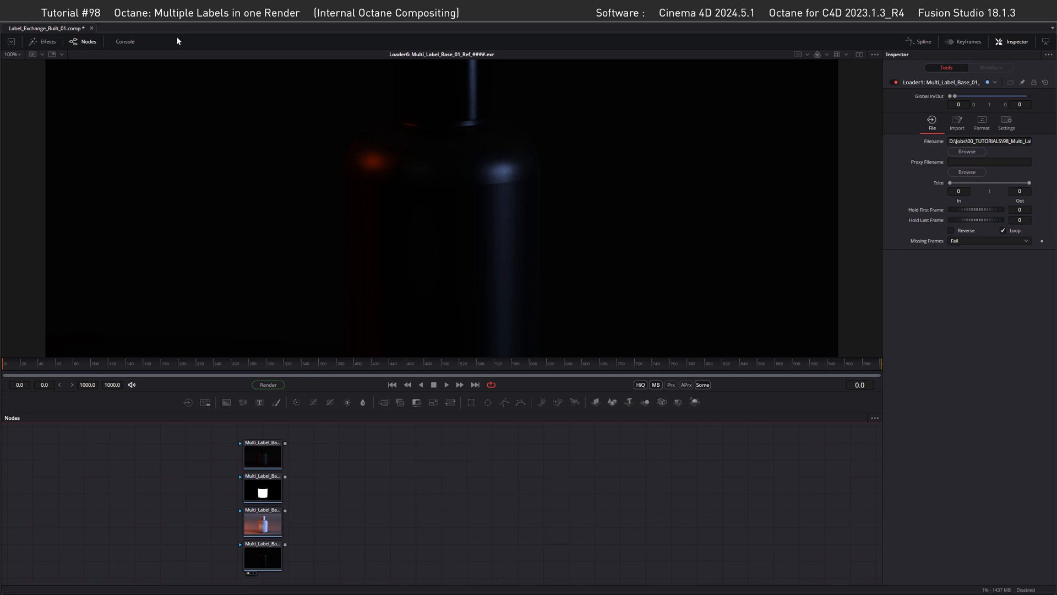
# Enable the sRGB view LUT and scale the viewer image to fit.
pyautogui.click(126, 22)
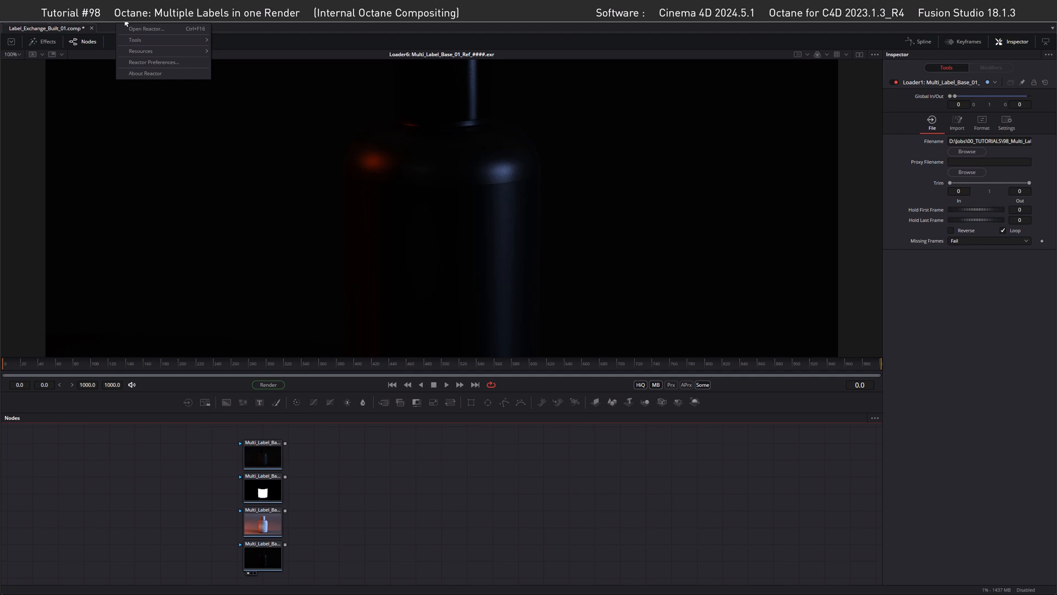
pyautogui.click(845, 54)
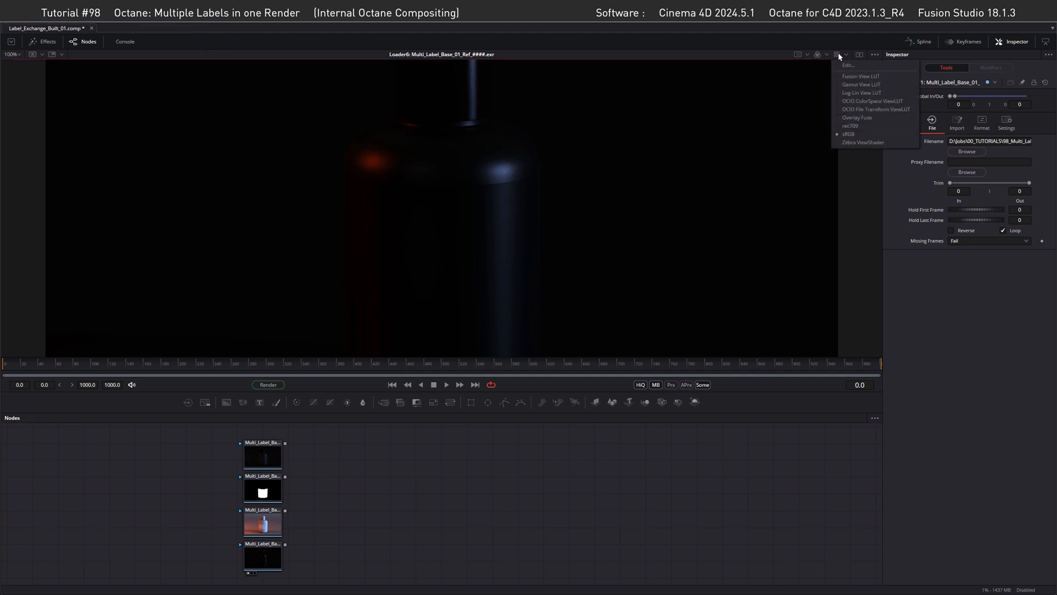
pyautogui.click(848, 134)
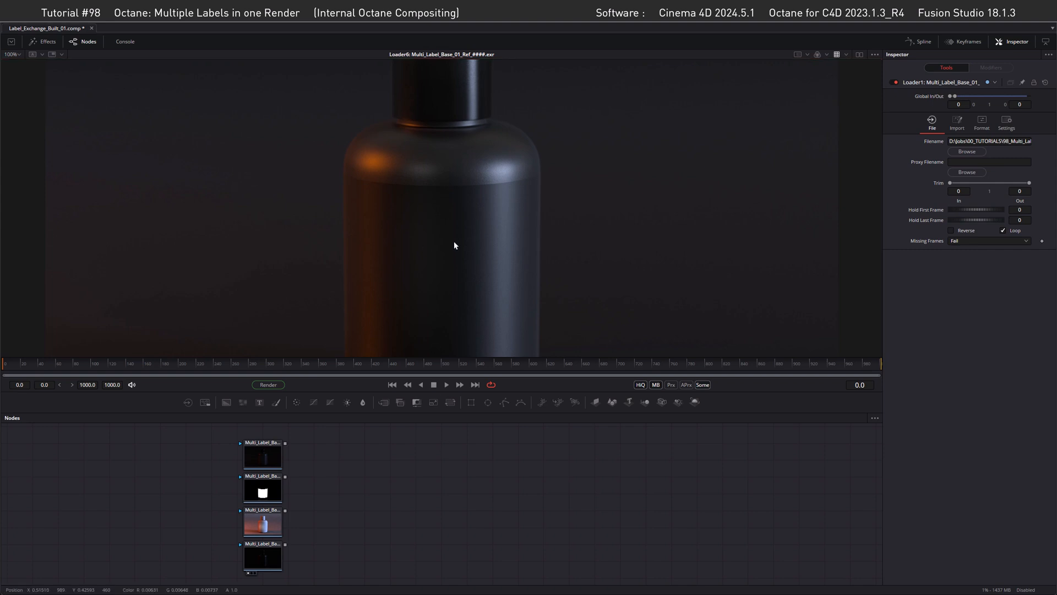
pyautogui.rightClick(441, 218)
pyautogui.moveTo(464, 224)
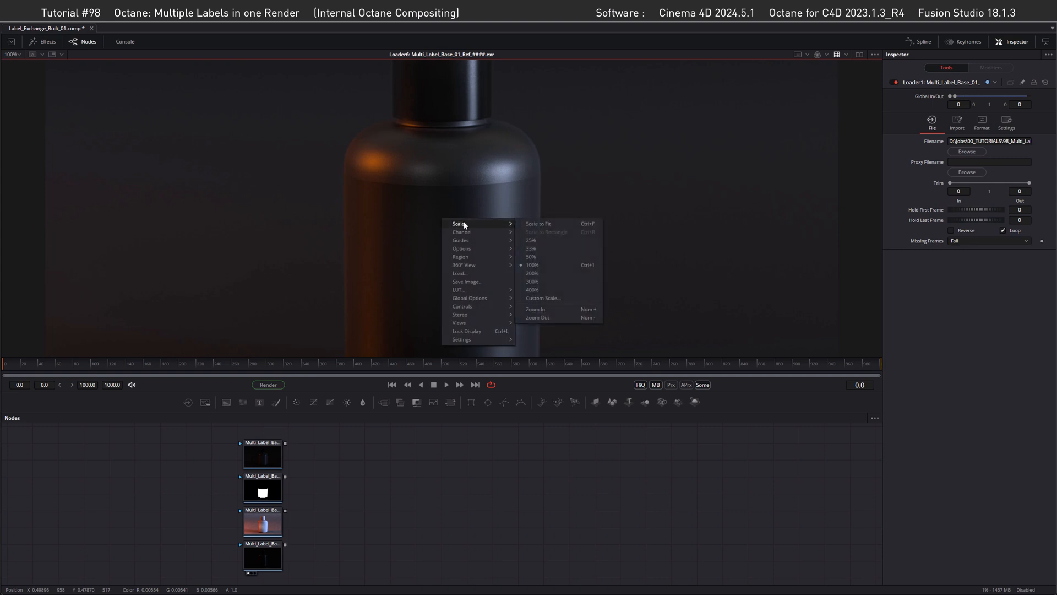
pyautogui.click(556, 224)
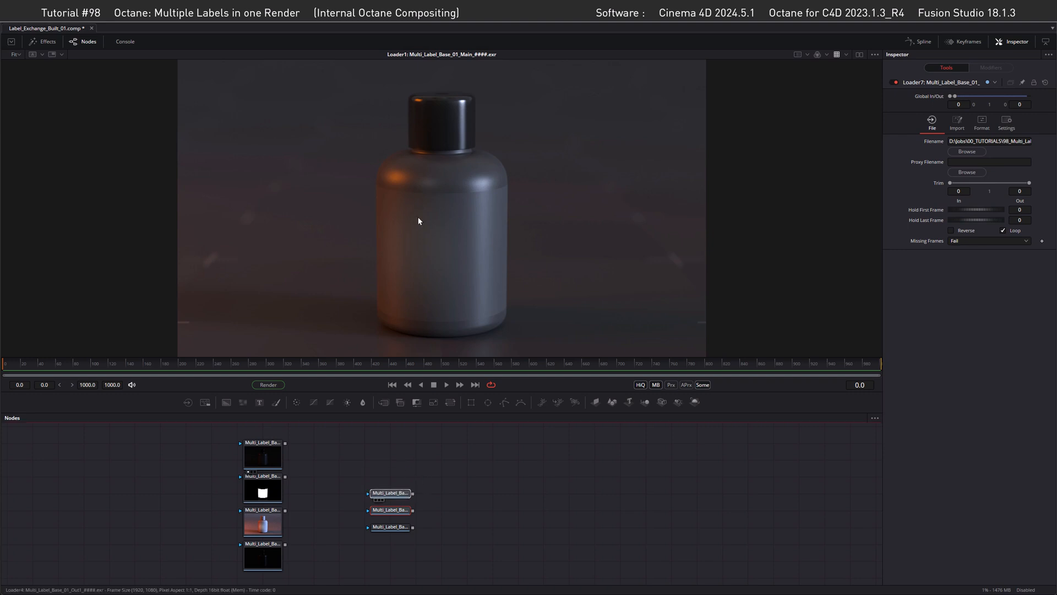
# View the Out2 loader and another of the finished label composites in the viewer.
pyautogui.press('1')
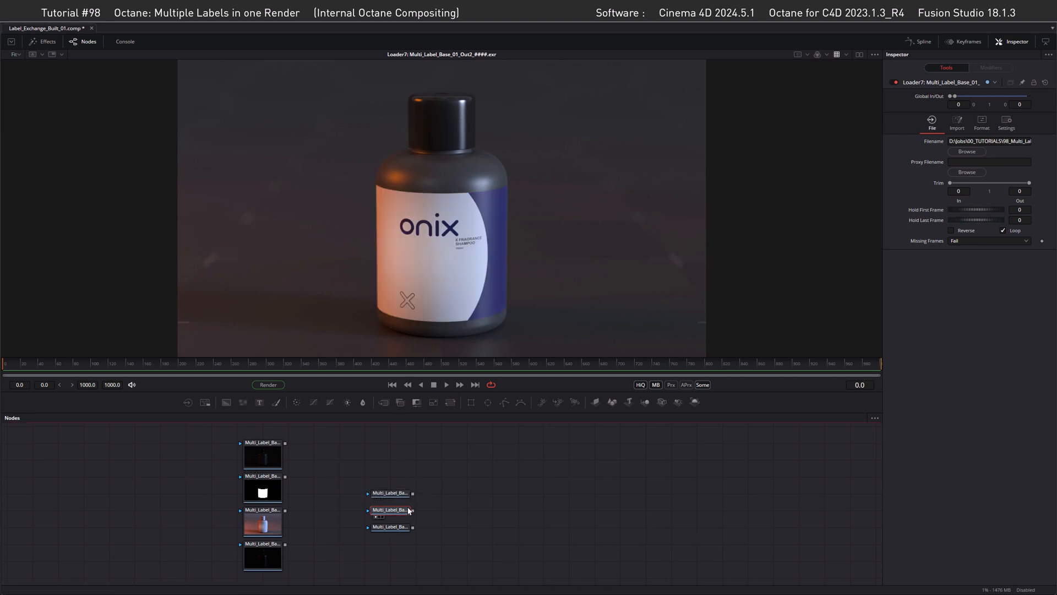
pyautogui.press('1')
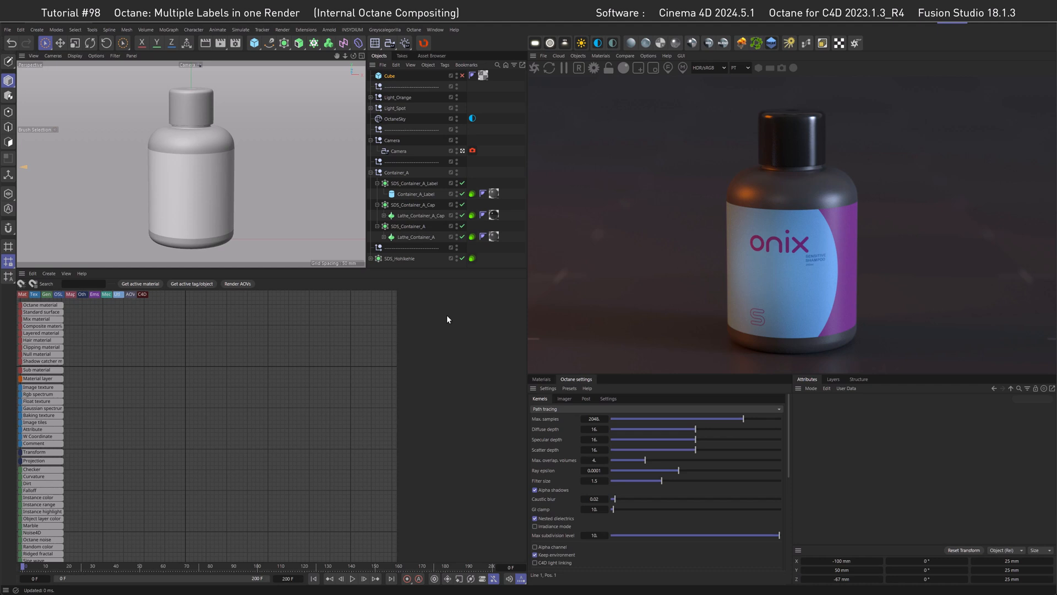
# Back in Cinema 4D, add a UV coordinates AOV through the Octane Render AOV Manager and close the render settings.
pyautogui.click(236, 43)
pyautogui.moveTo(295, 38); pyautogui.dragTo(318, 59)
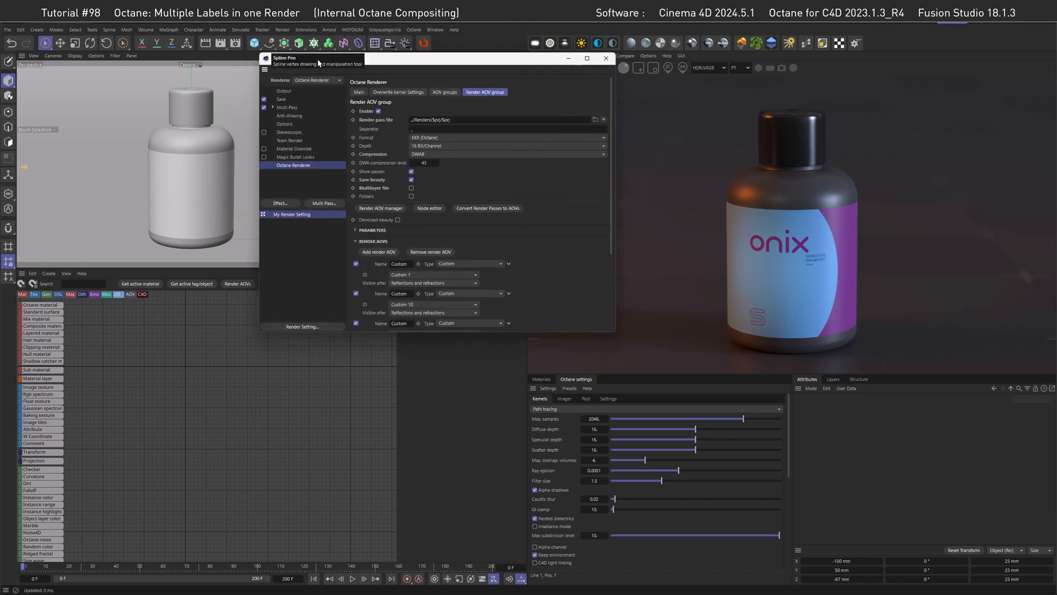
pyautogui.click(381, 209)
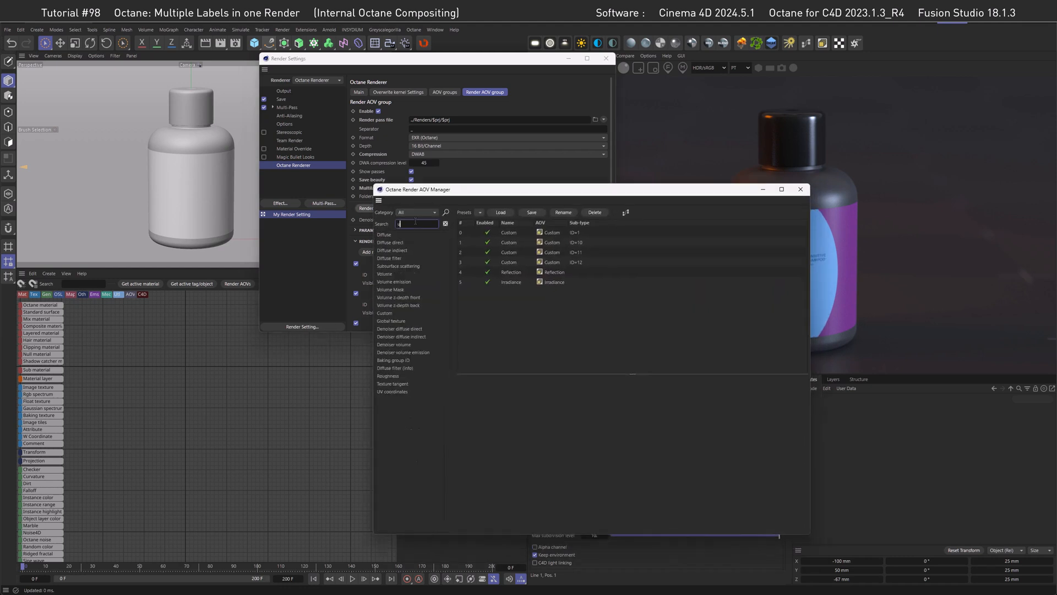
pyautogui.write('uv')
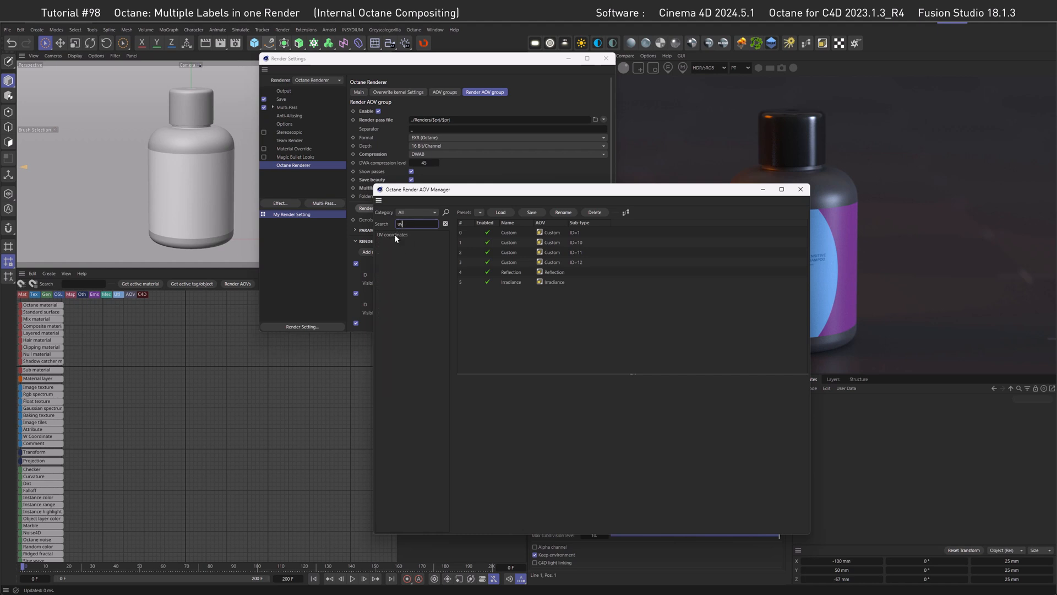
pyautogui.moveTo(396, 238); pyautogui.dragTo(468, 306)
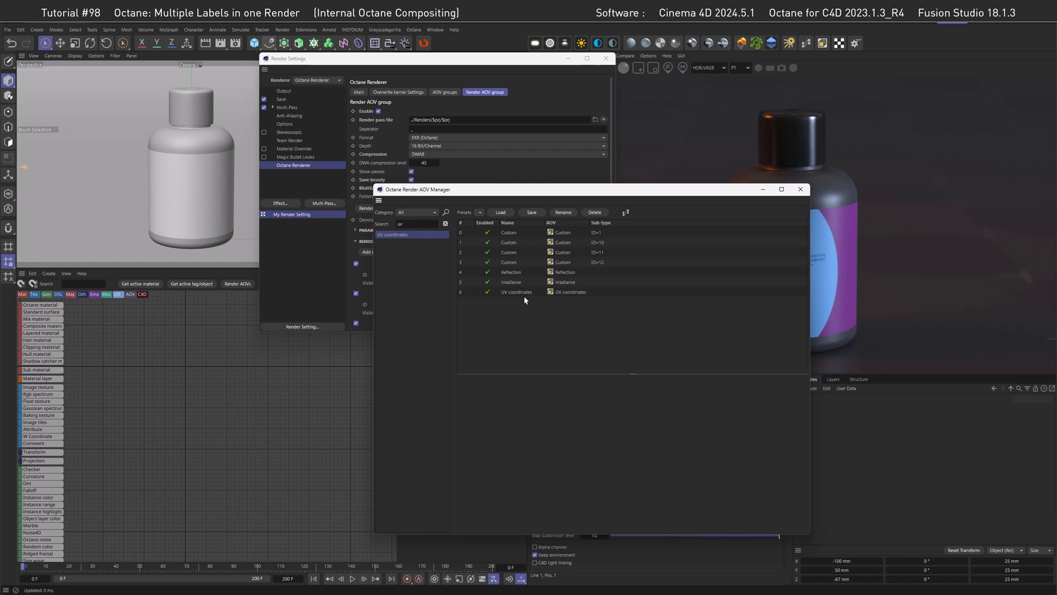
pyautogui.click(801, 189)
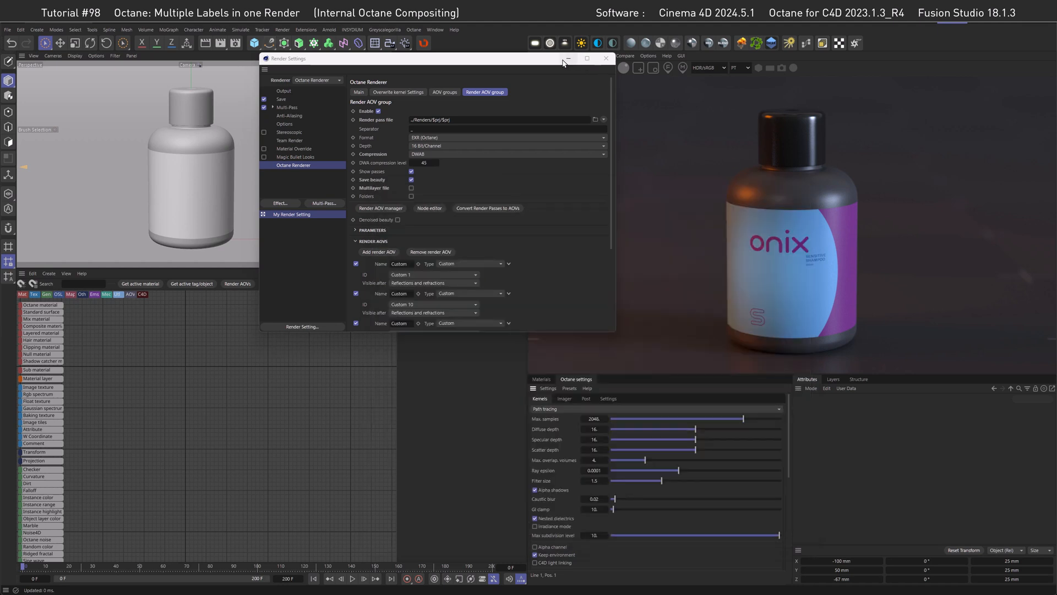
pyautogui.click(606, 59)
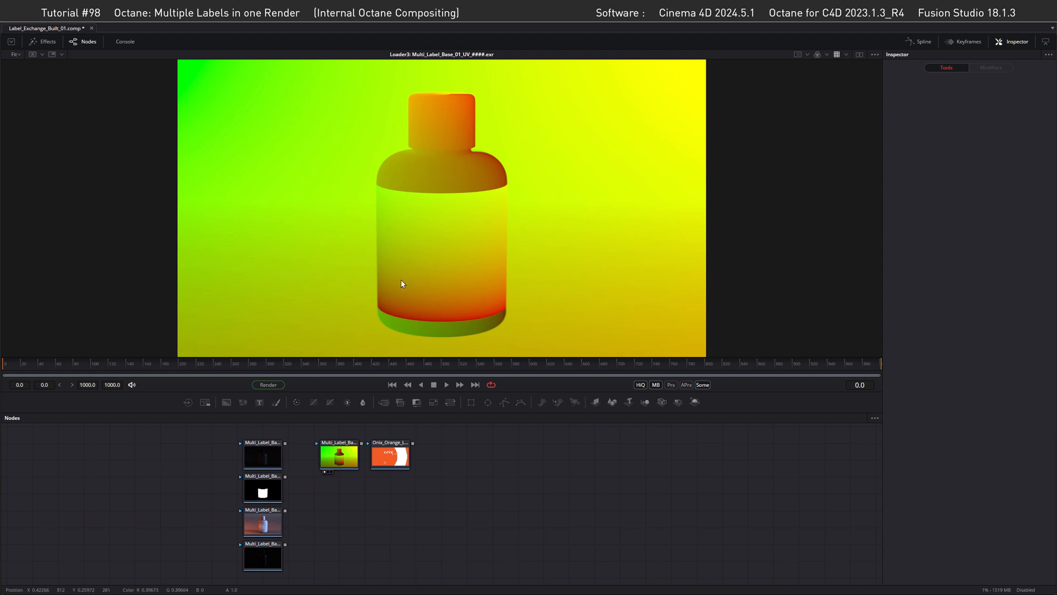
# View the orange Onix label loader and add a Texture node to the flow.
pyautogui.press('1')
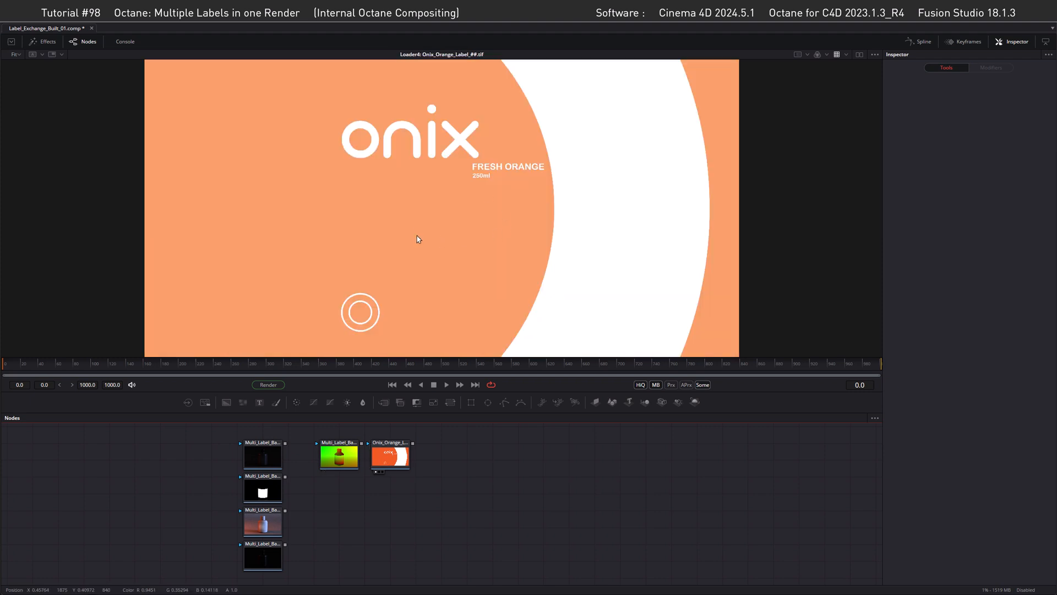
pyautogui.rightClick(434, 464)
pyautogui.moveTo(444, 472)
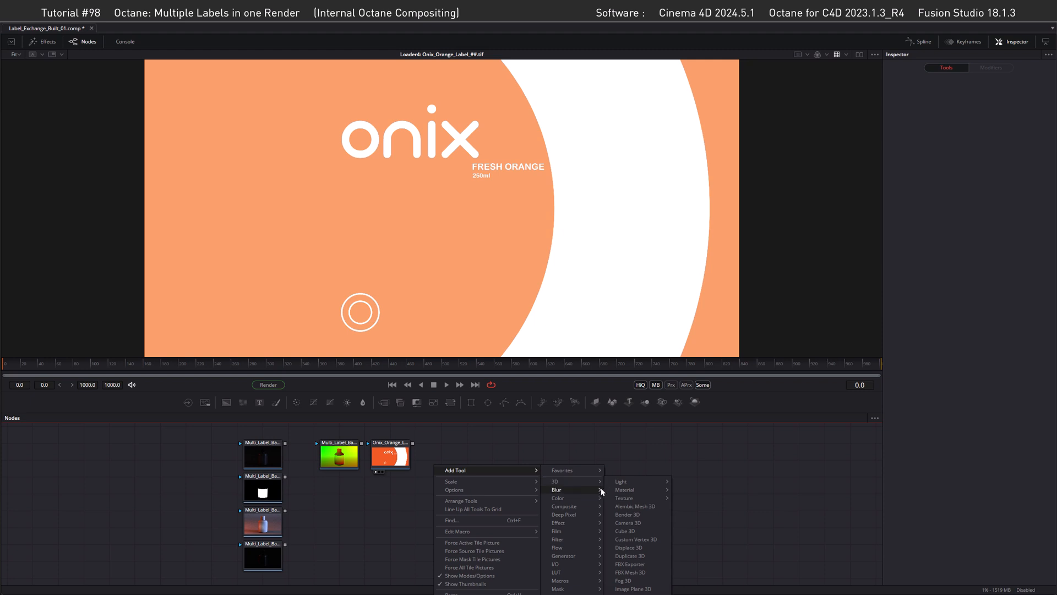
pyautogui.moveTo(599, 515)
pyautogui.click(622, 547)
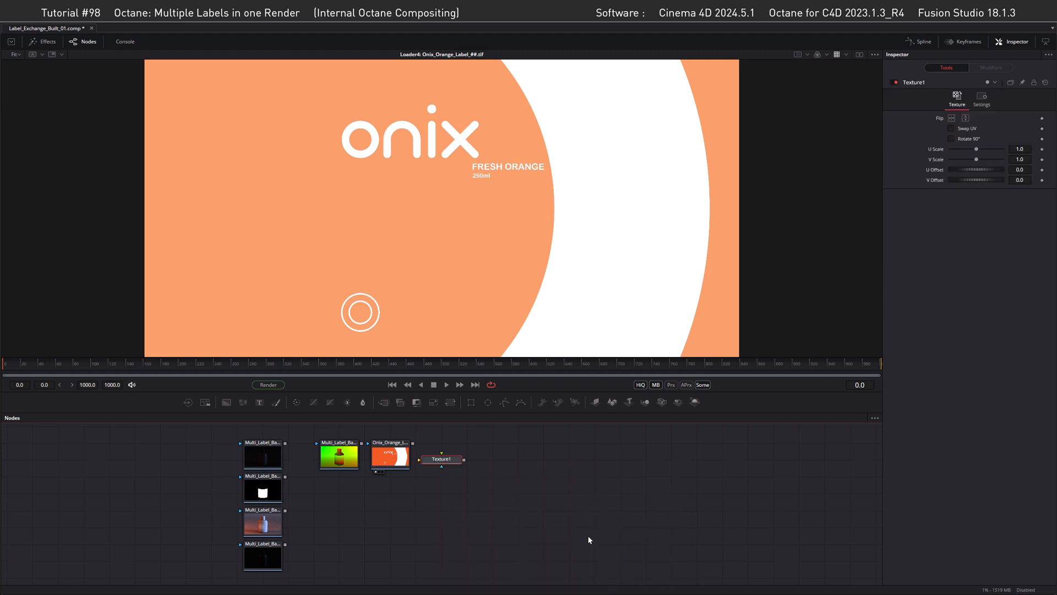
# Connect the UV pass and the orange label loader to the Texture node, view it, and align the label loader above it.
pyautogui.moveTo(456, 464); pyautogui.dragTo(441, 501)
pyautogui.click(346, 459)
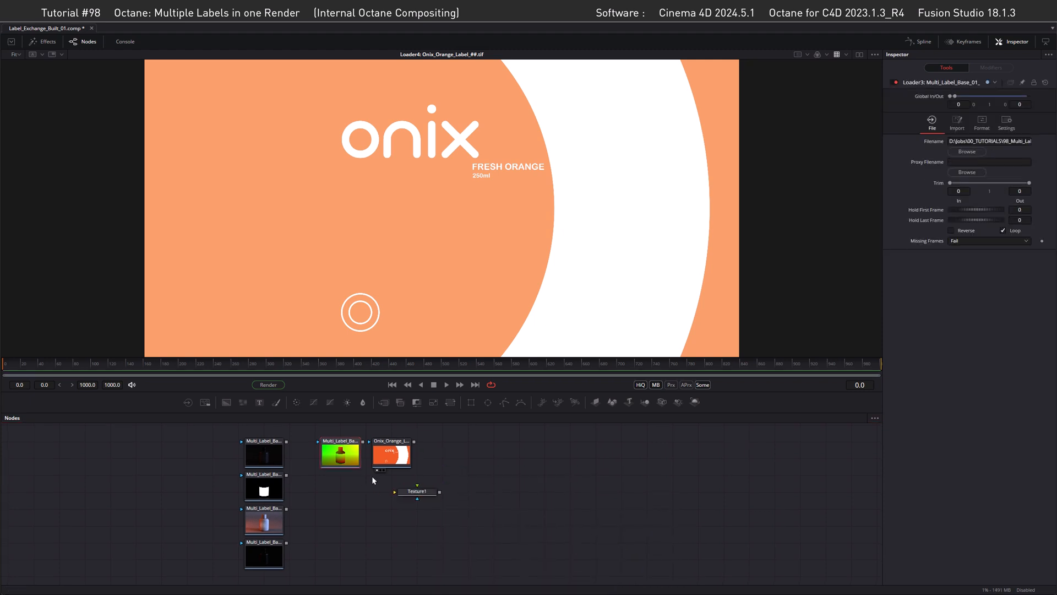
pyautogui.moveTo(359, 444); pyautogui.dragTo(405, 513)
pyautogui.moveTo(341, 471); pyautogui.dragTo(342, 520)
pyautogui.moveTo(415, 460); pyautogui.dragTo(452, 190)
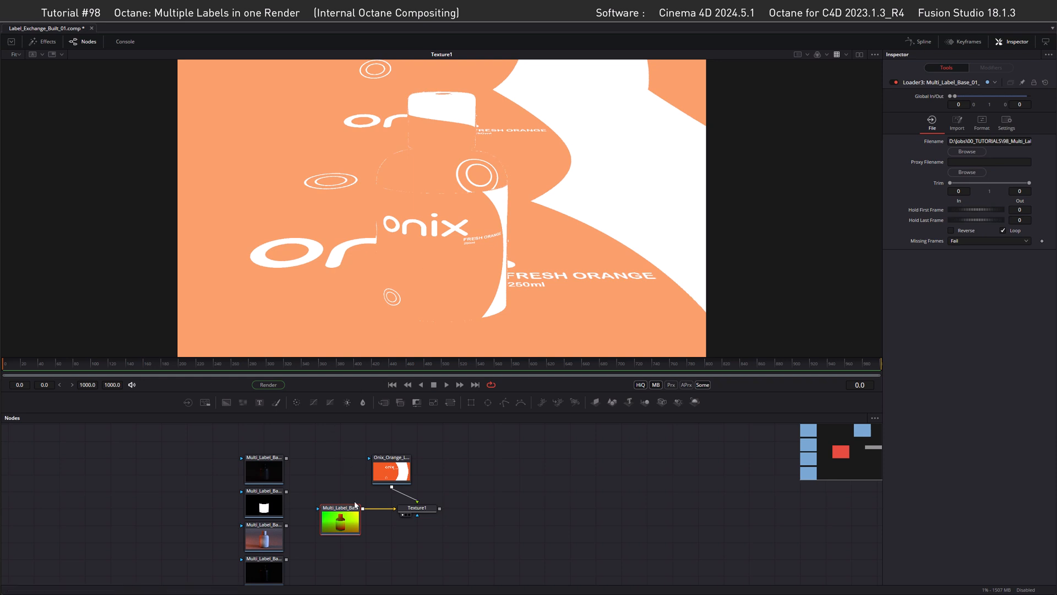
pyautogui.moveTo(383, 462); pyautogui.dragTo(409, 463)
pyautogui.click(409, 462)
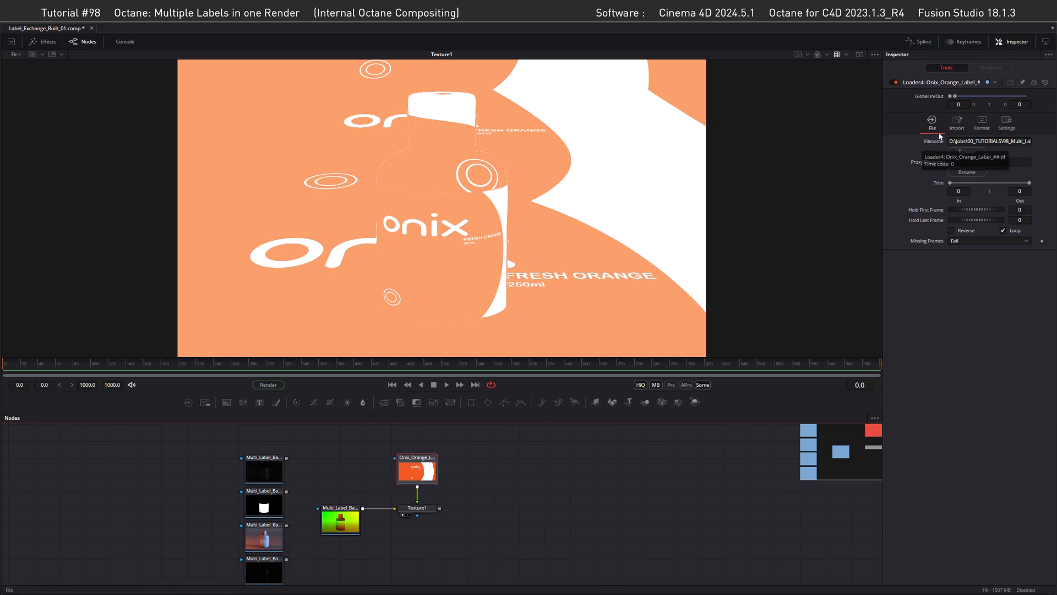
# Set the orange label loader's source color space to sRGB and enable Remove Curve for its source gamma.
pyautogui.click(956, 122)
pyautogui.click(891, 261)
pyautogui.click(892, 247)
pyautogui.click(973, 354)
pyautogui.scroll(-5, 982, 415)
pyautogui.click(979, 463)
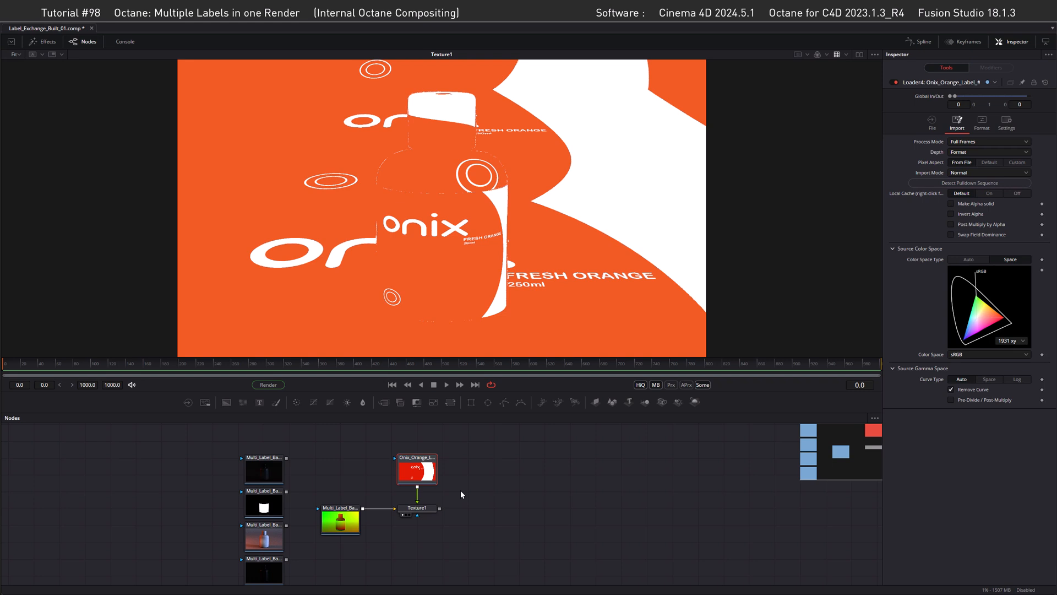
# Insert a Color Curves node between the orange label loader and the Texture node.
pyautogui.moveTo(421, 473); pyautogui.dragTo(421, 456)
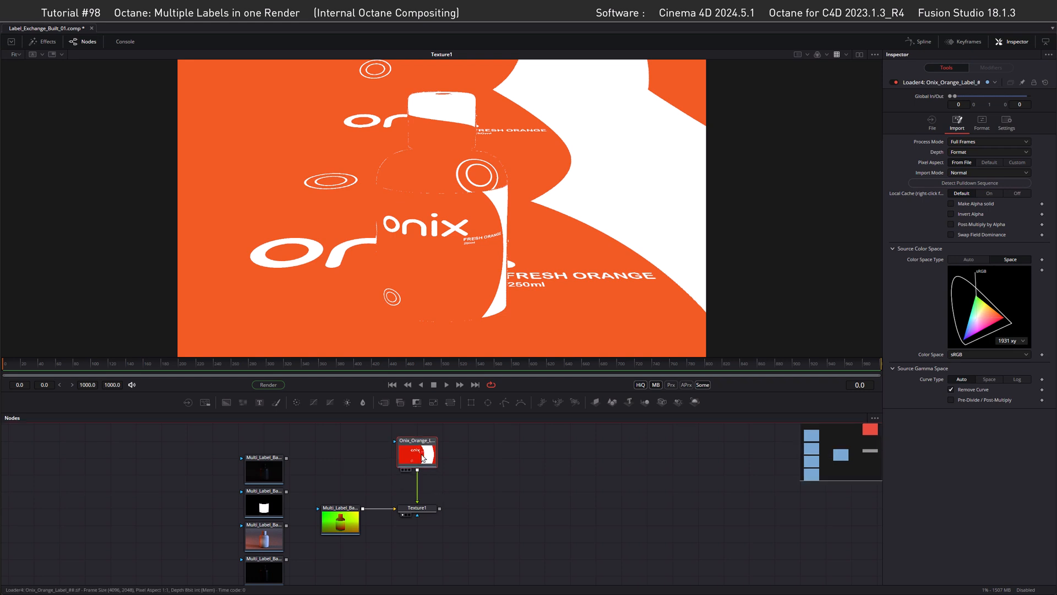
pyautogui.click(464, 483)
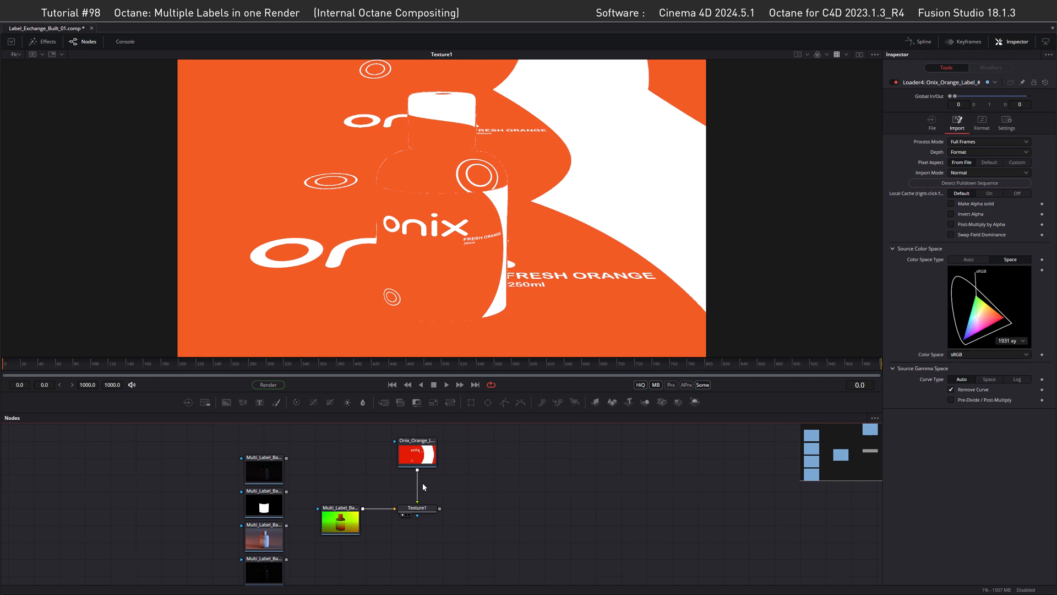
pyautogui.hotkey('shift', 'space')
pyautogui.write('cc')
pyautogui.click(518, 387)
pyautogui.click(508, 536)
pyautogui.keyDown('shift'); pyautogui.moveTo(478, 476); pyautogui.dragTo(416, 476); pyautogui.keyUp('shift')
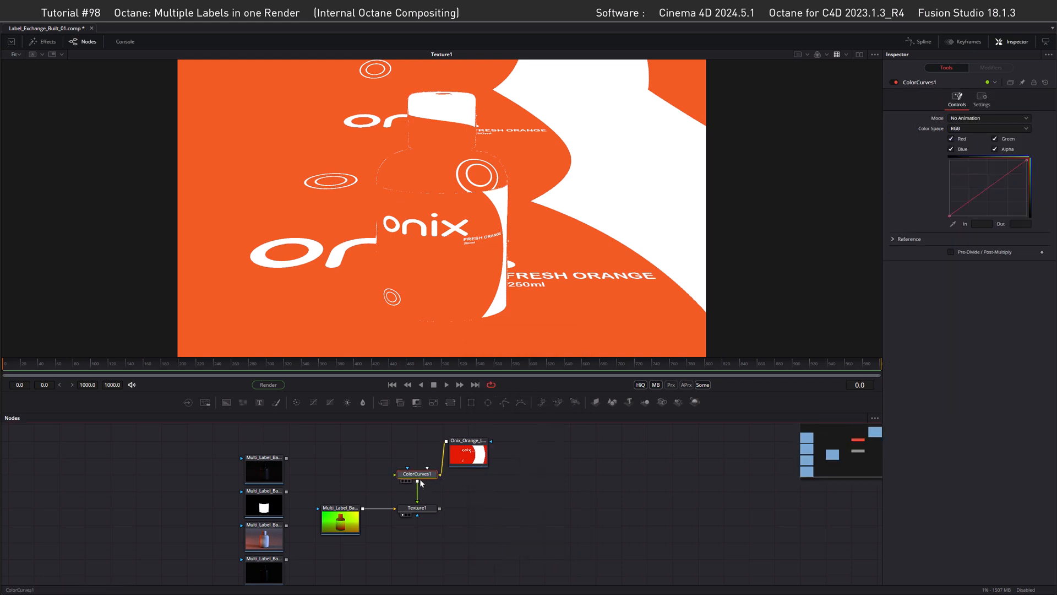
pyautogui.moveTo(487, 447); pyautogui.dragTo(436, 447)
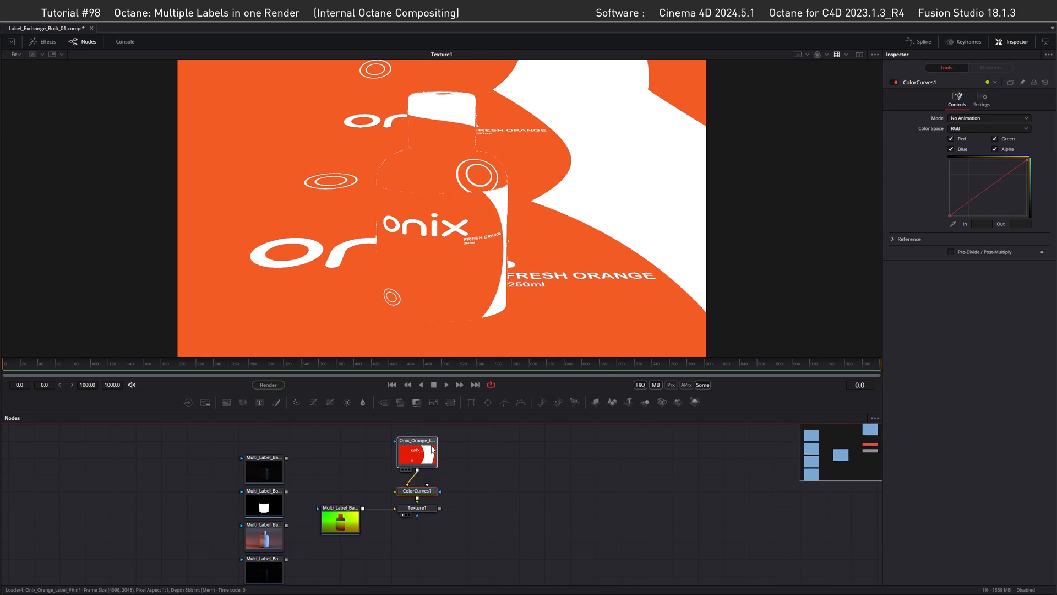
# Set the output of the white end point in the Color Curves node to 0.8.
pyautogui.click(427, 491)
pyautogui.click(949, 216)
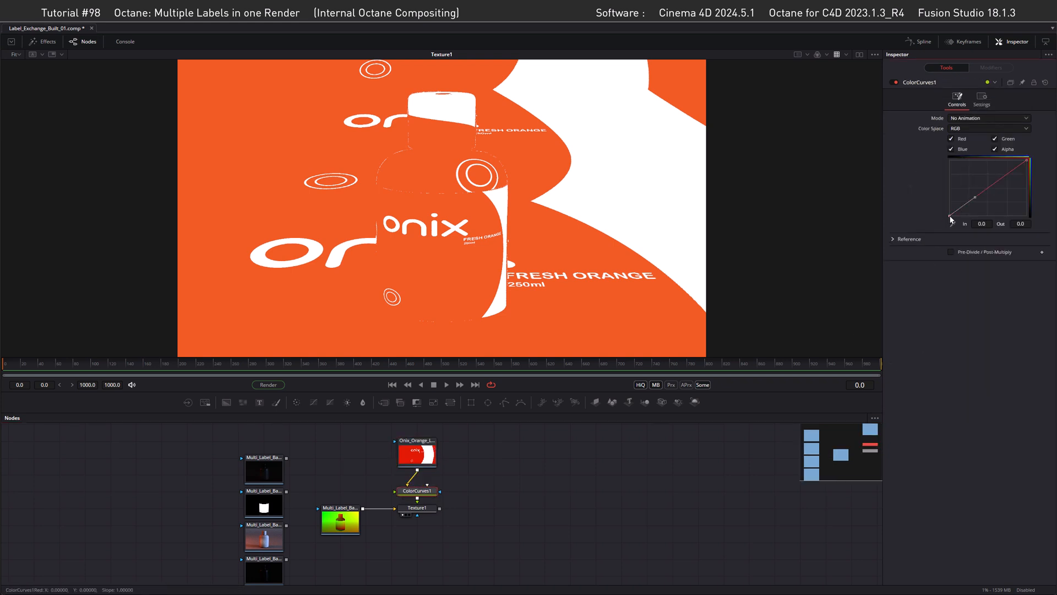
pyautogui.click(1024, 224)
pyautogui.write('1')
pyautogui.press('Tab')
pyautogui.click(1027, 161)
pyautogui.click(1021, 223)
pyautogui.write('0.8')
pyautogui.press('Return')
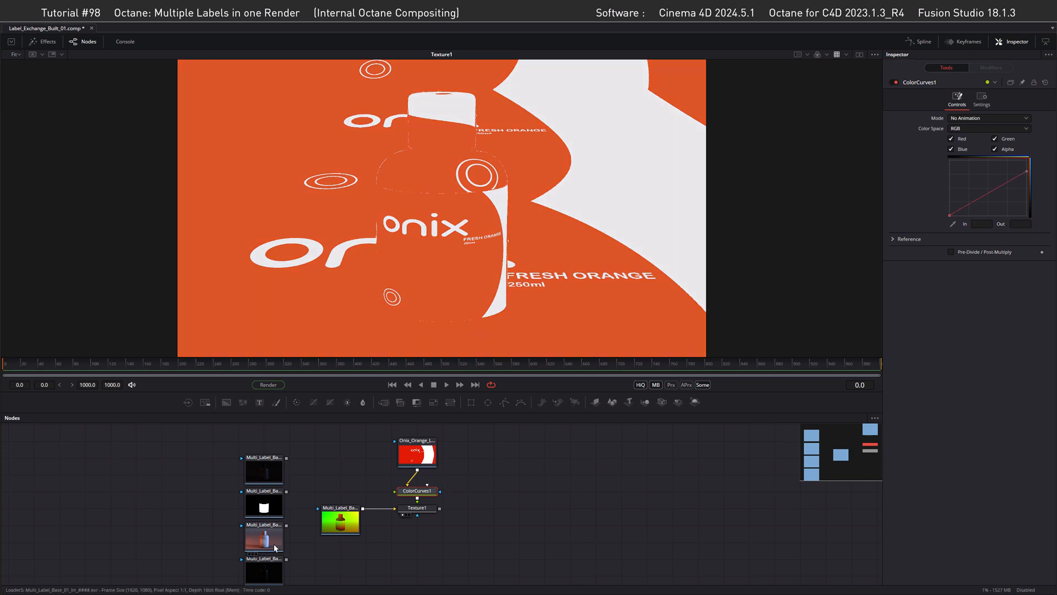
# Merge the irradiance pass over the Texture node with apply mode Multiply and view the result.
pyautogui.moveTo(264, 541); pyautogui.dragTo(441, 507)
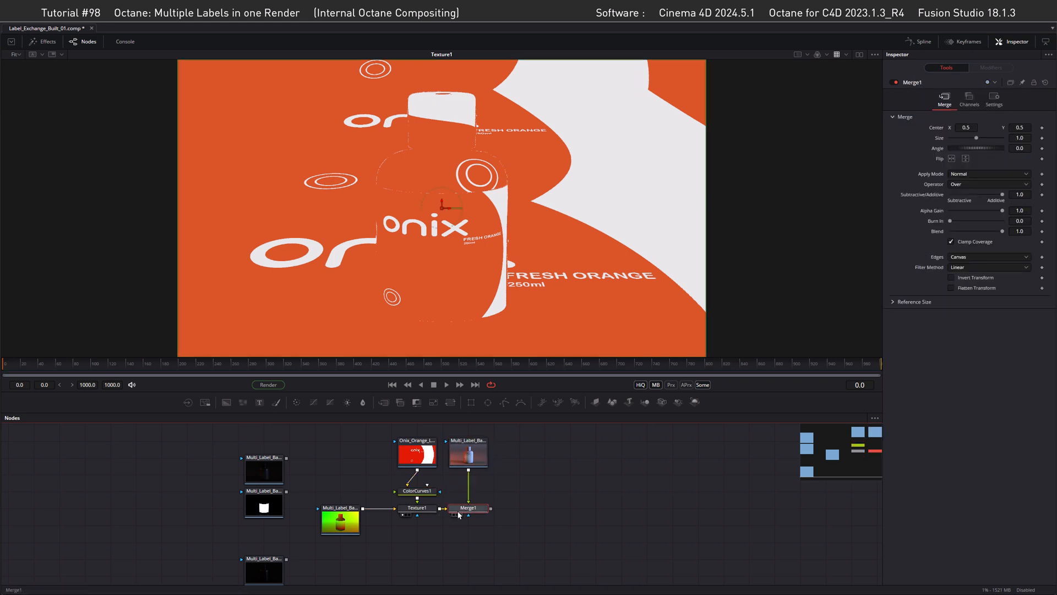
pyautogui.click(964, 174)
pyautogui.click(961, 214)
pyautogui.moveTo(468, 508); pyautogui.dragTo(483, 268)
# Merge the reflection pass with Alpha Gain 0 and Burn In 1, and merge the main render pass over the result.
pyautogui.moveTo(269, 570); pyautogui.dragTo(491, 509)
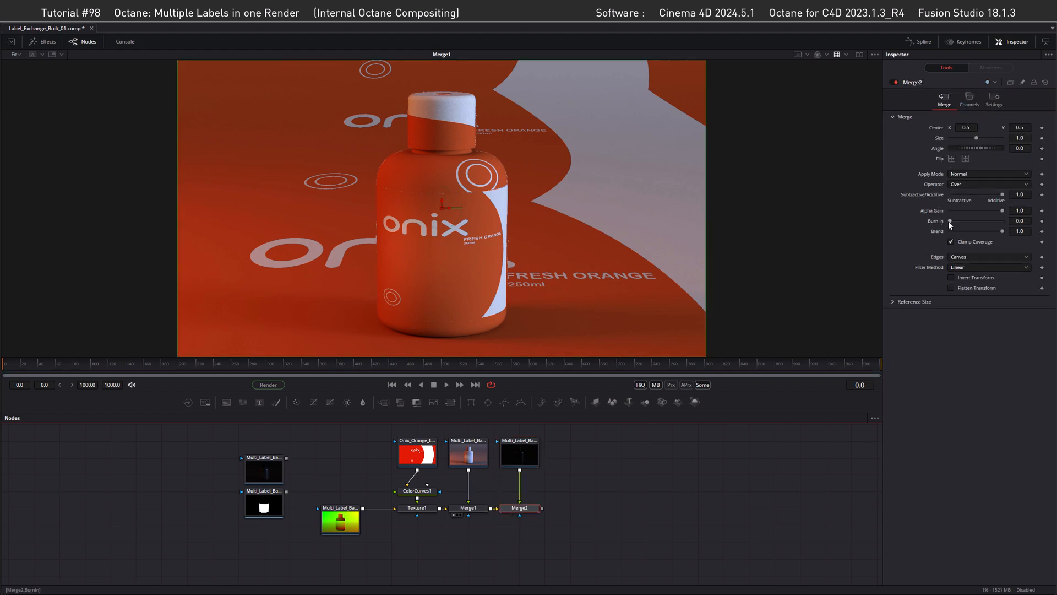
pyautogui.moveTo(1002, 210); pyautogui.dragTo(928, 208)
pyautogui.moveTo(524, 508); pyautogui.dragTo(464, 221)
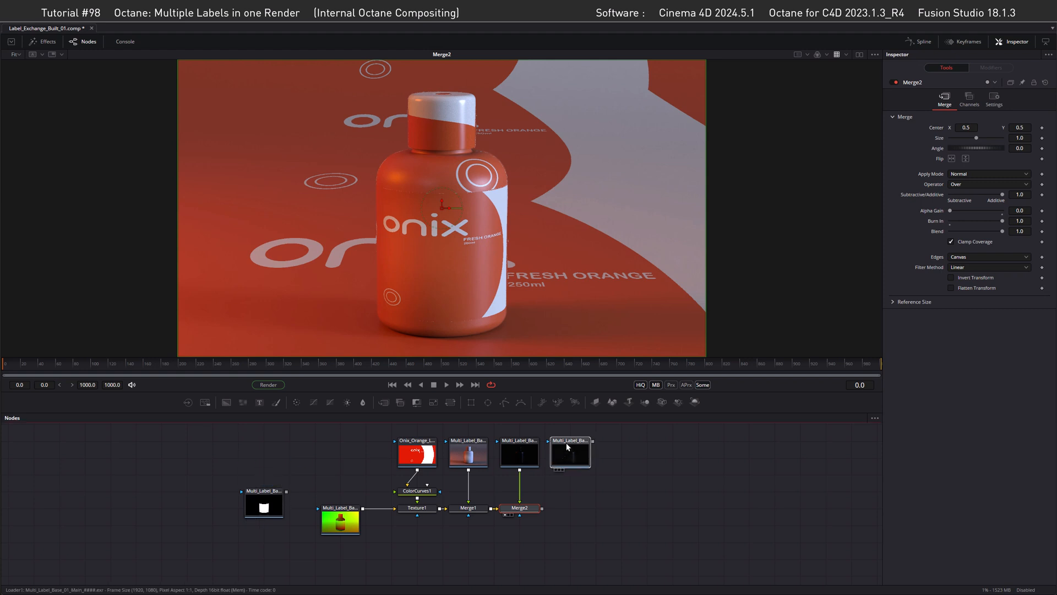
pyautogui.click(566, 444)
pyautogui.moveTo(592, 441); pyautogui.dragTo(479, 239)
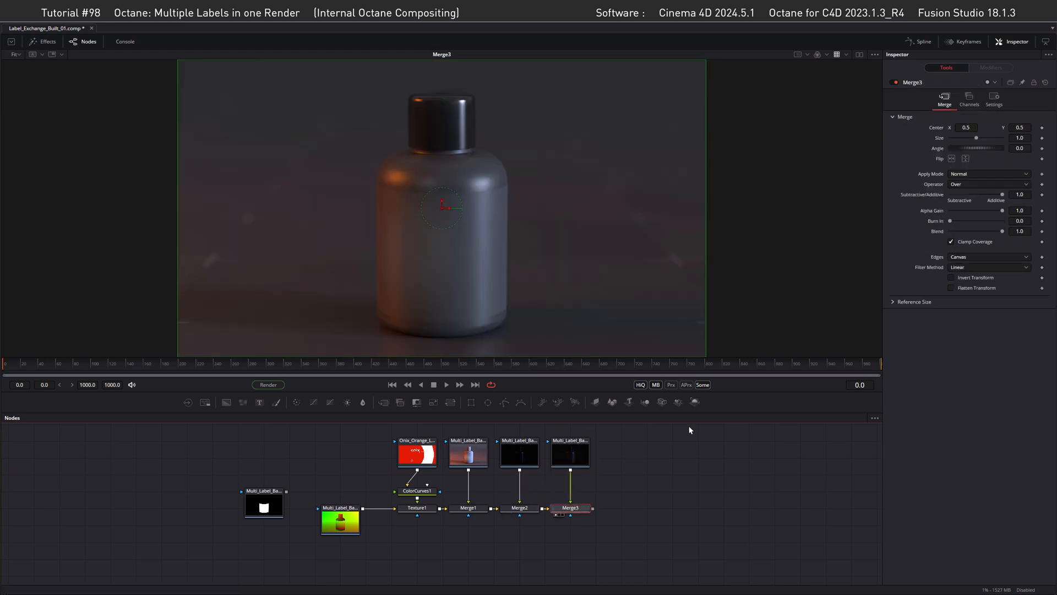
# Add a Bitmap mask to the last merge and feed it with the label mask loader.
pyautogui.moveTo(279, 489); pyautogui.dragTo(586, 558)
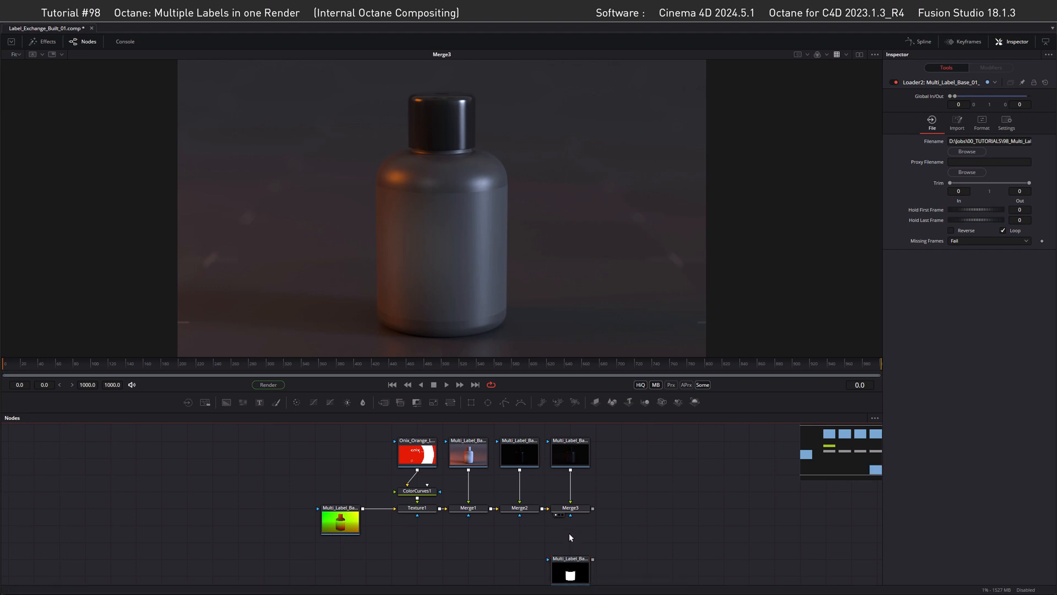
pyautogui.hotkey('shift', 'space')
pyautogui.write('bmp')
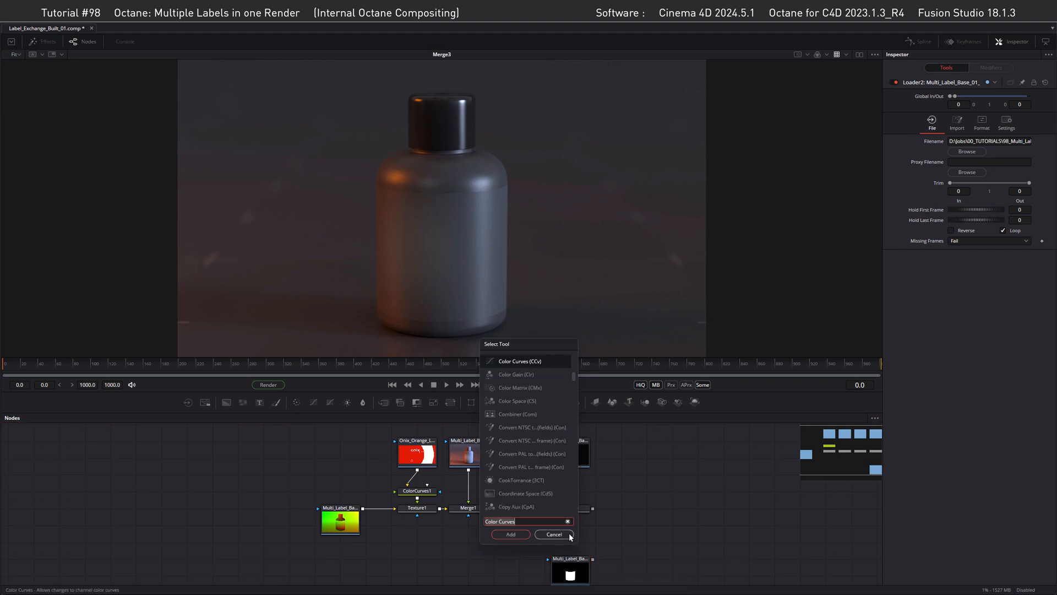
pyautogui.press('Return')
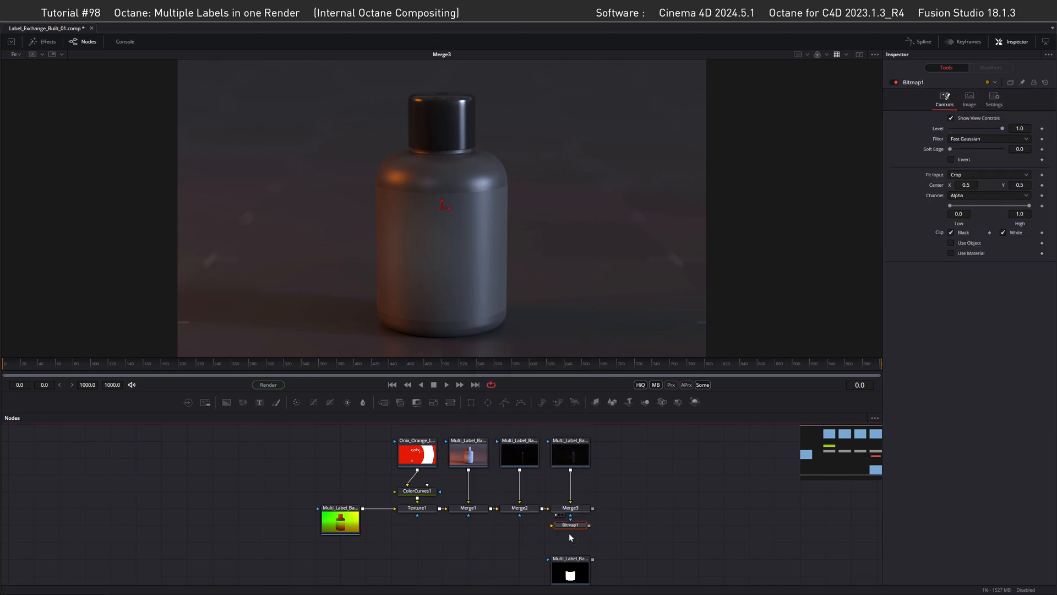
pyautogui.moveTo(588, 555); pyautogui.dragTo(571, 515)
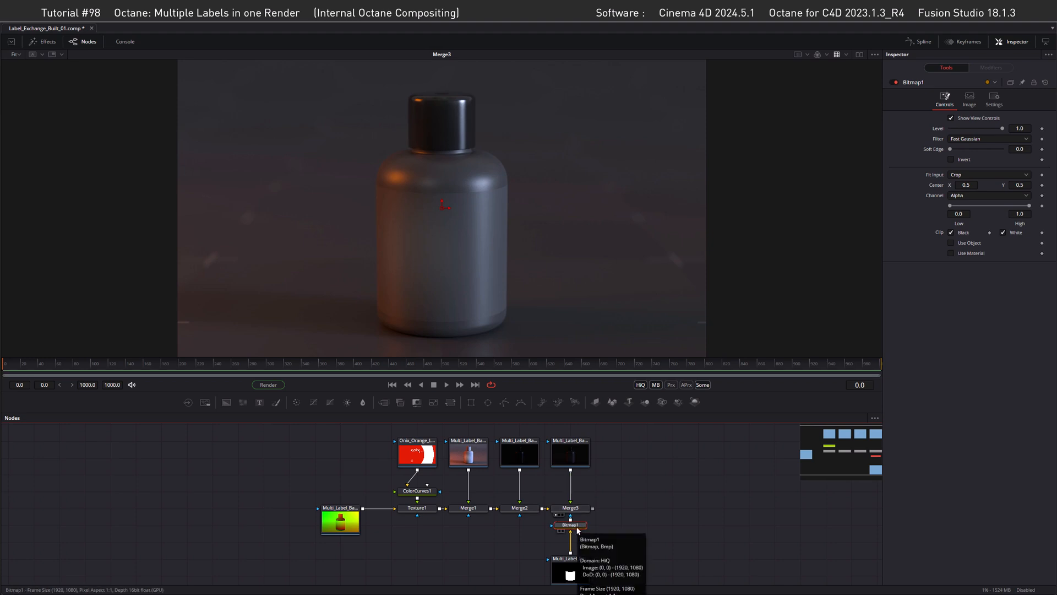
# Set the Bitmap mask's channel to Luminance, invert it, and set its Low threshold to 0.75.
pyautogui.click(960, 196)
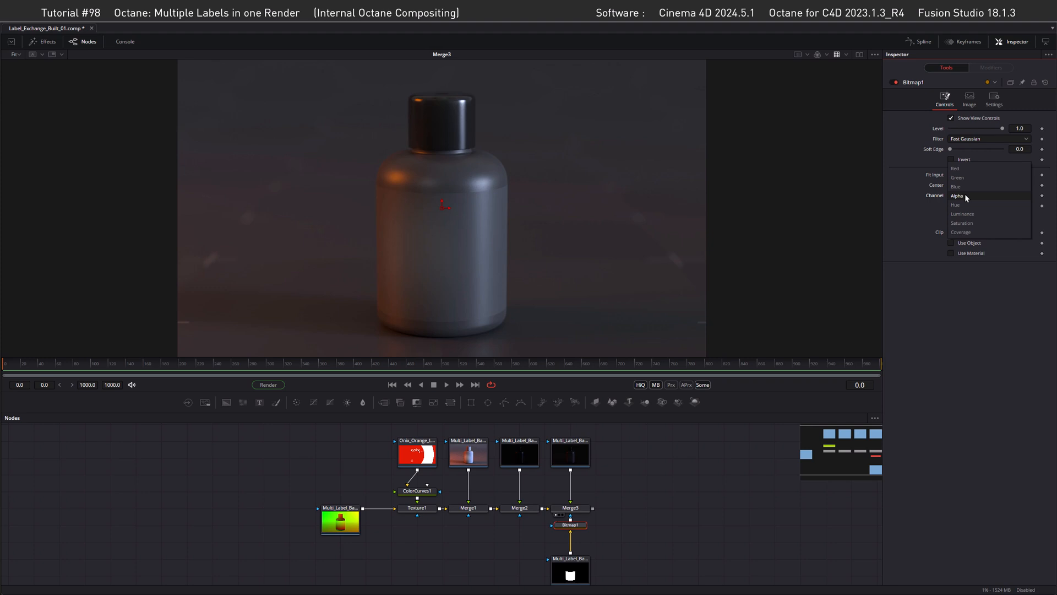
pyautogui.click(963, 213)
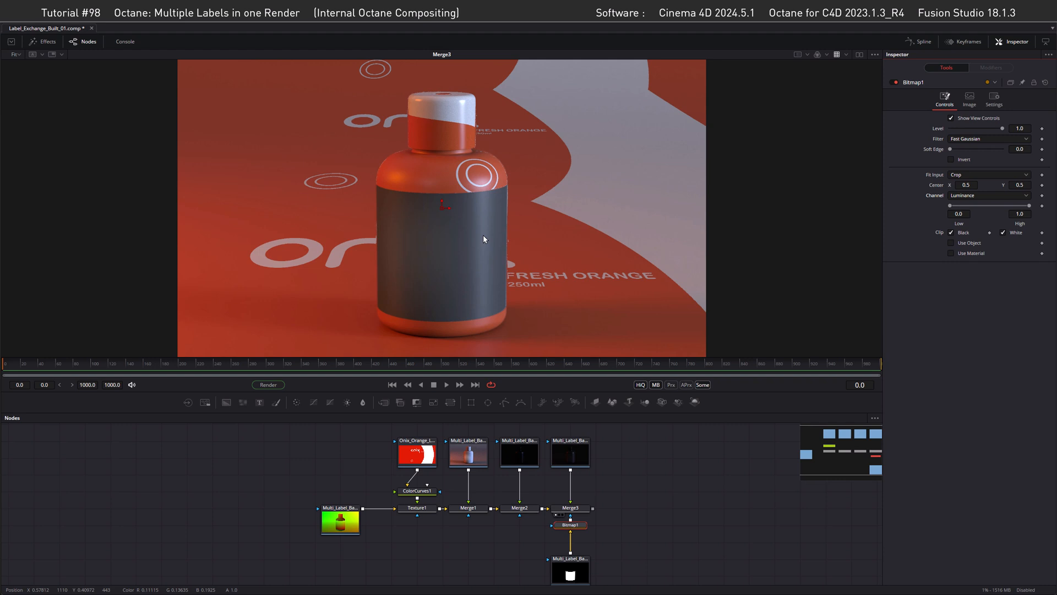
pyautogui.click(951, 160)
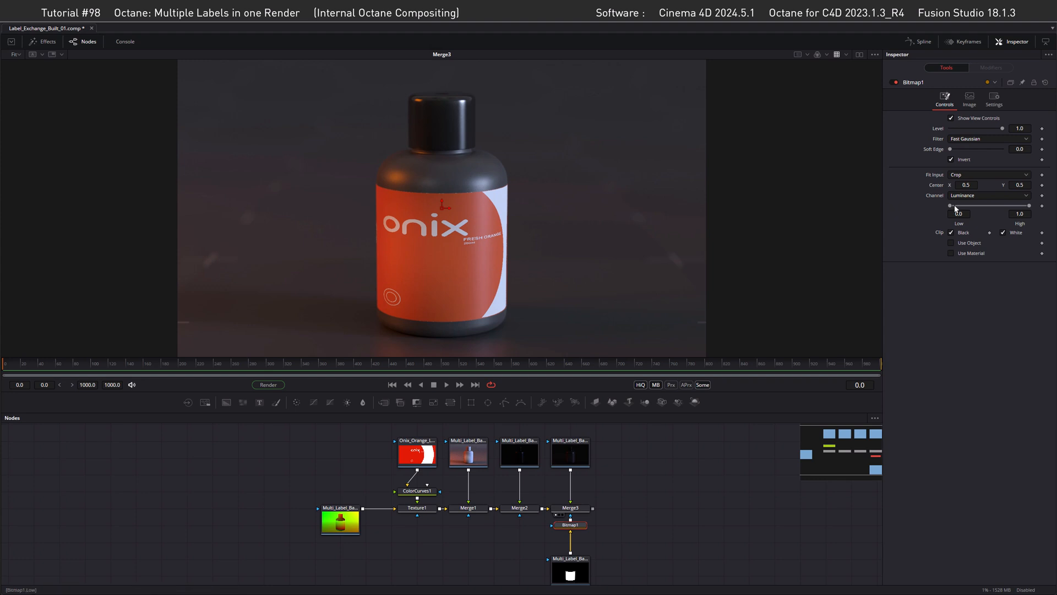
pyautogui.moveTo(949, 205); pyautogui.dragTo(1006, 205)
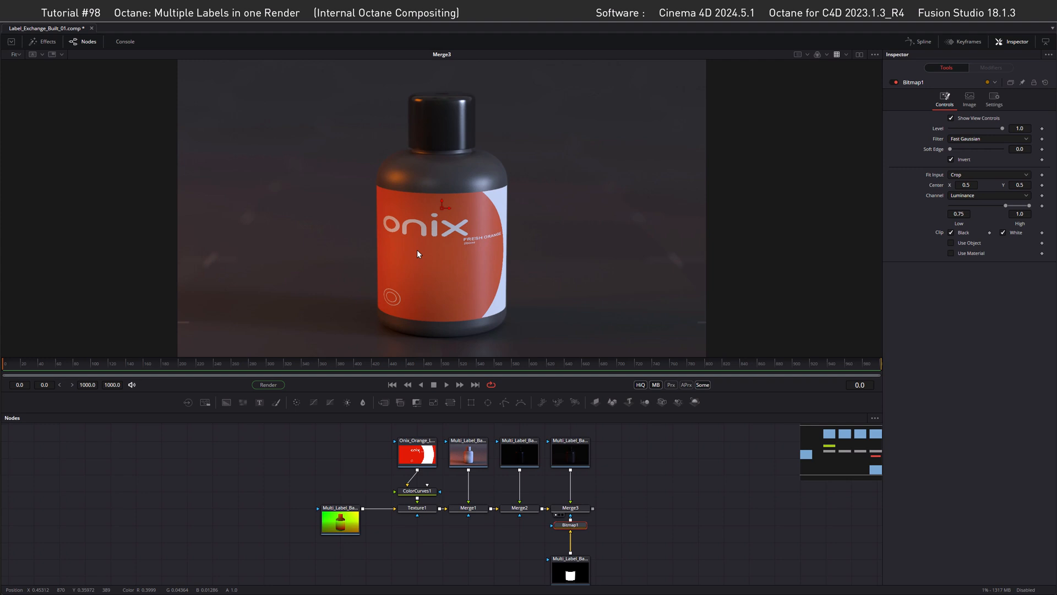
# Set the Texture node's U Scale to 1.0/0.625 and its U Offset to 0.3.
pyautogui.click(409, 509)
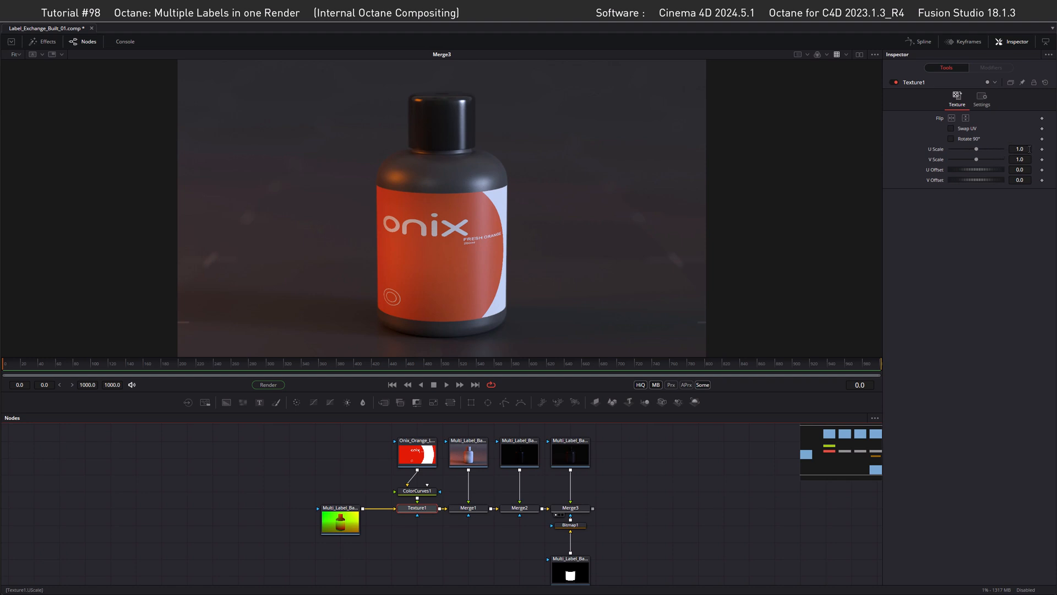
pyautogui.click(1027, 148)
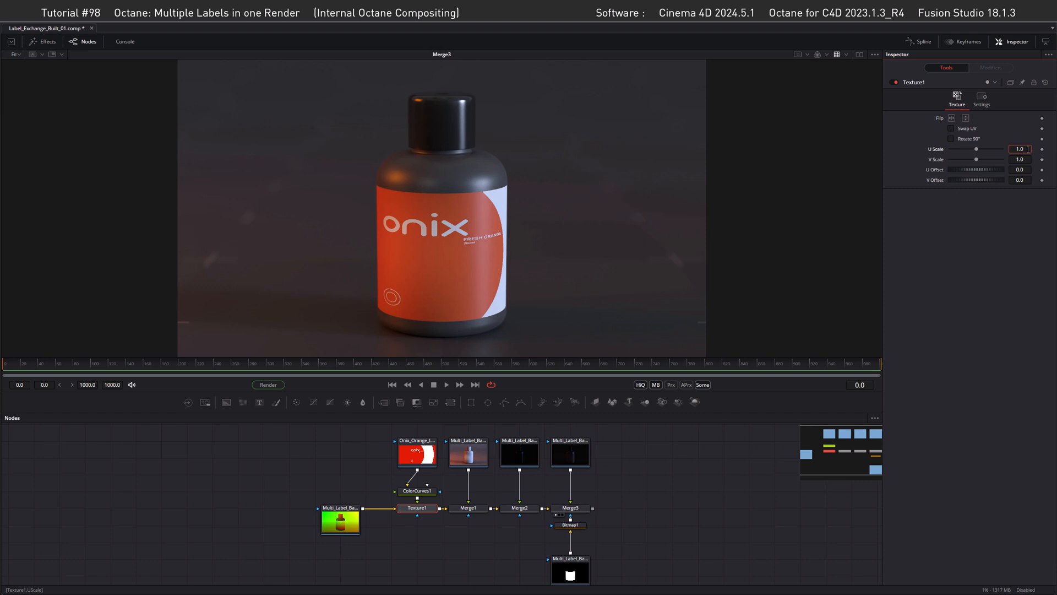
pyautogui.write('/0.625')
pyautogui.press('Tab')
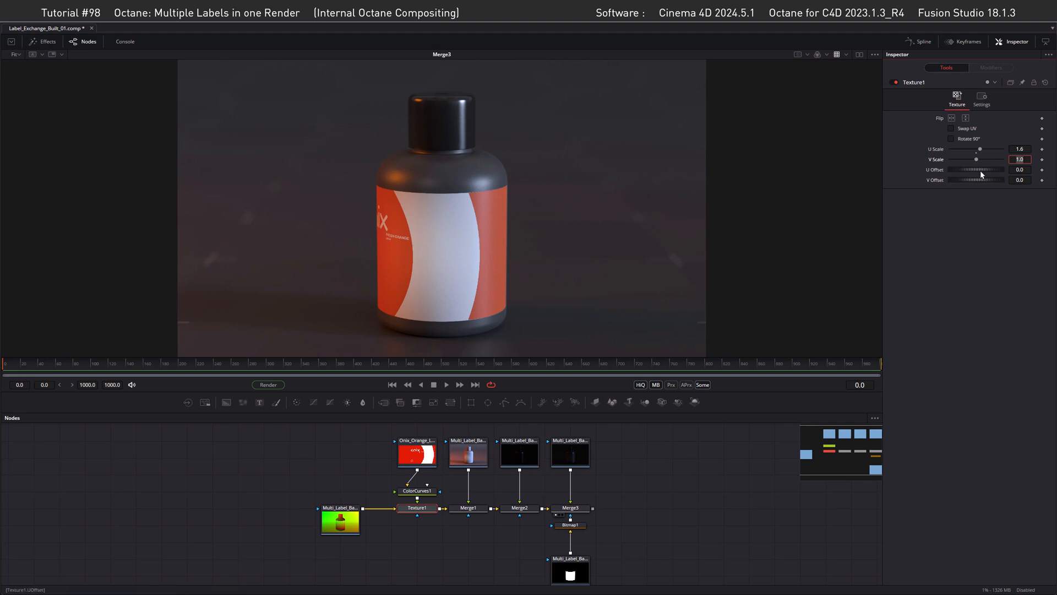
pyautogui.click(1025, 170)
pyautogui.press('BackSpace')
pyautogui.write('3')
pyautogui.press('Tab')
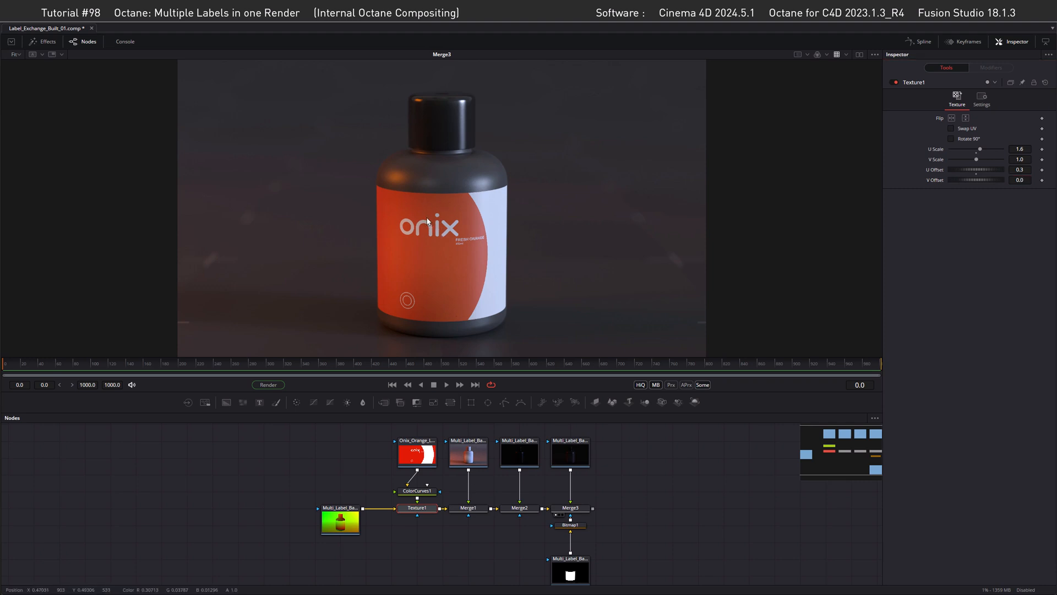
# Insert a Blur node between the Color Curves and Texture nodes.
pyautogui.rightClick(428, 221)
pyautogui.moveTo(433, 221)
pyautogui.click(542, 267)
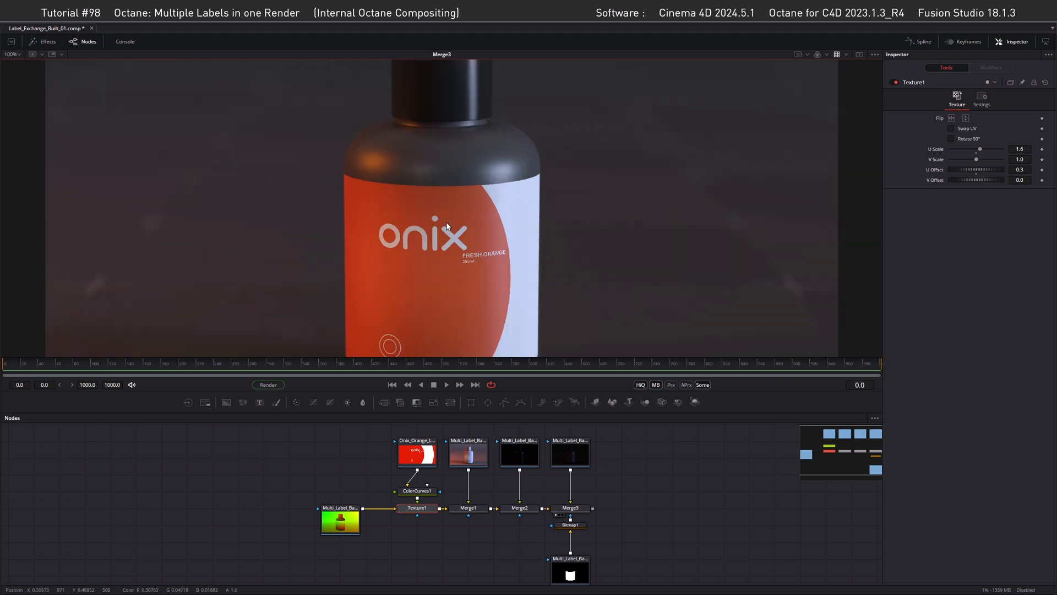
pyautogui.moveTo(375, 448); pyautogui.dragTo(414, 478)
pyautogui.click(416, 480)
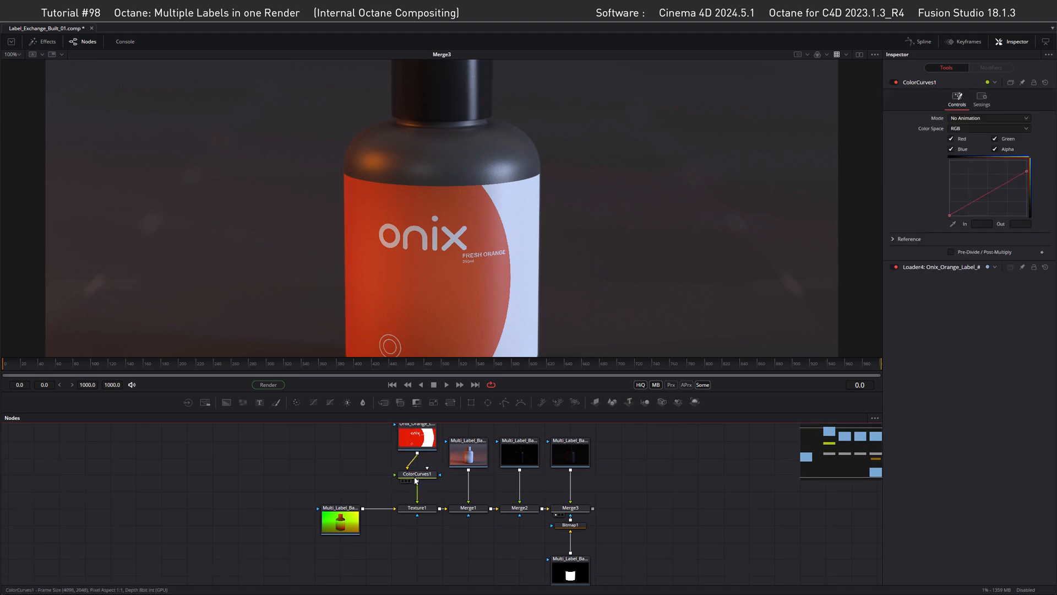
pyautogui.click(417, 476)
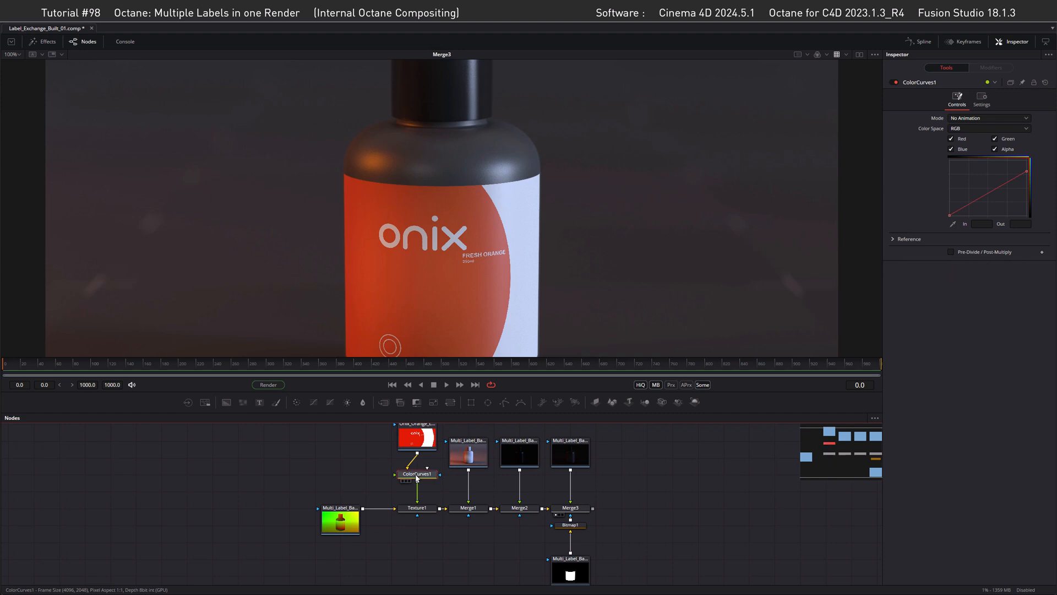
pyautogui.hotkey('shift', 'space')
pyautogui.write('blur')
pyautogui.press('Return')
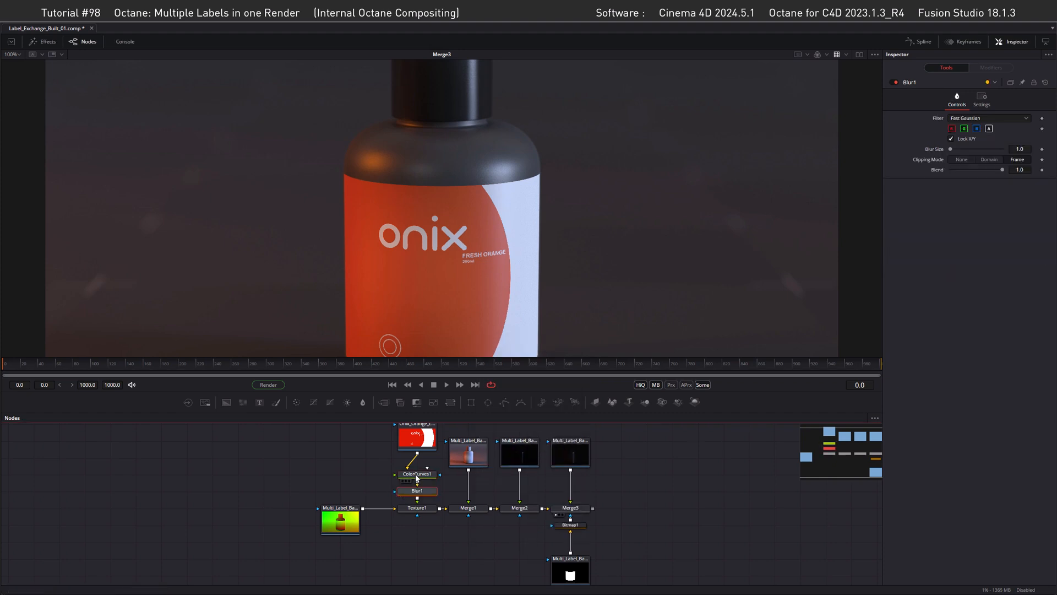
# Set the Blur node's blur size to 1.5.
pyautogui.click(1019, 148)
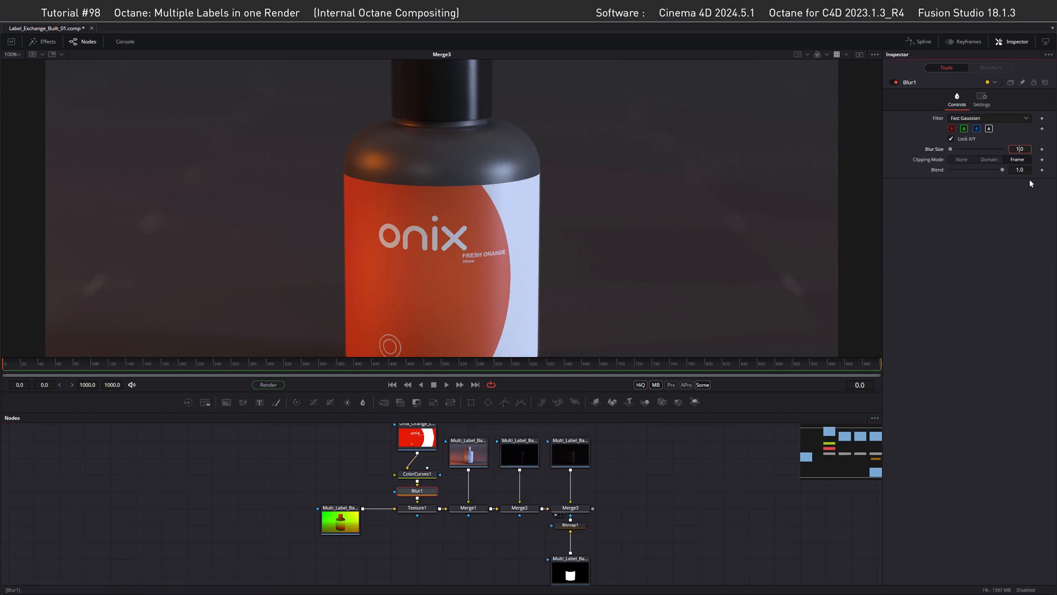
pyautogui.press('BackSpace')
pyautogui.write('5')
pyautogui.press('Tab')
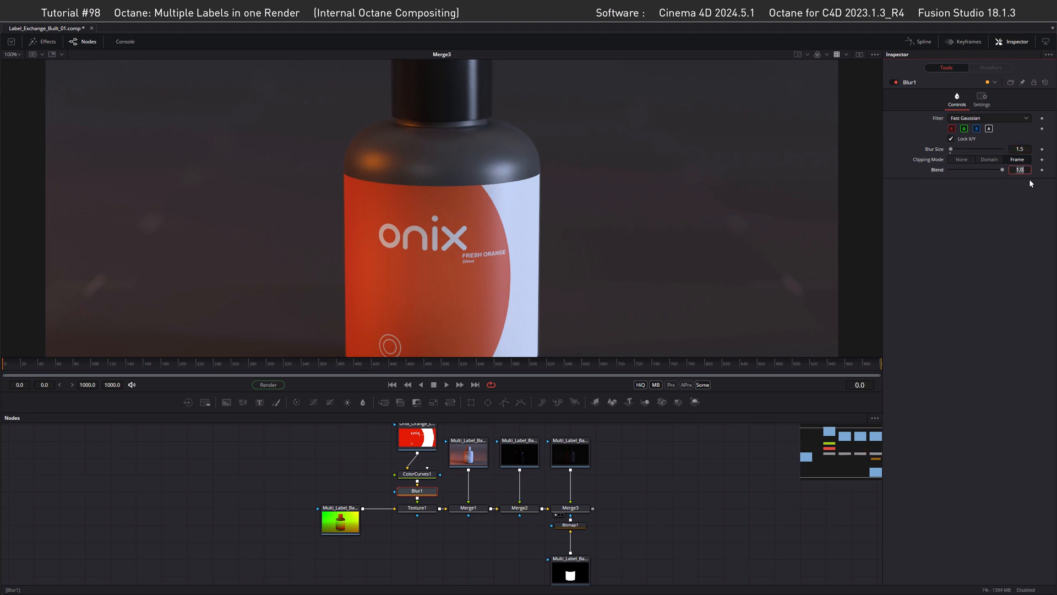